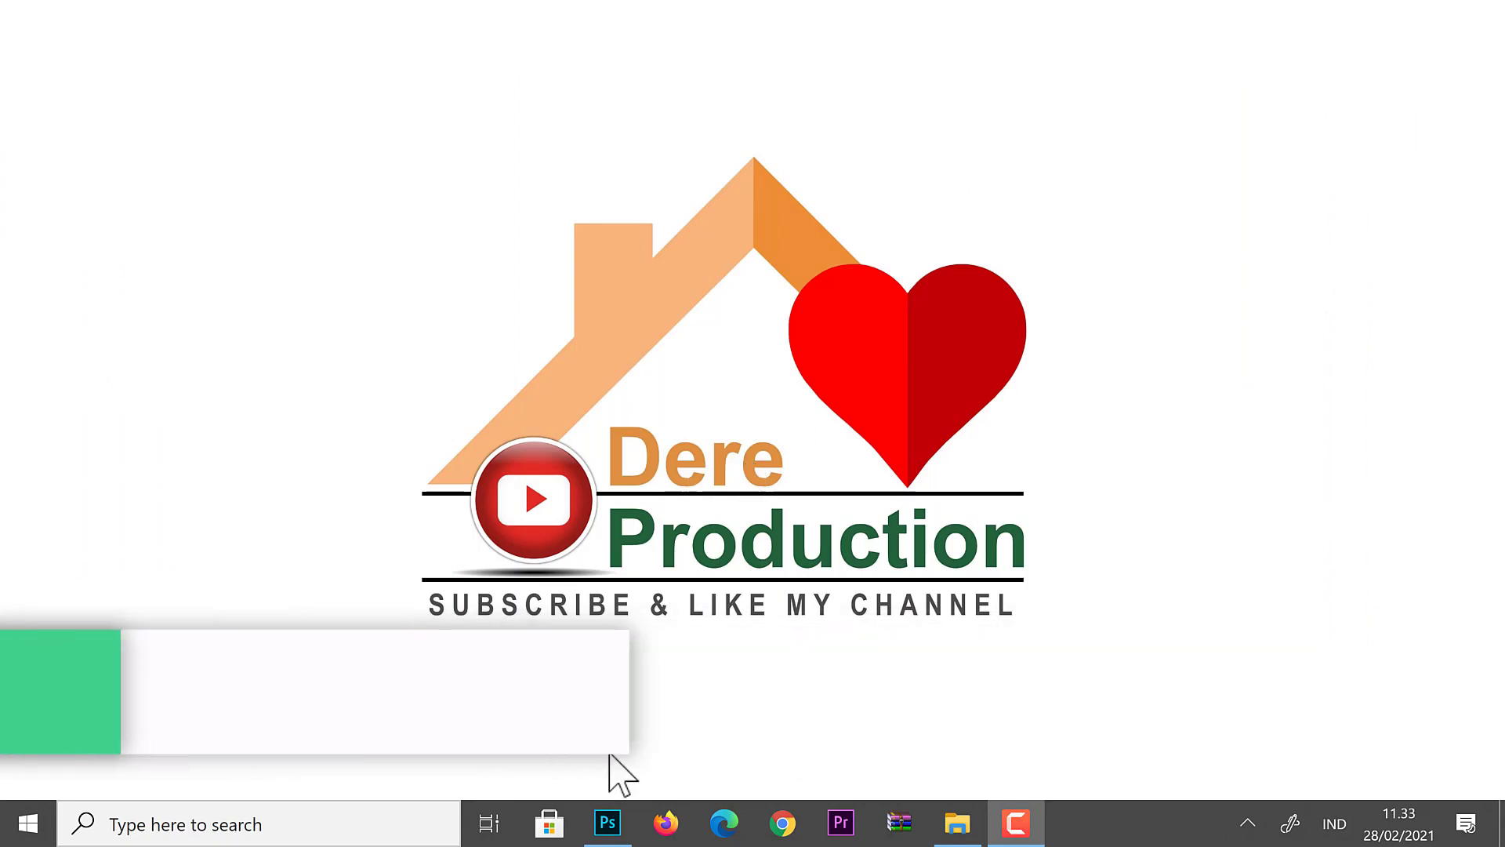
# Bring Photoshop's Home screen with its recent files to the front from the taskbar.
pyautogui.click(590, 836)
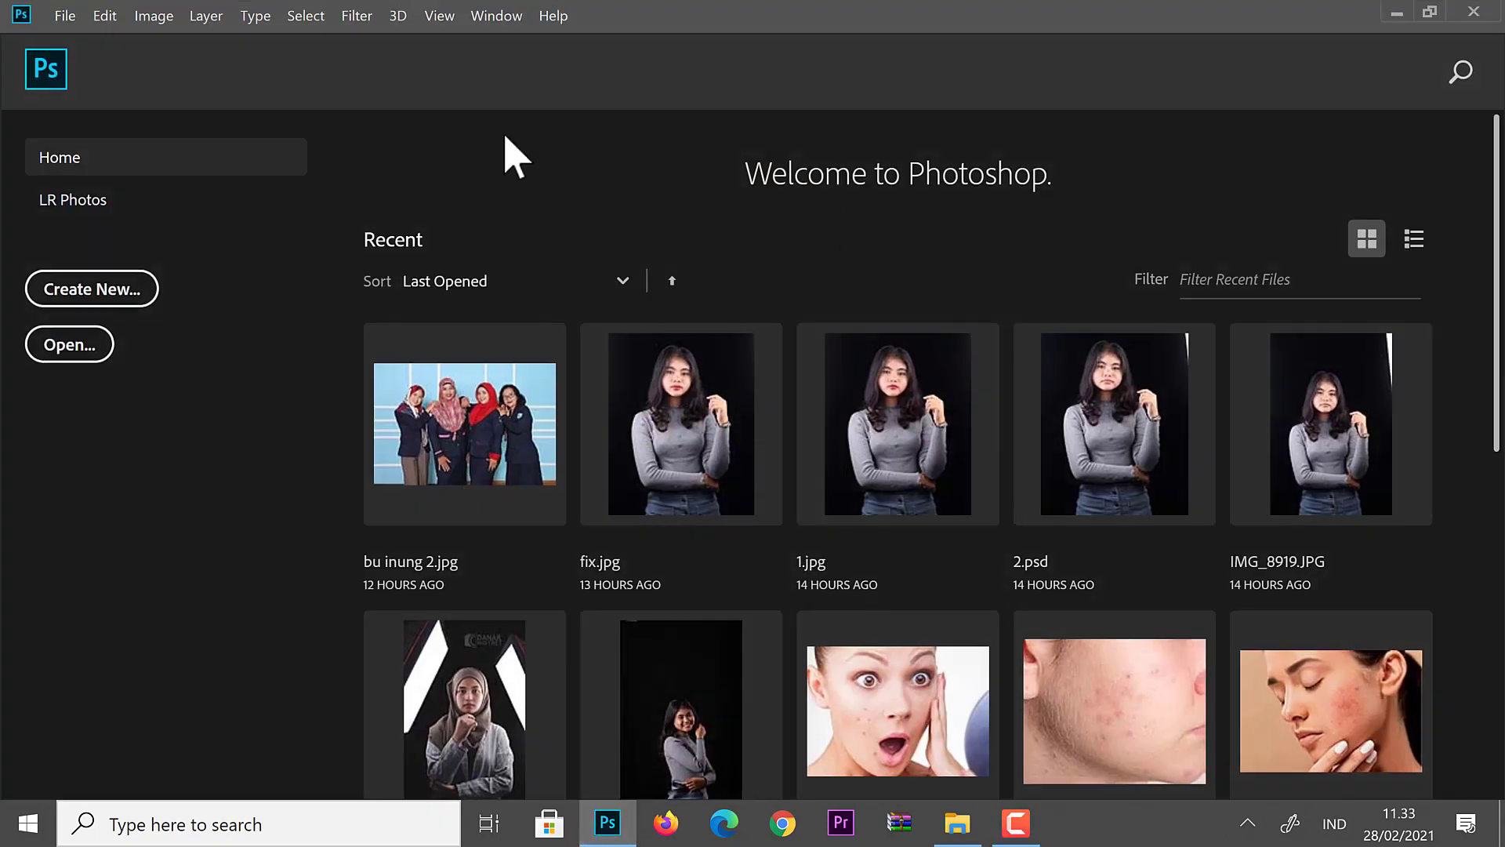
# Open GIGI 1.jpg from Pictures > BAHAN-BAHAN PHOTOSHOP > GIGI KUNING.
pyautogui.click(58, 22)
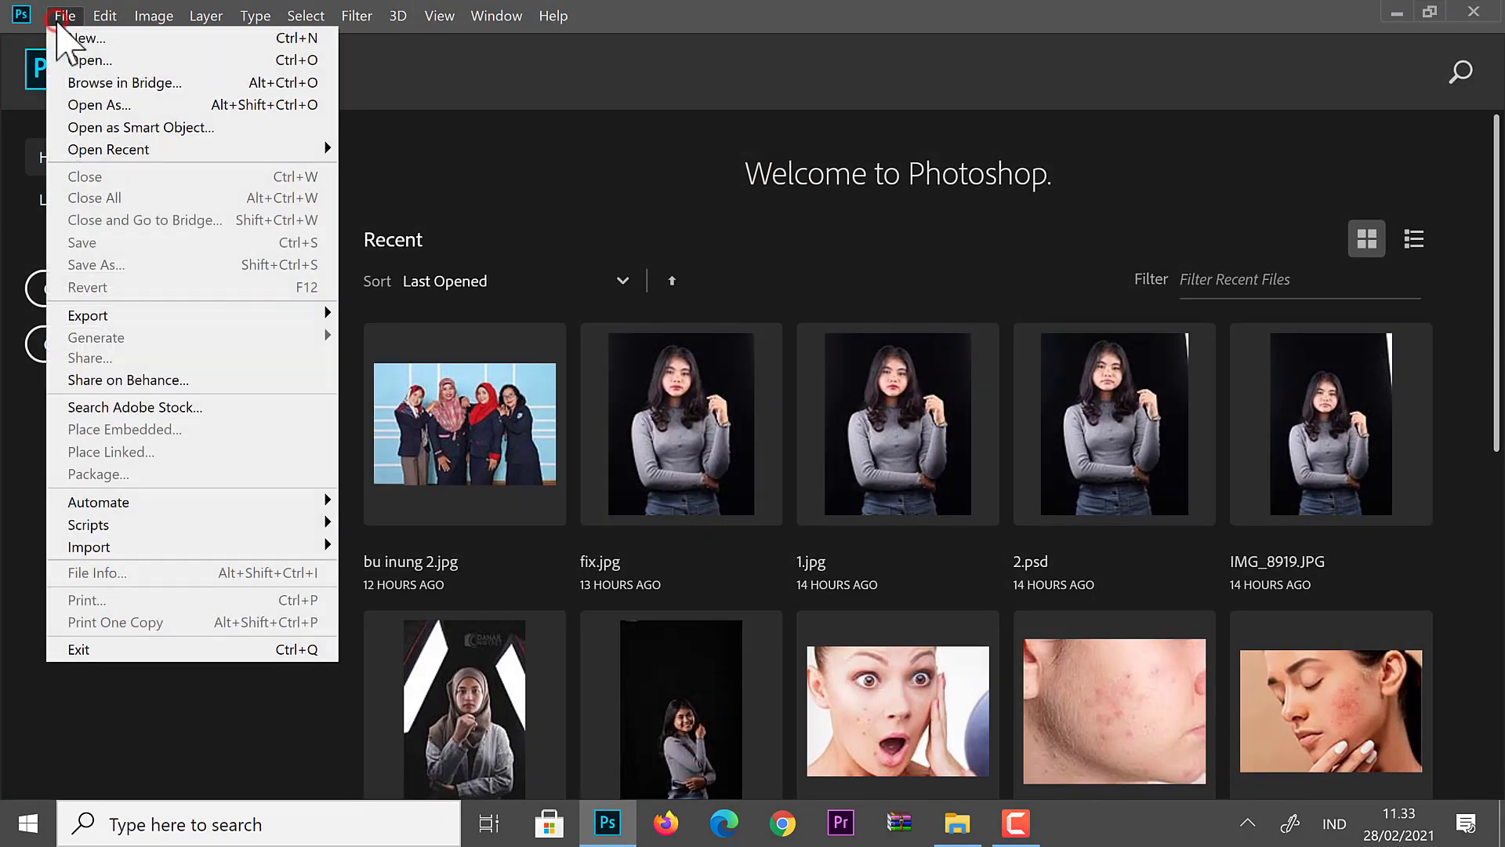
pyautogui.click(55, 58)
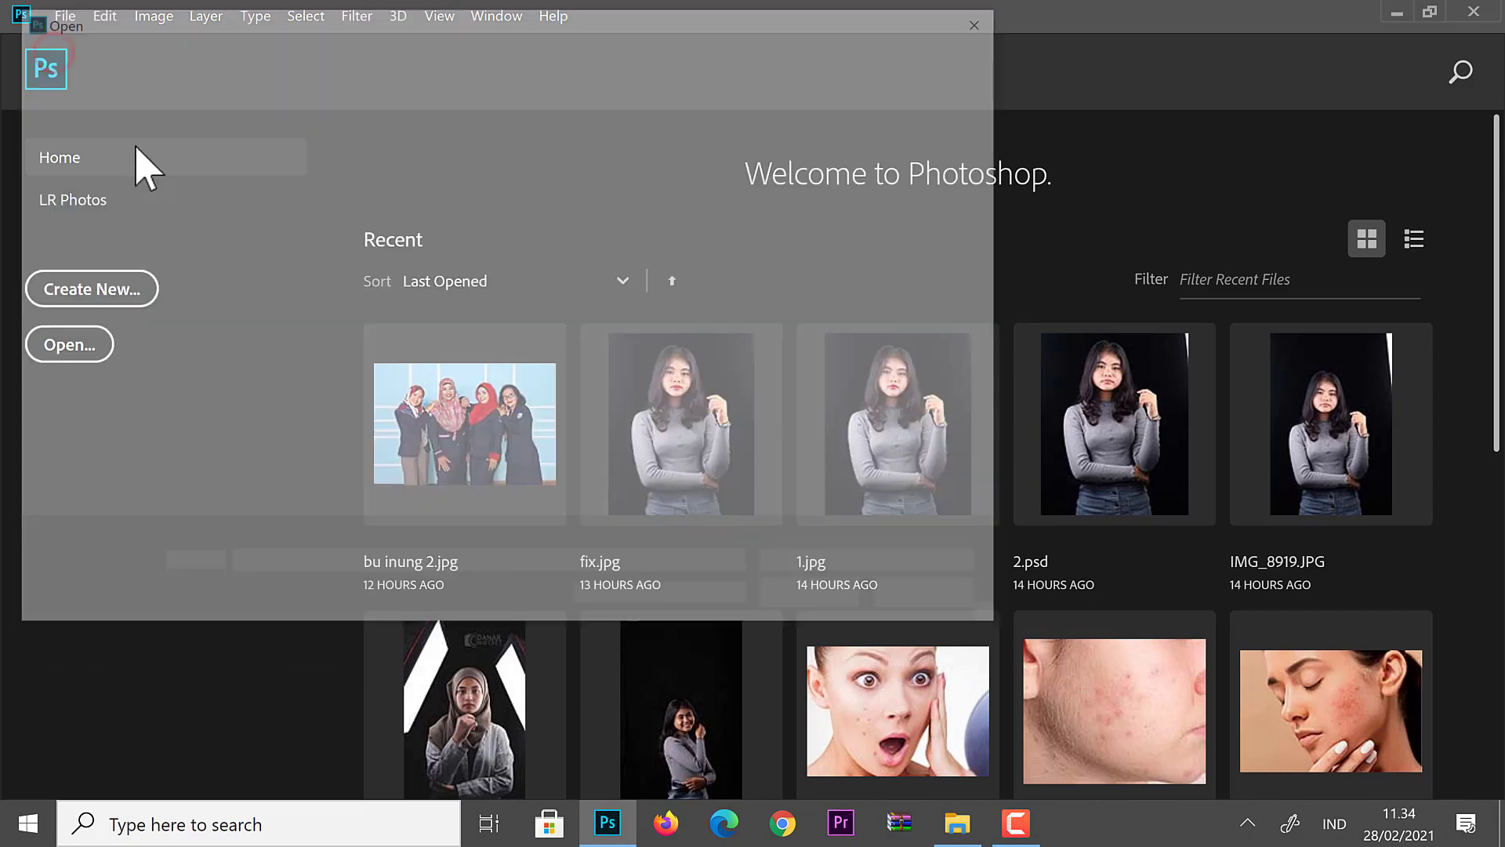
pyautogui.scroll(-1, 177, 362)
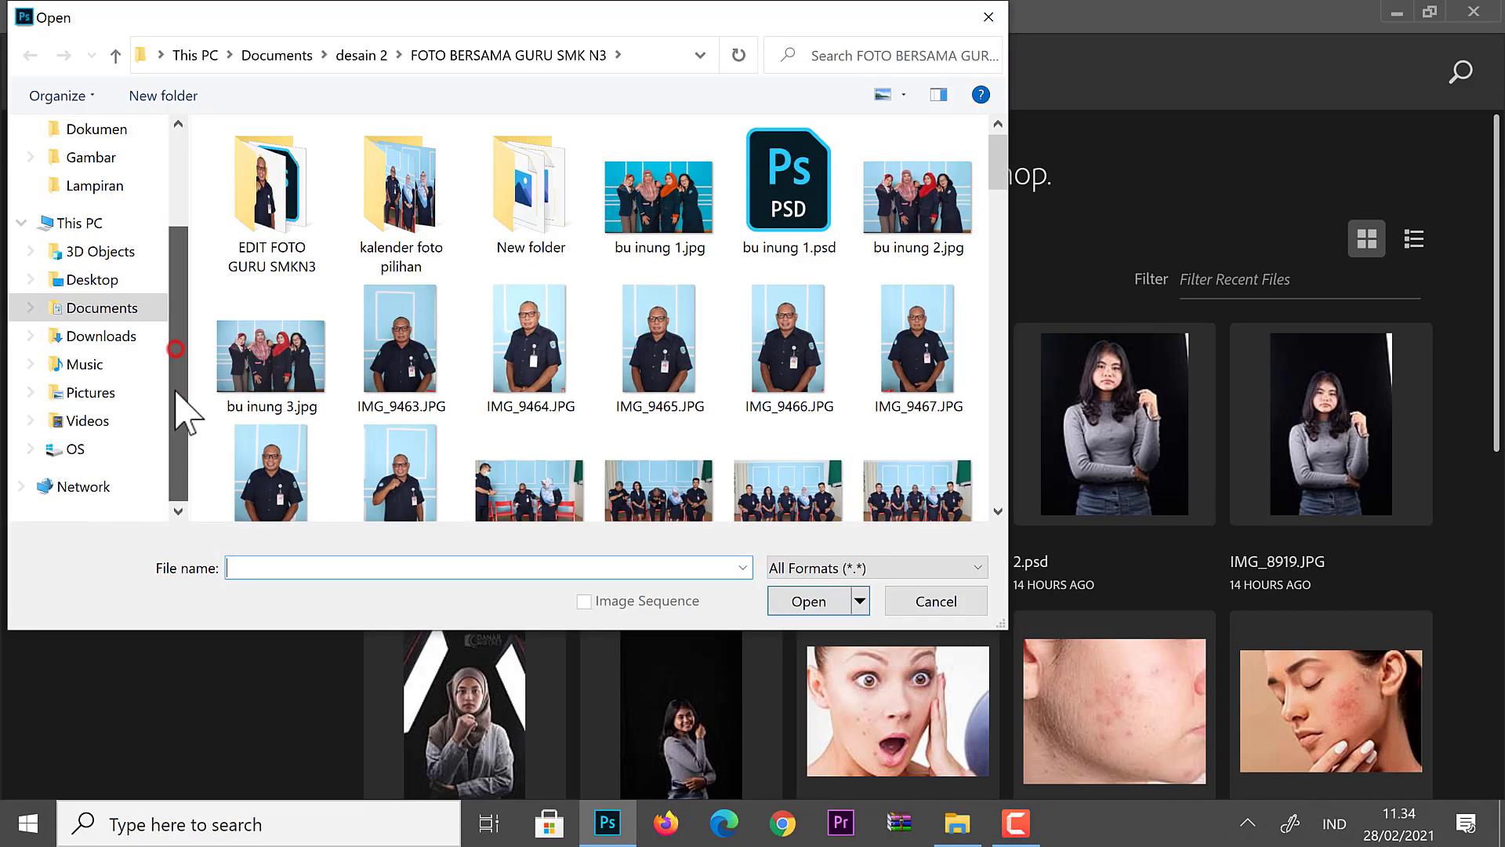
pyautogui.click(93, 367)
pyautogui.click(94, 392)
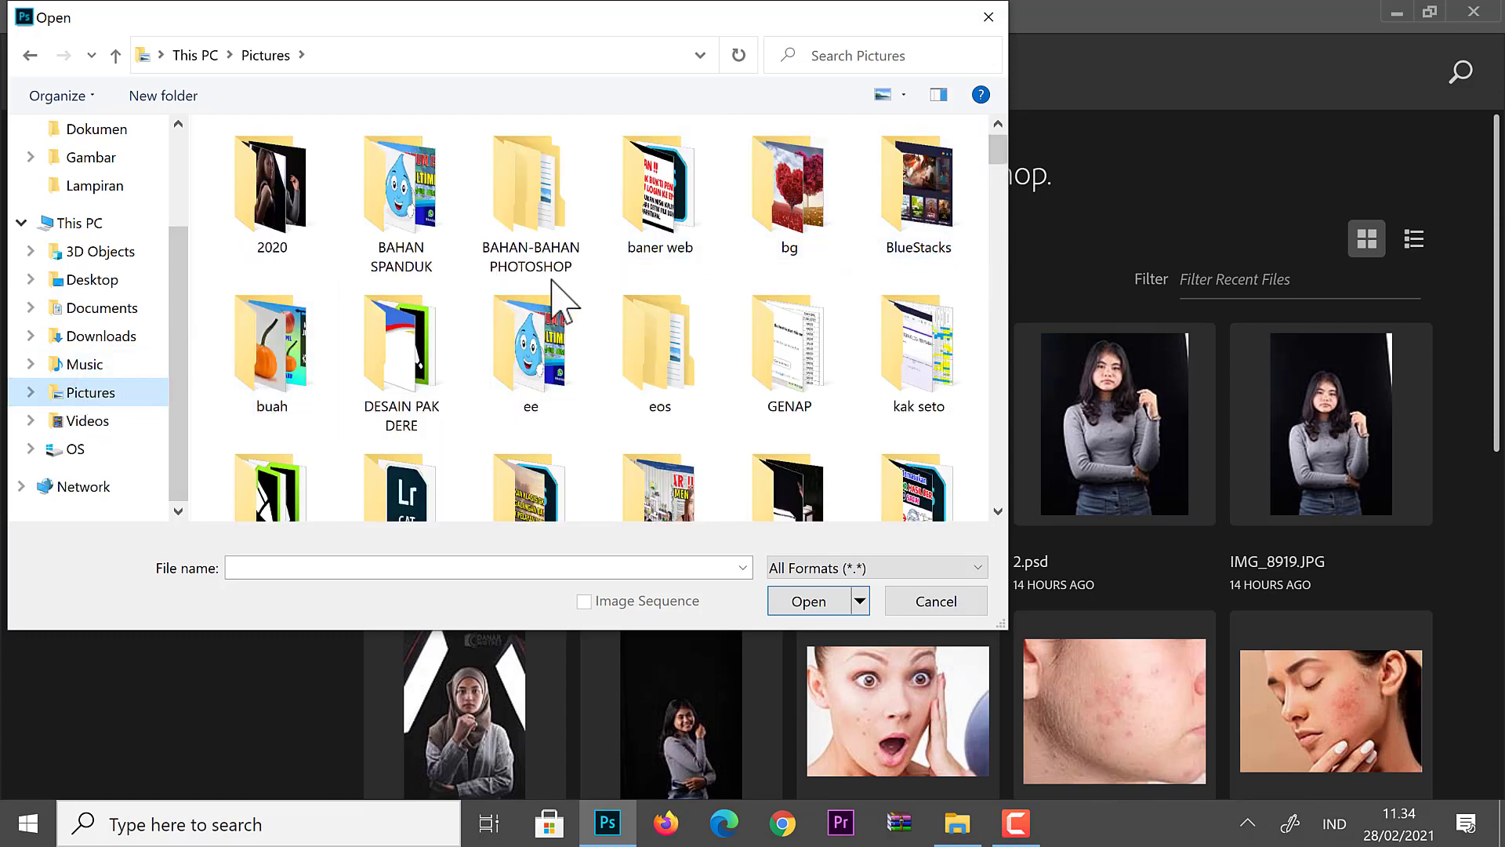
pyautogui.moveTo(402, 359)
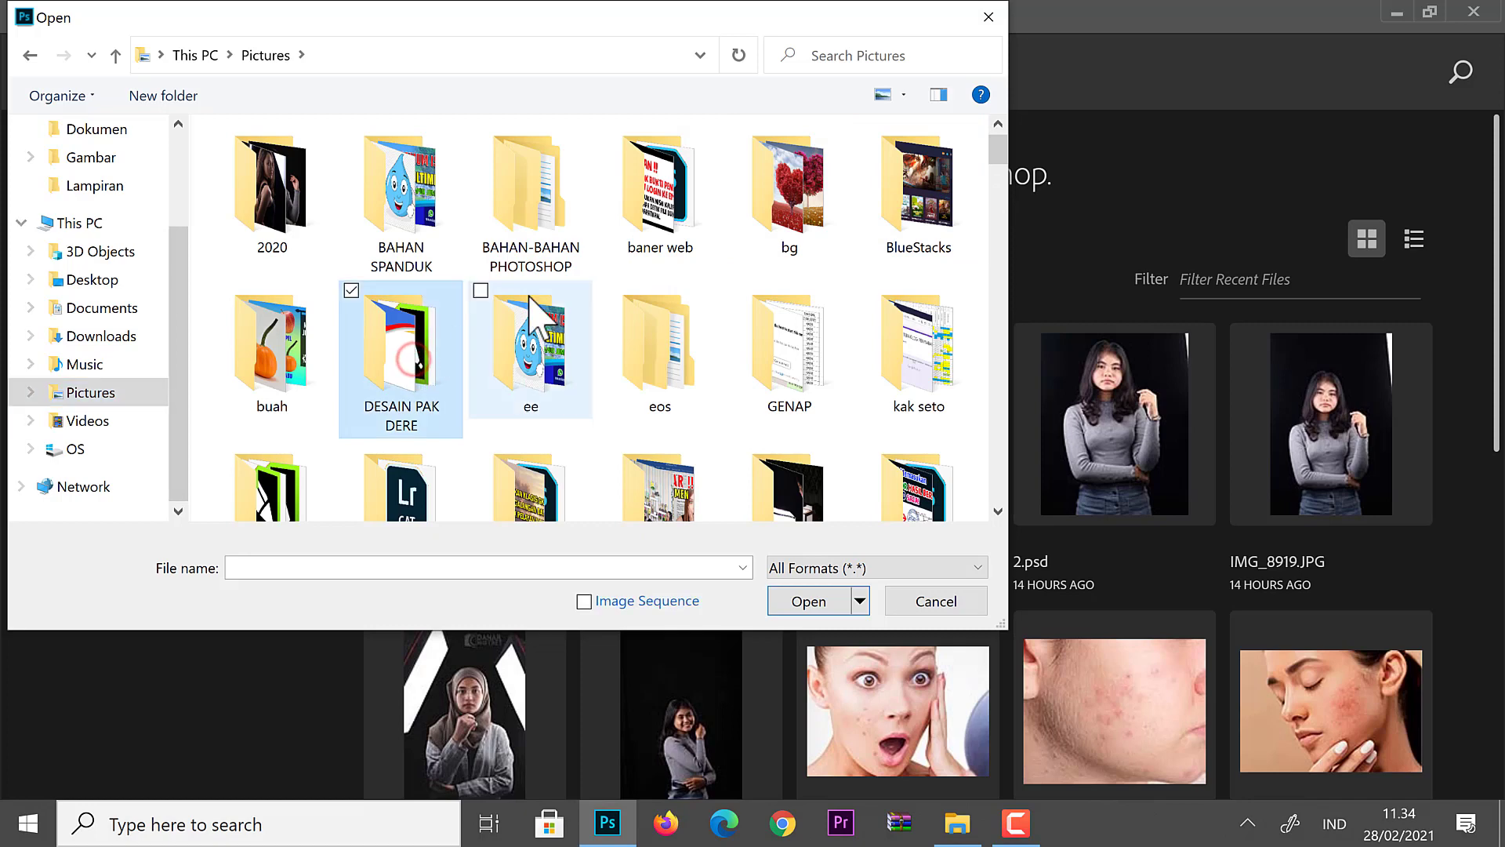
pyautogui.doubleClick(541, 200)
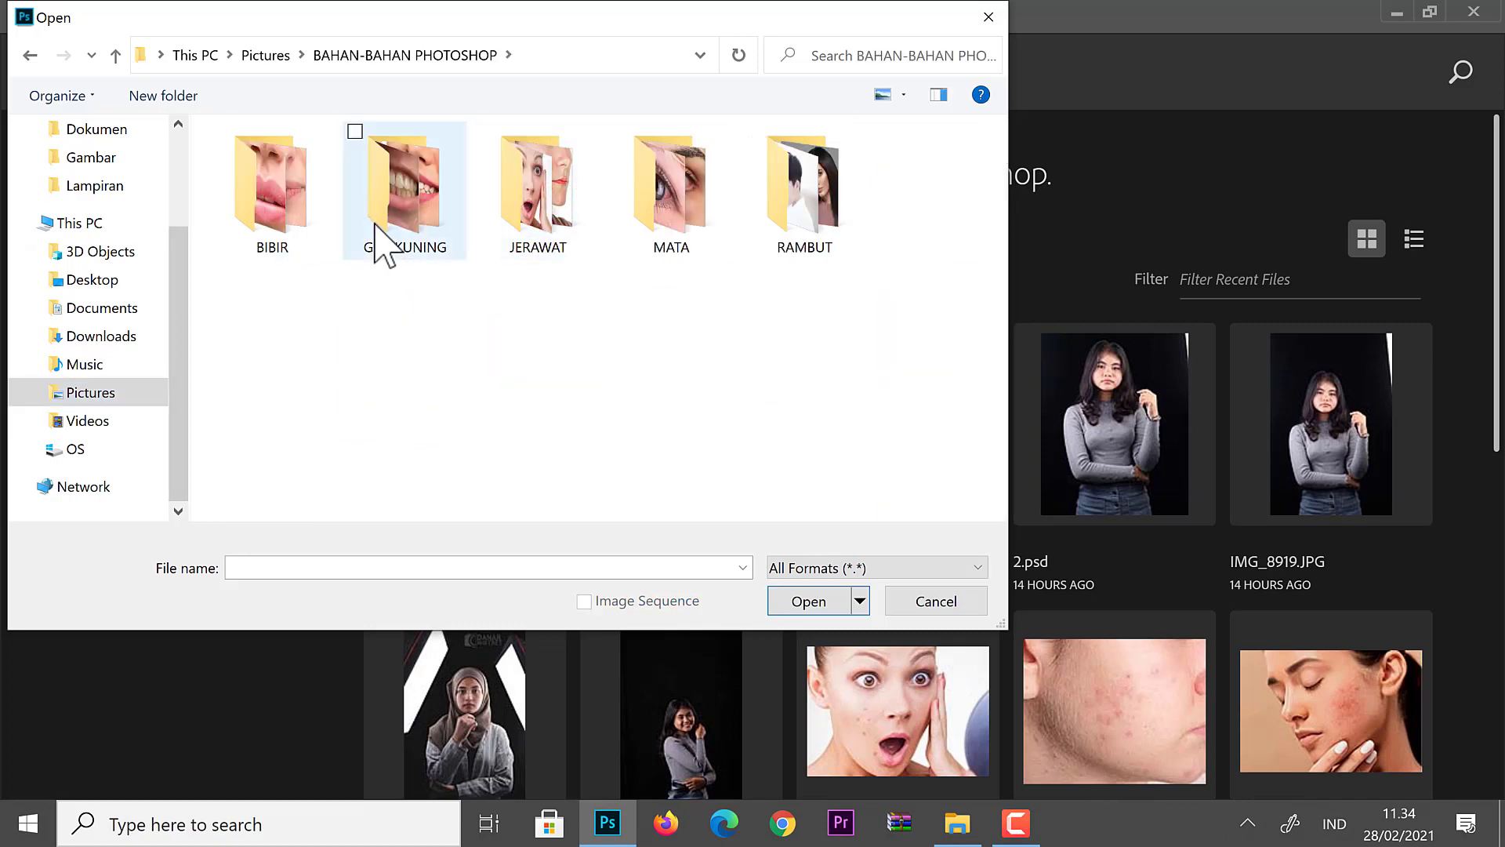
pyautogui.doubleClick(376, 226)
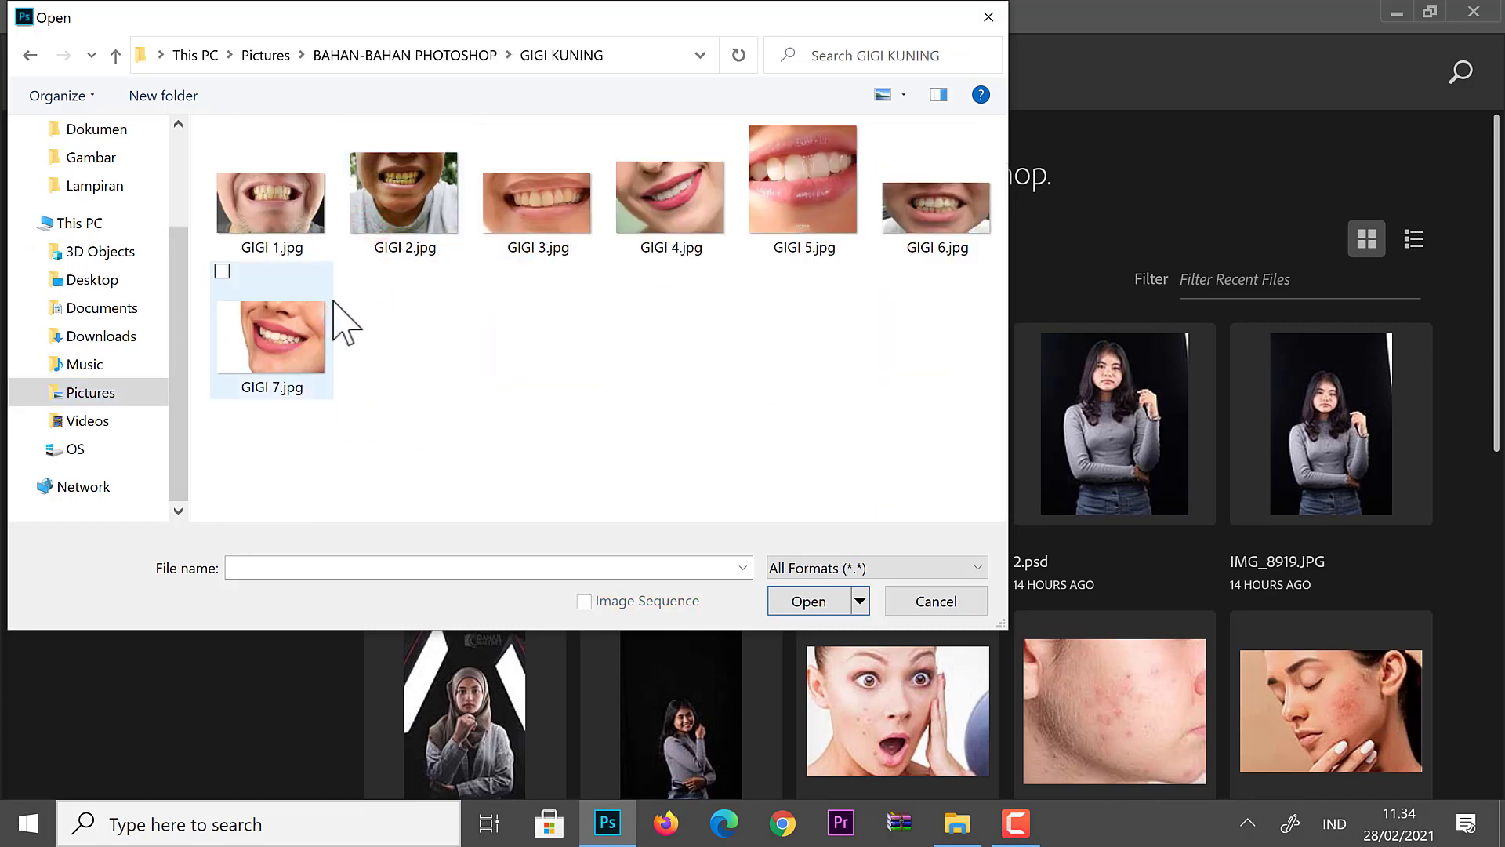
pyautogui.click(254, 204)
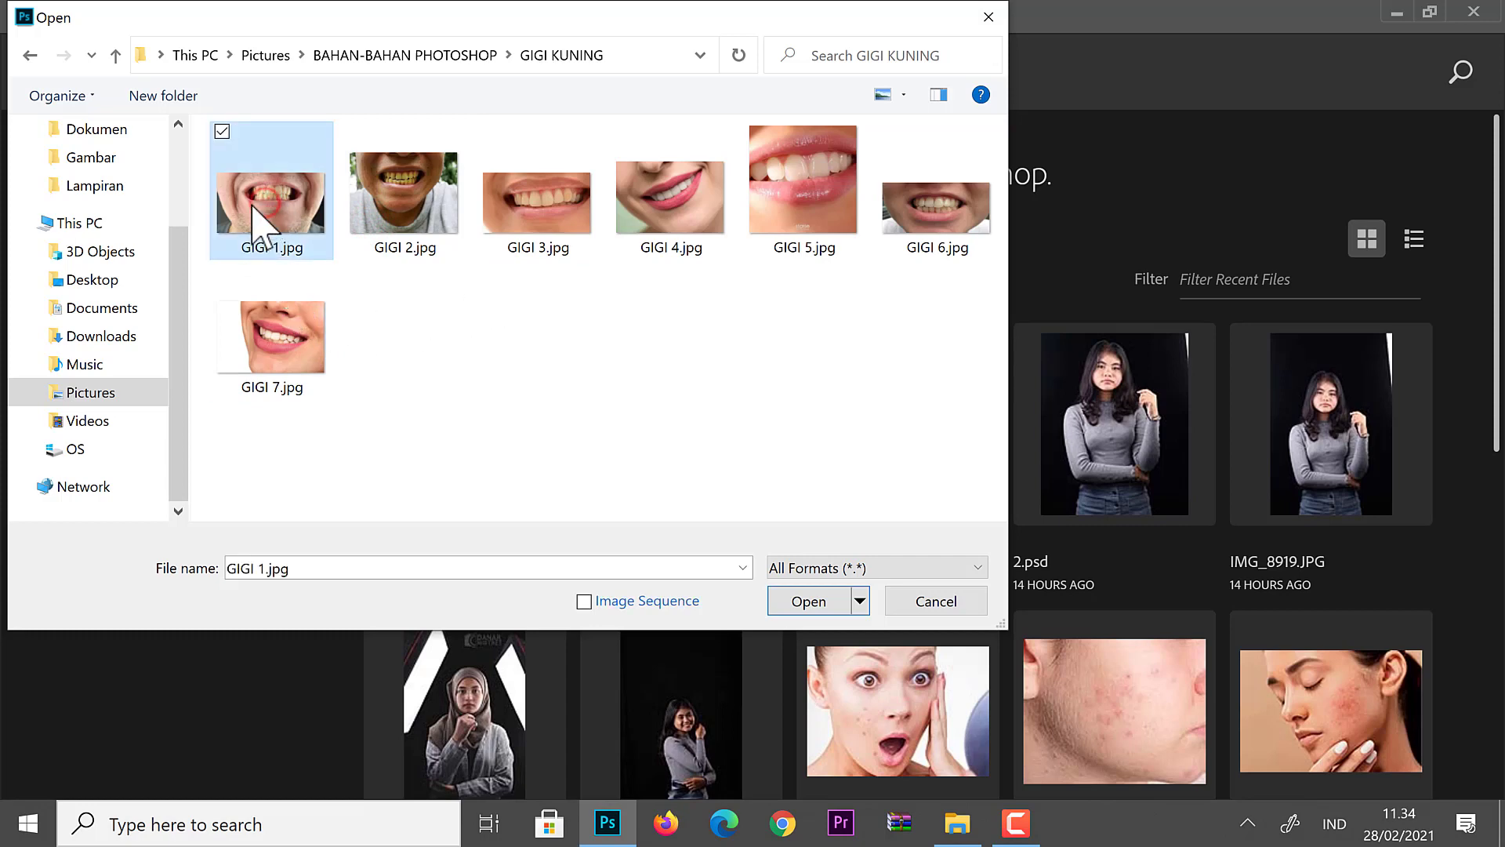
pyautogui.click(780, 601)
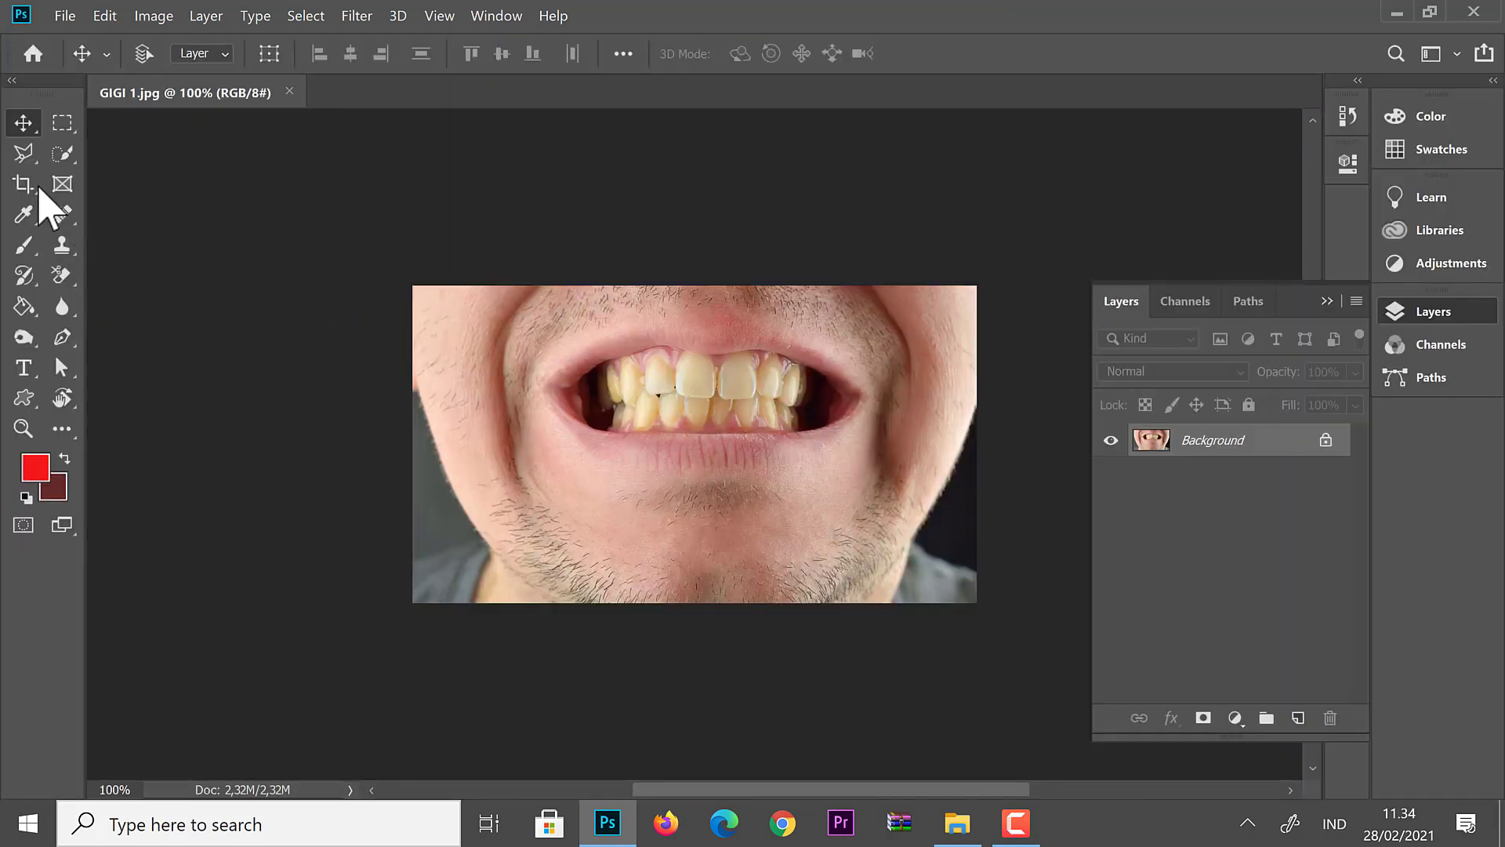
# Switch to the Magnetic Lasso Tool and confirm its Frequency is 100.
pyautogui.click(24, 123)
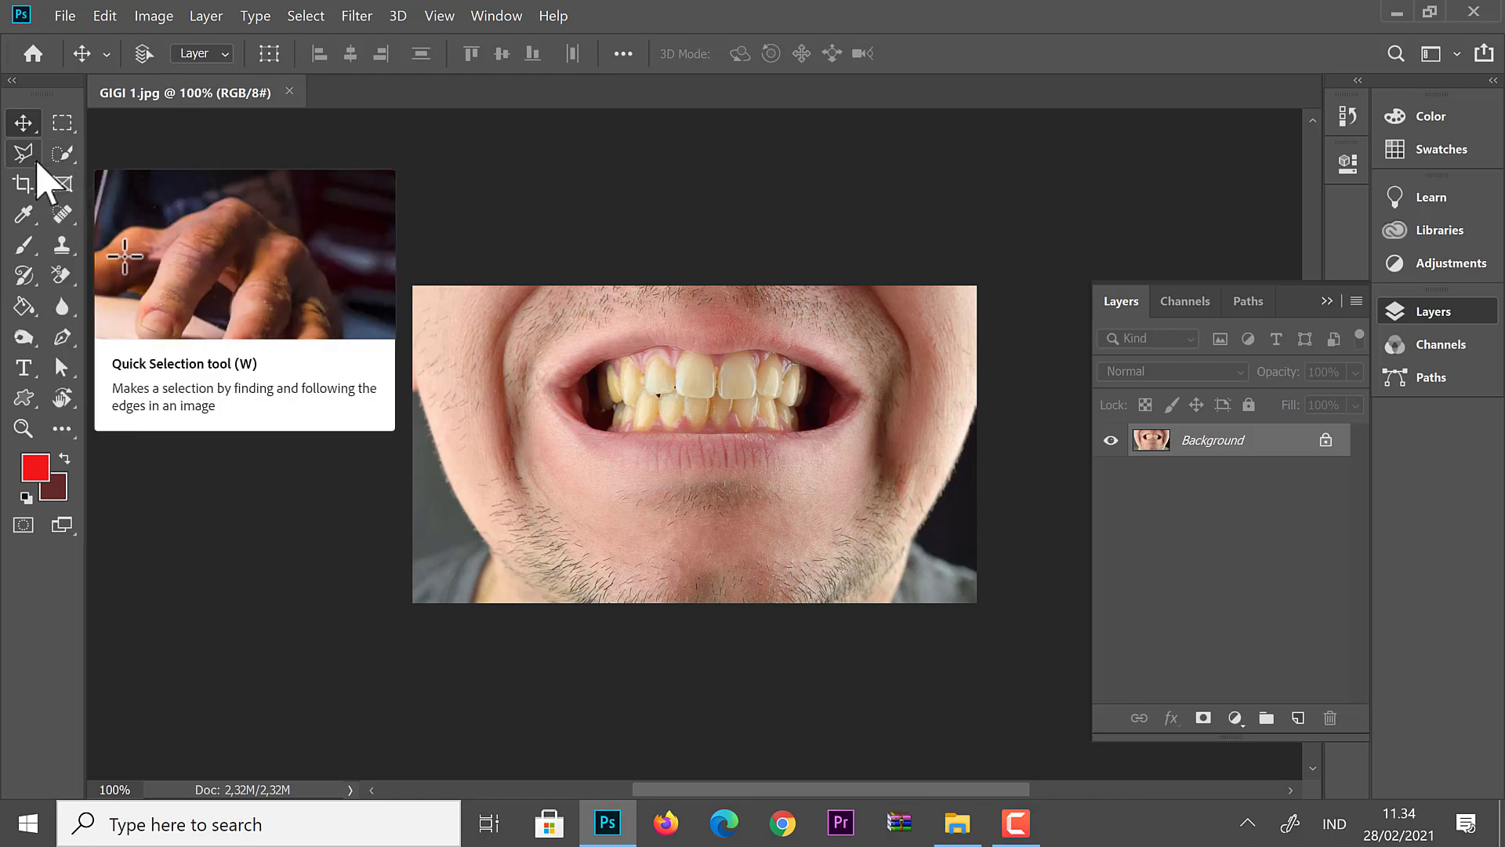
pyautogui.click(34, 156)
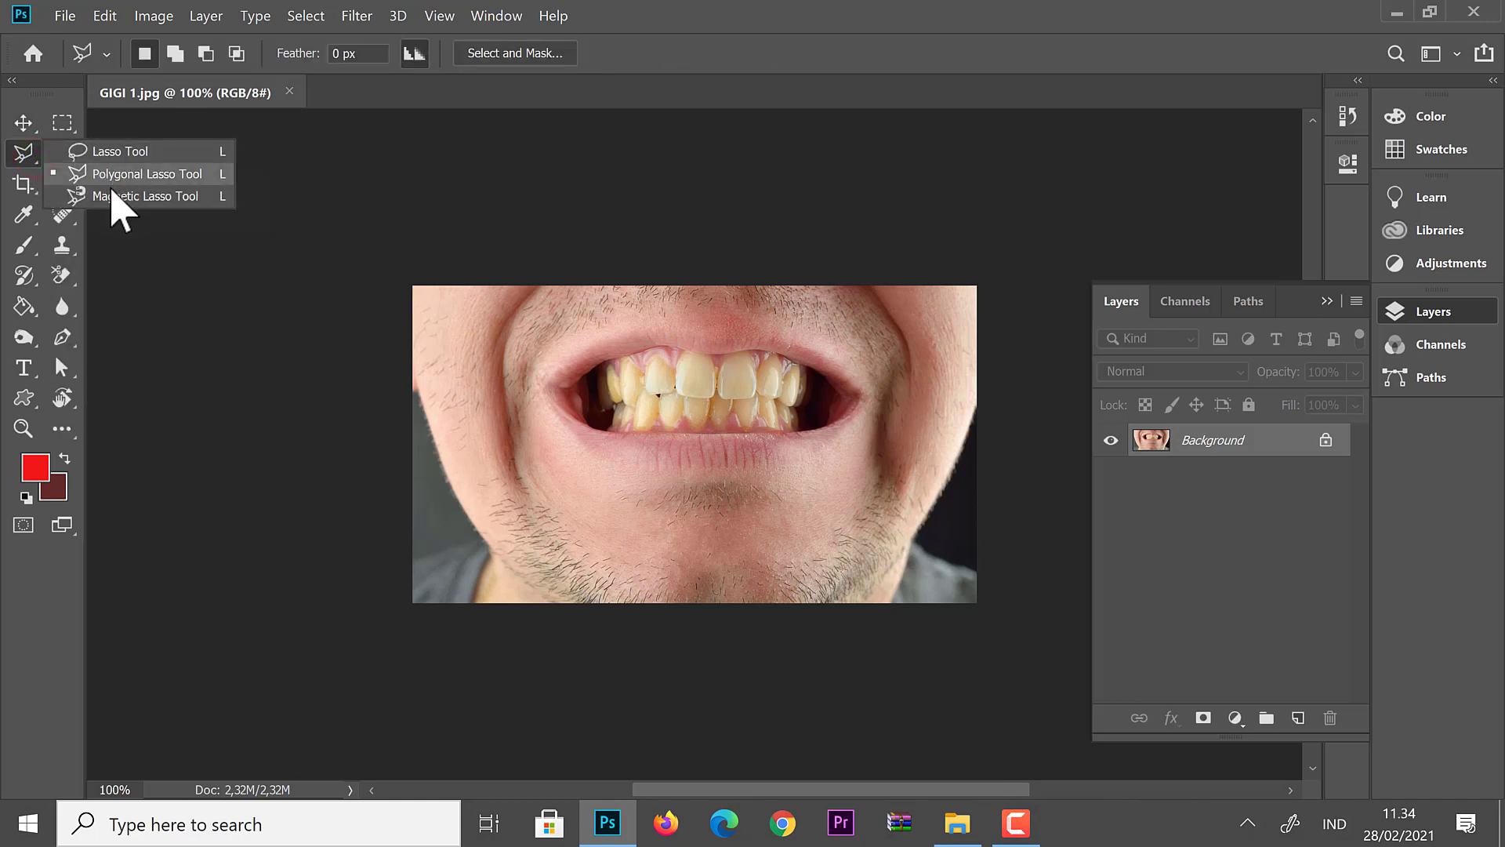
pyautogui.click(116, 200)
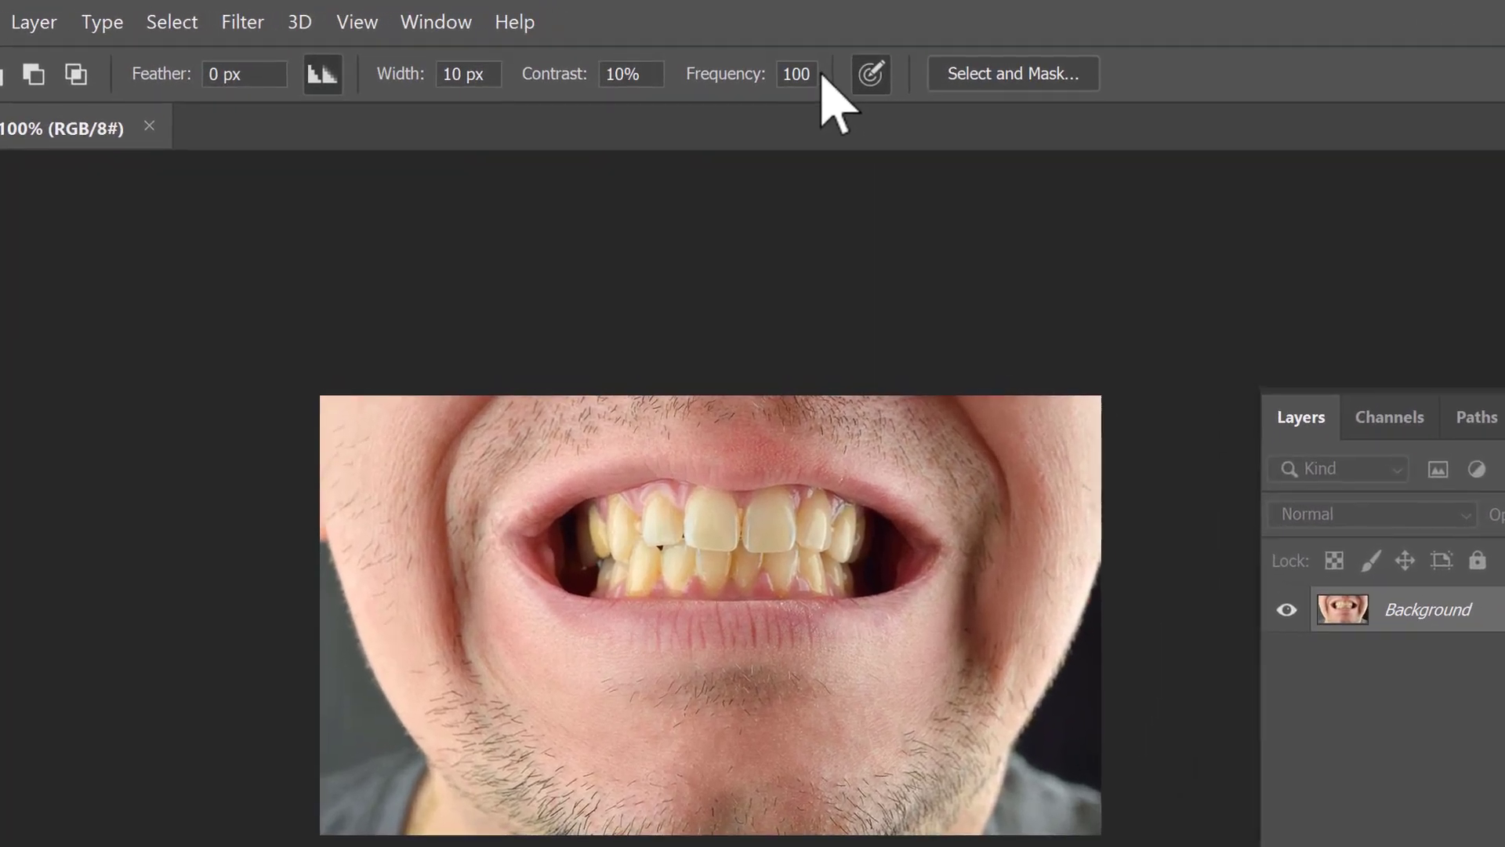
pyautogui.click(808, 70)
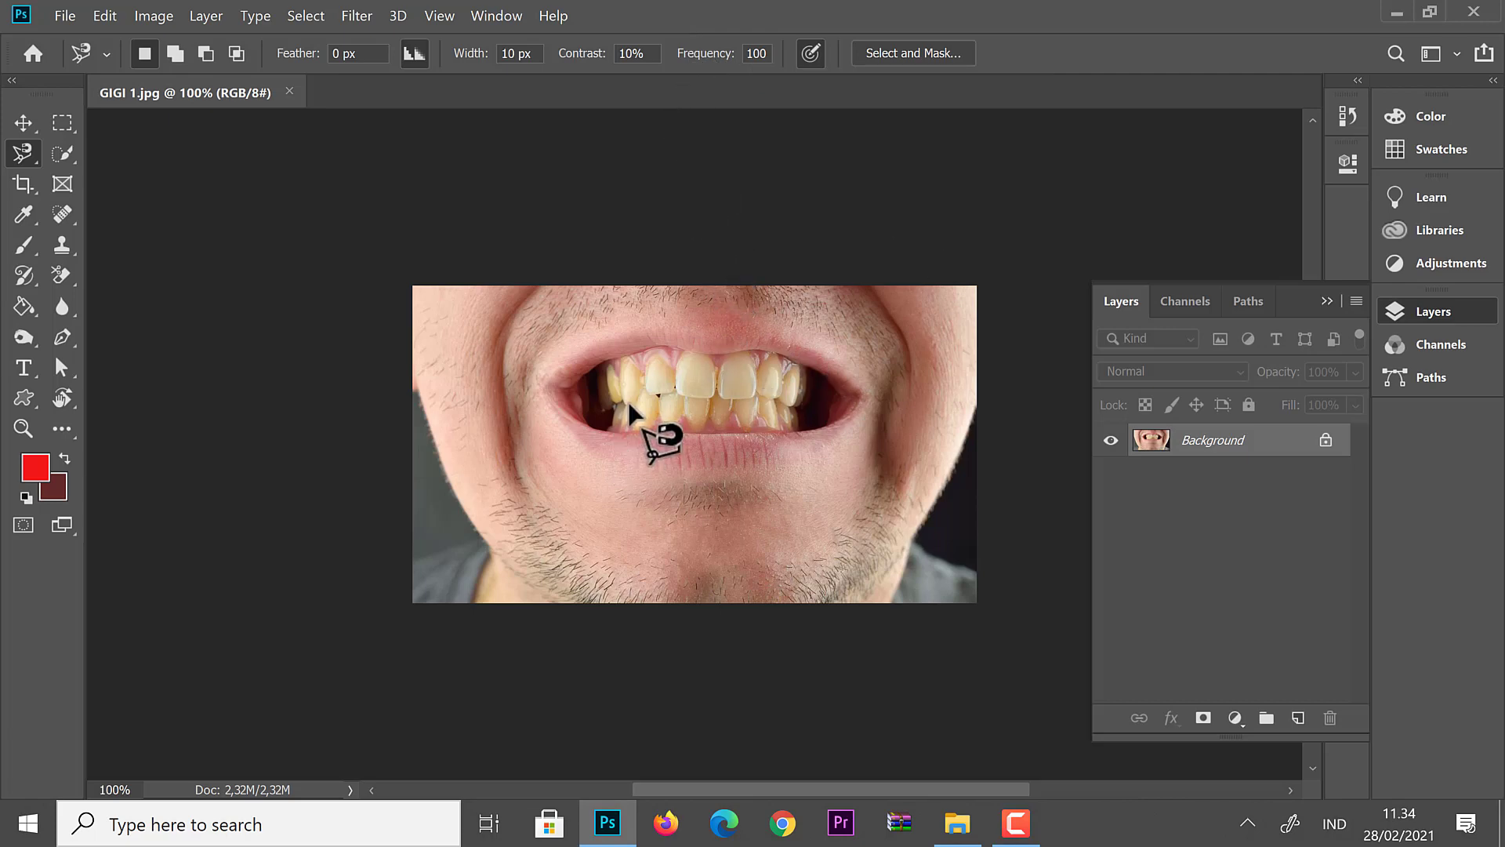
# Zoom to 300% on the mouth and trace the magnetic lasso along the upper gumline.
pyautogui.hotkey('ctrl', '+')
pyautogui.hotkey('ctrl', '+')
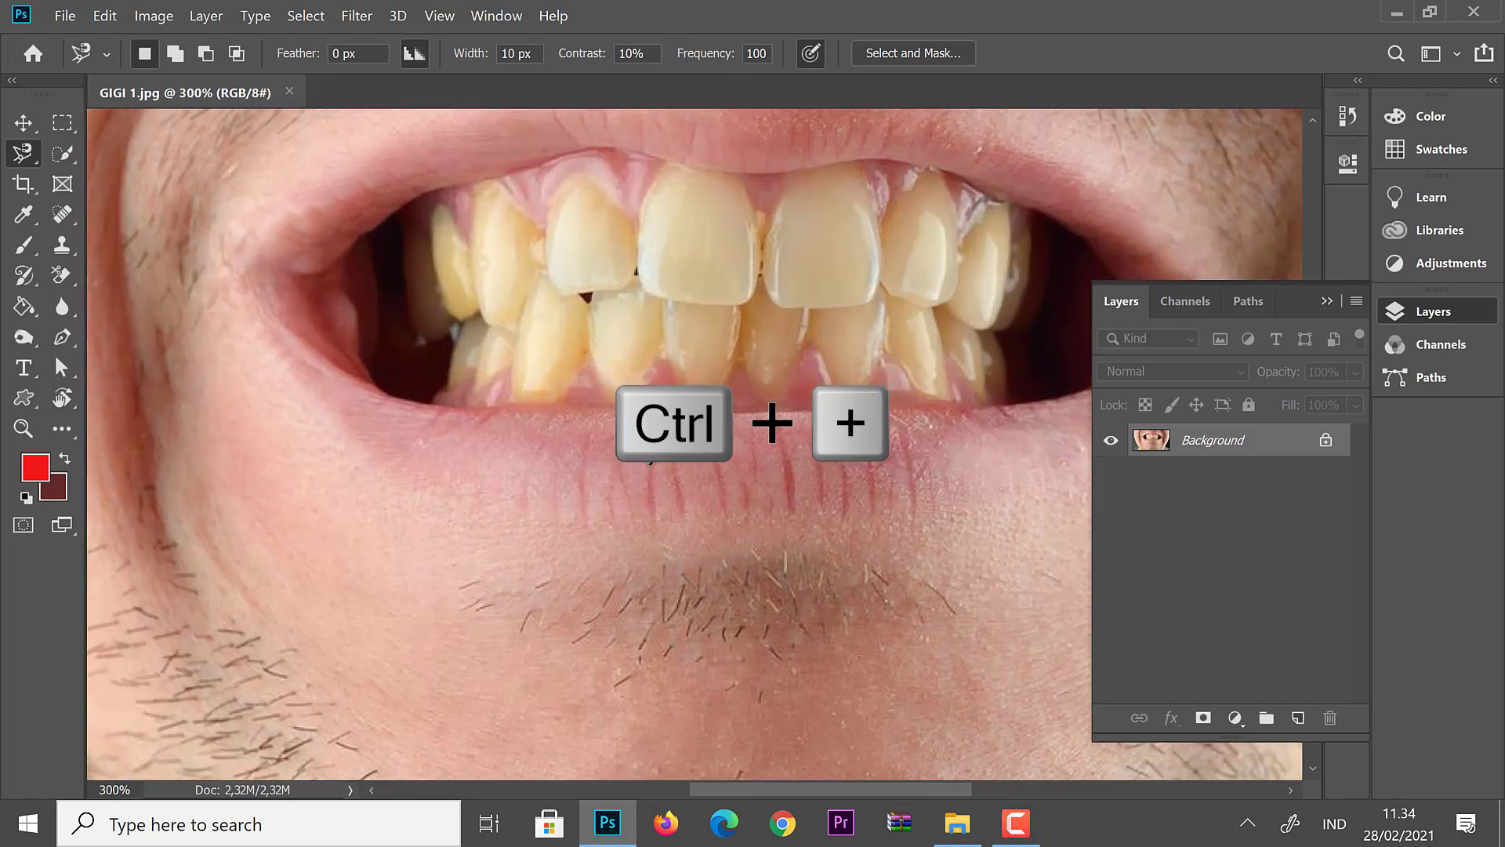
pyautogui.moveTo(713, 245); pyautogui.dragTo(494, 365)
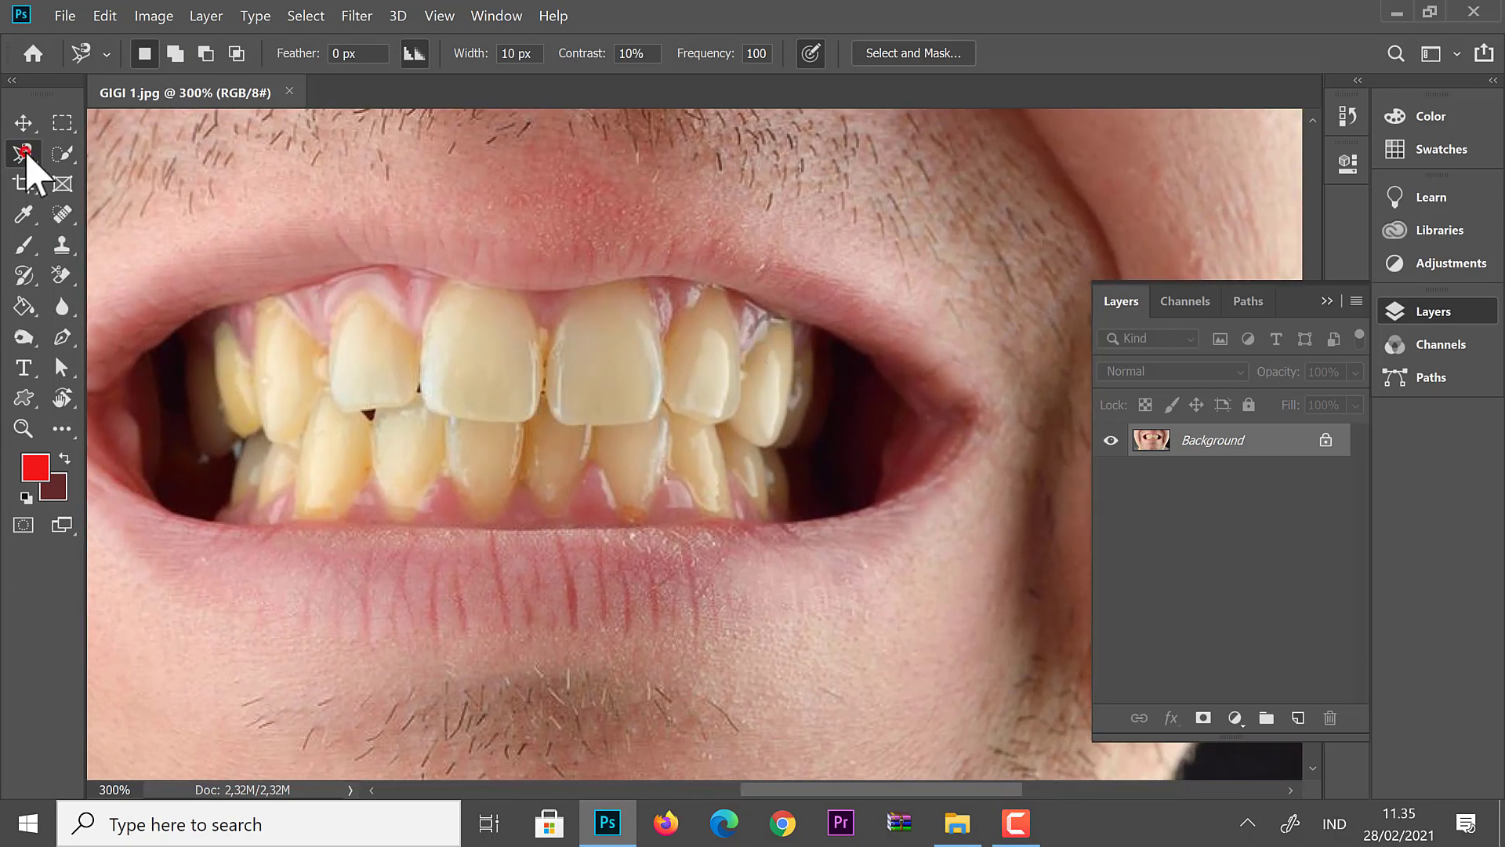
pyautogui.rightClick(24, 152)
pyautogui.click(118, 196)
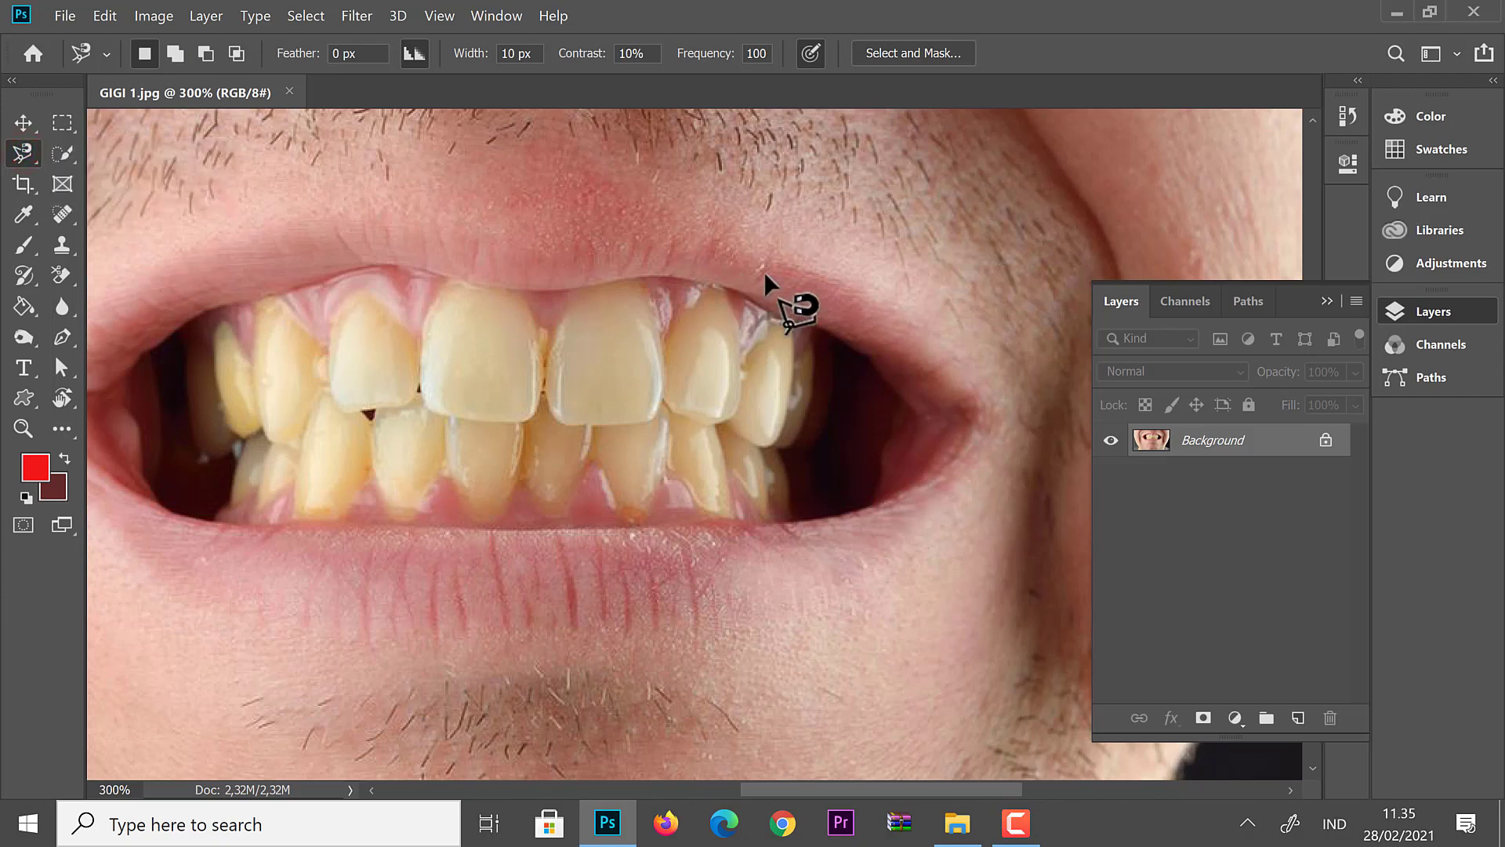
pyautogui.click(783, 322)
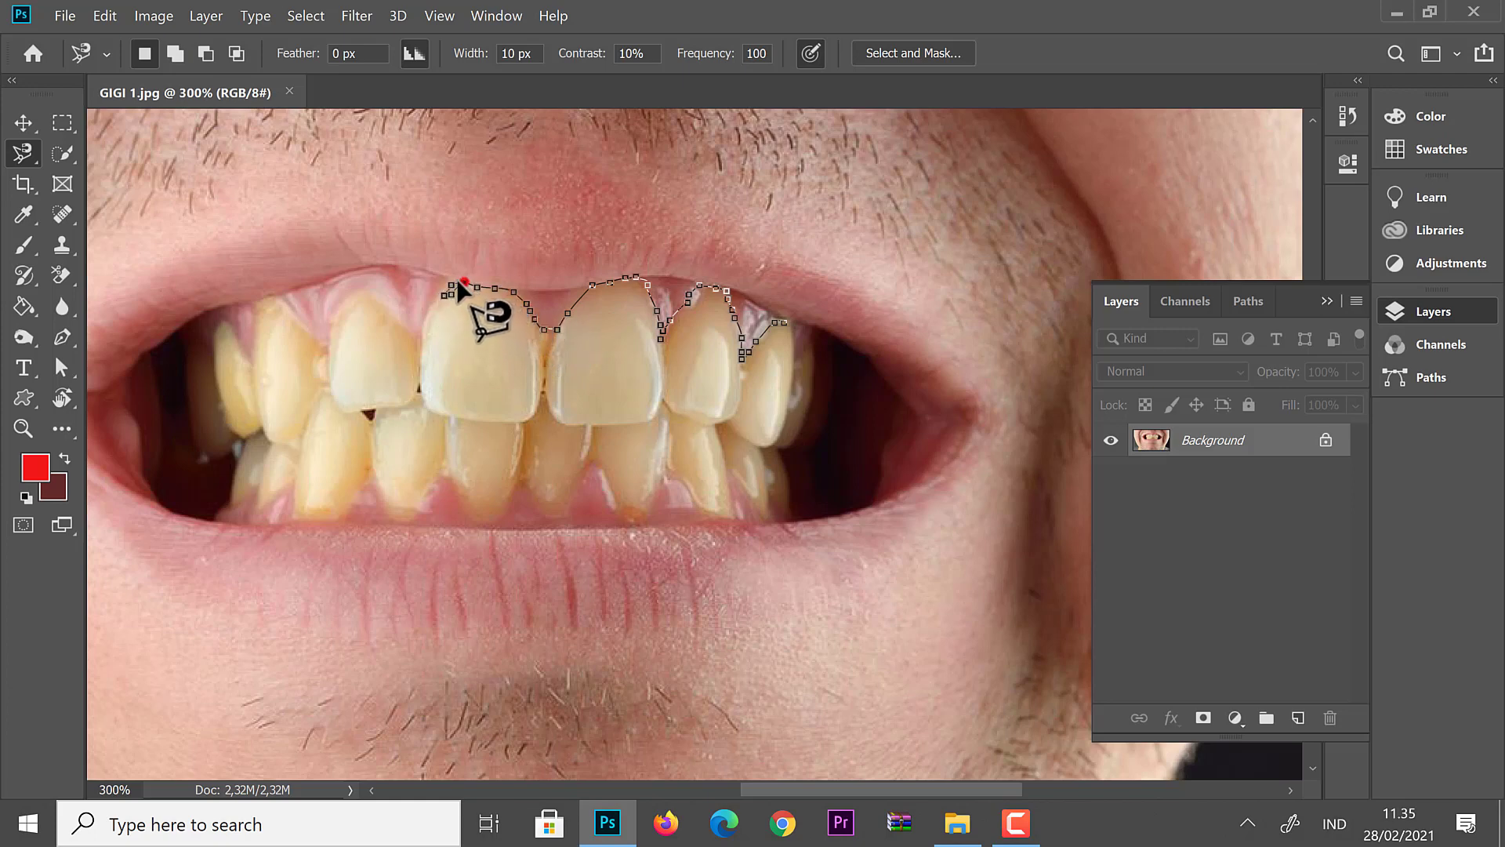
pyautogui.click(445, 282)
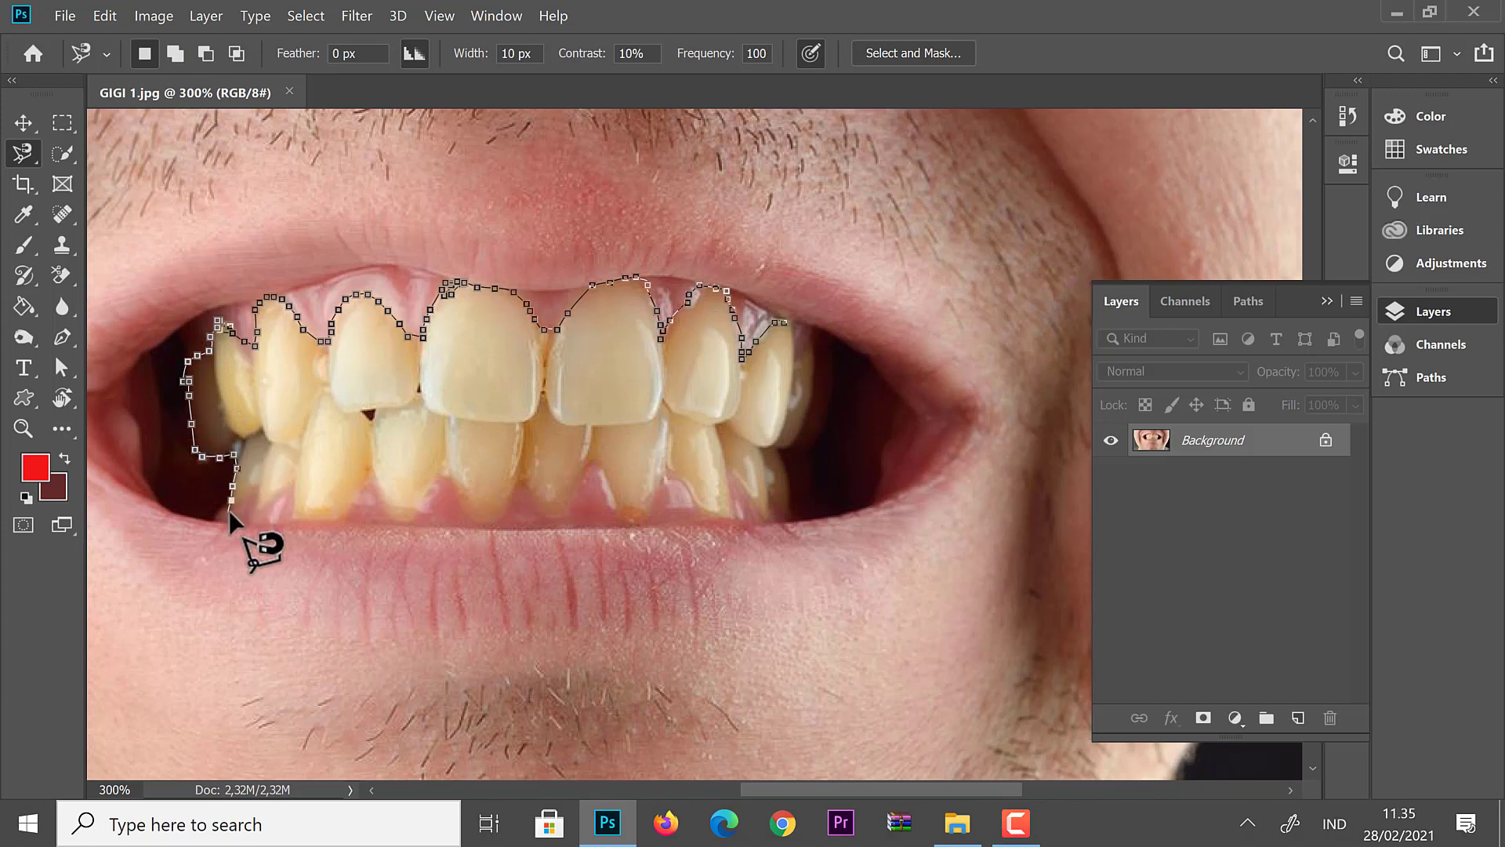
# Trace the lasso along the bottom edges of the lower left teeth.
pyautogui.click(289, 489)
pyautogui.click(295, 515)
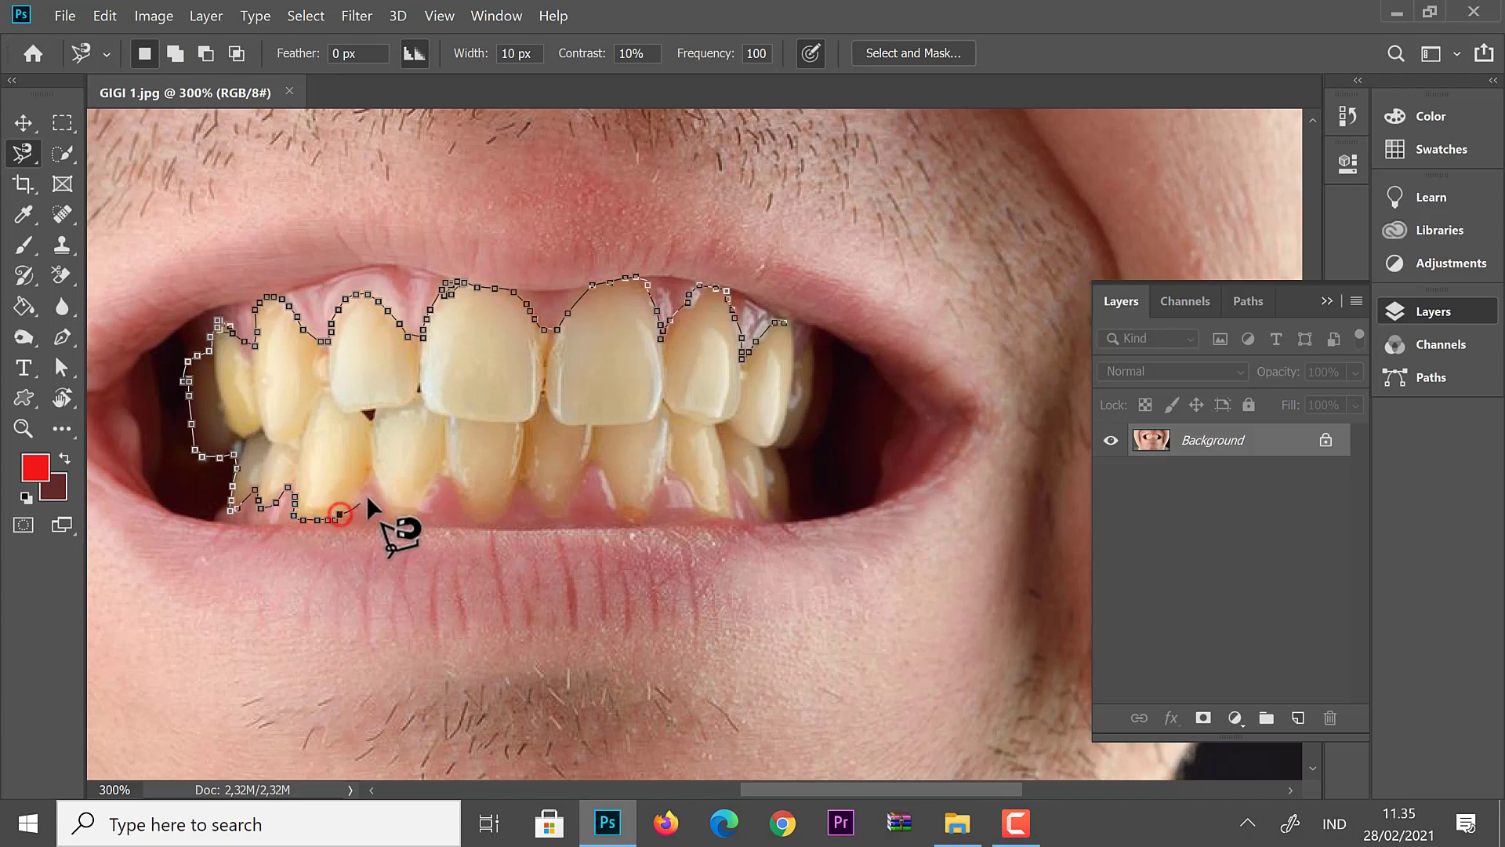
pyautogui.click(373, 471)
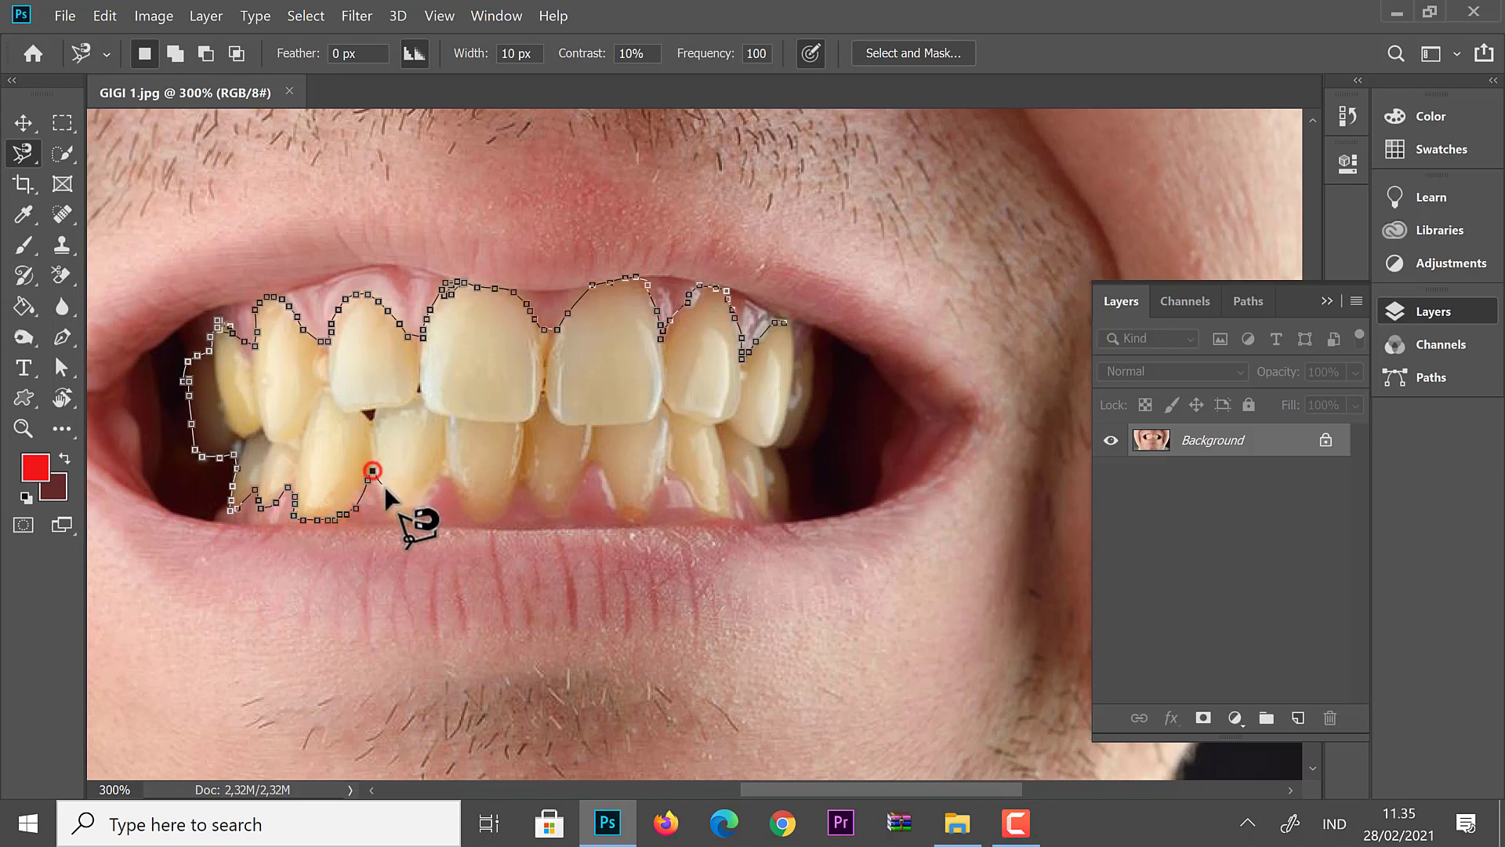
pyautogui.click(421, 514)
pyautogui.click(449, 472)
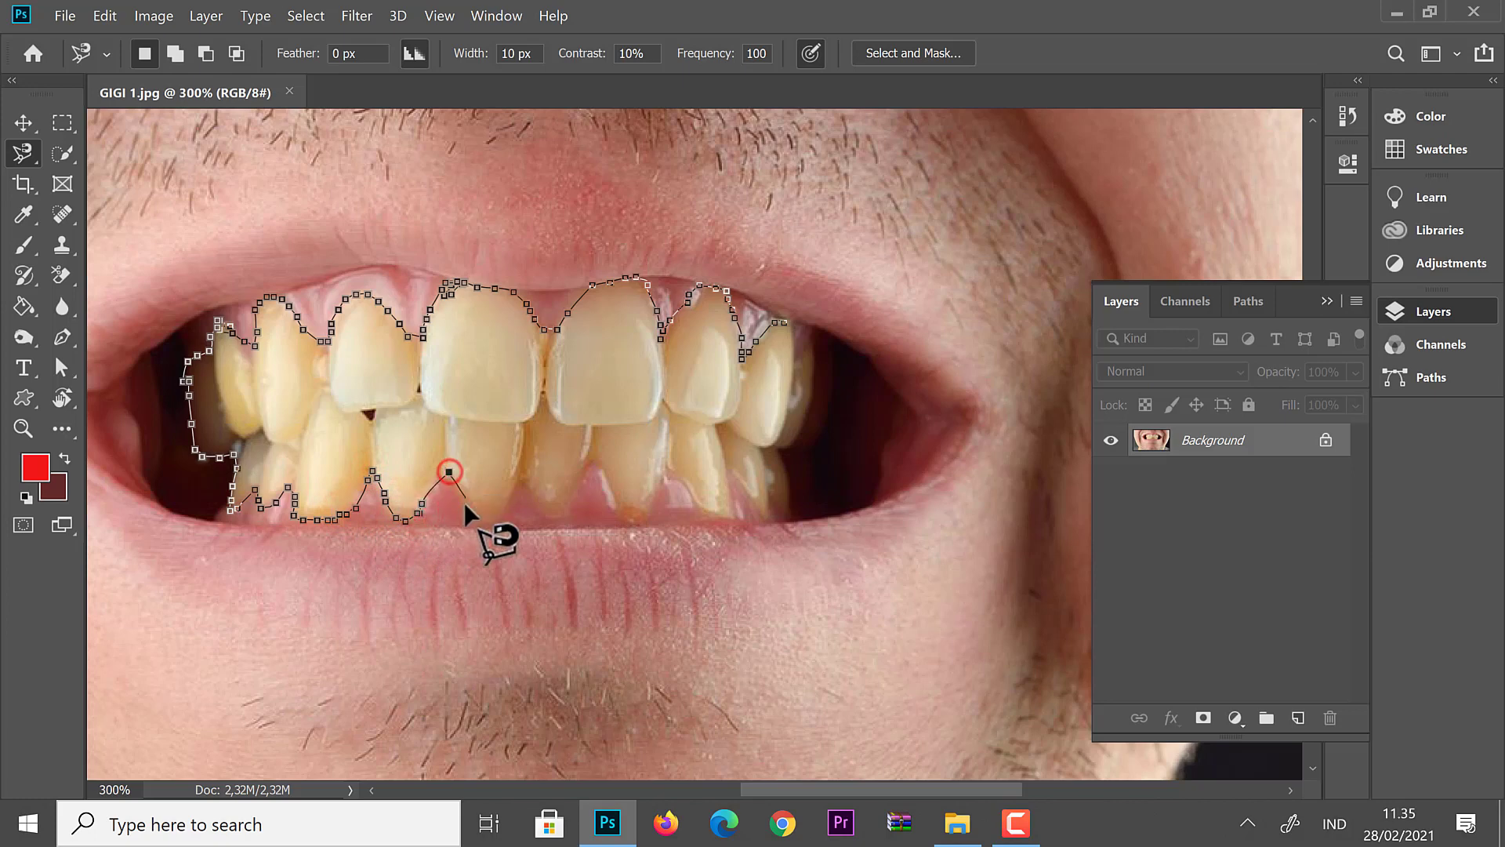
pyautogui.click(475, 521)
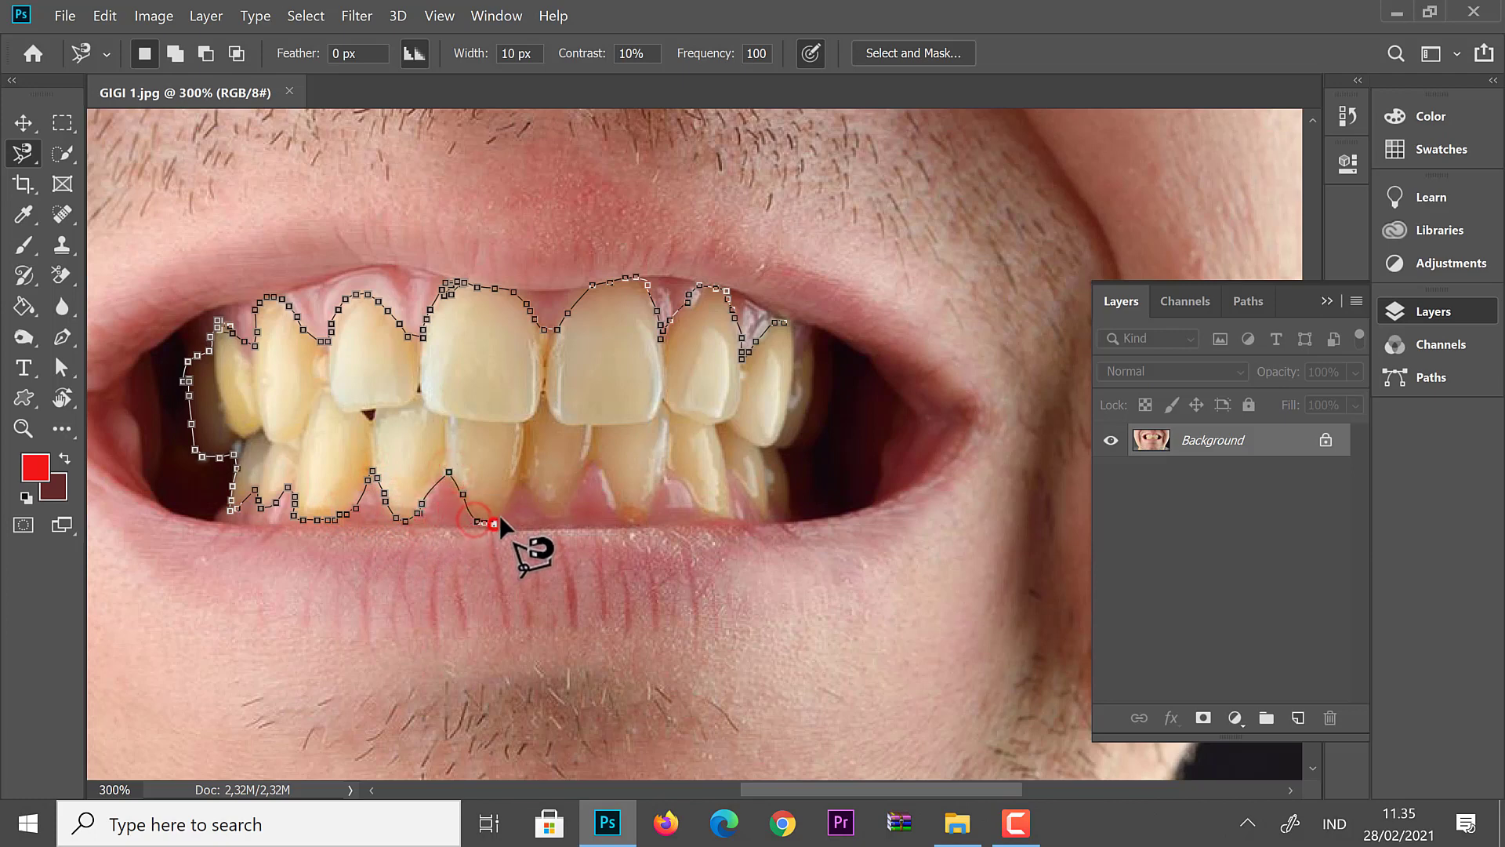
pyautogui.click(527, 487)
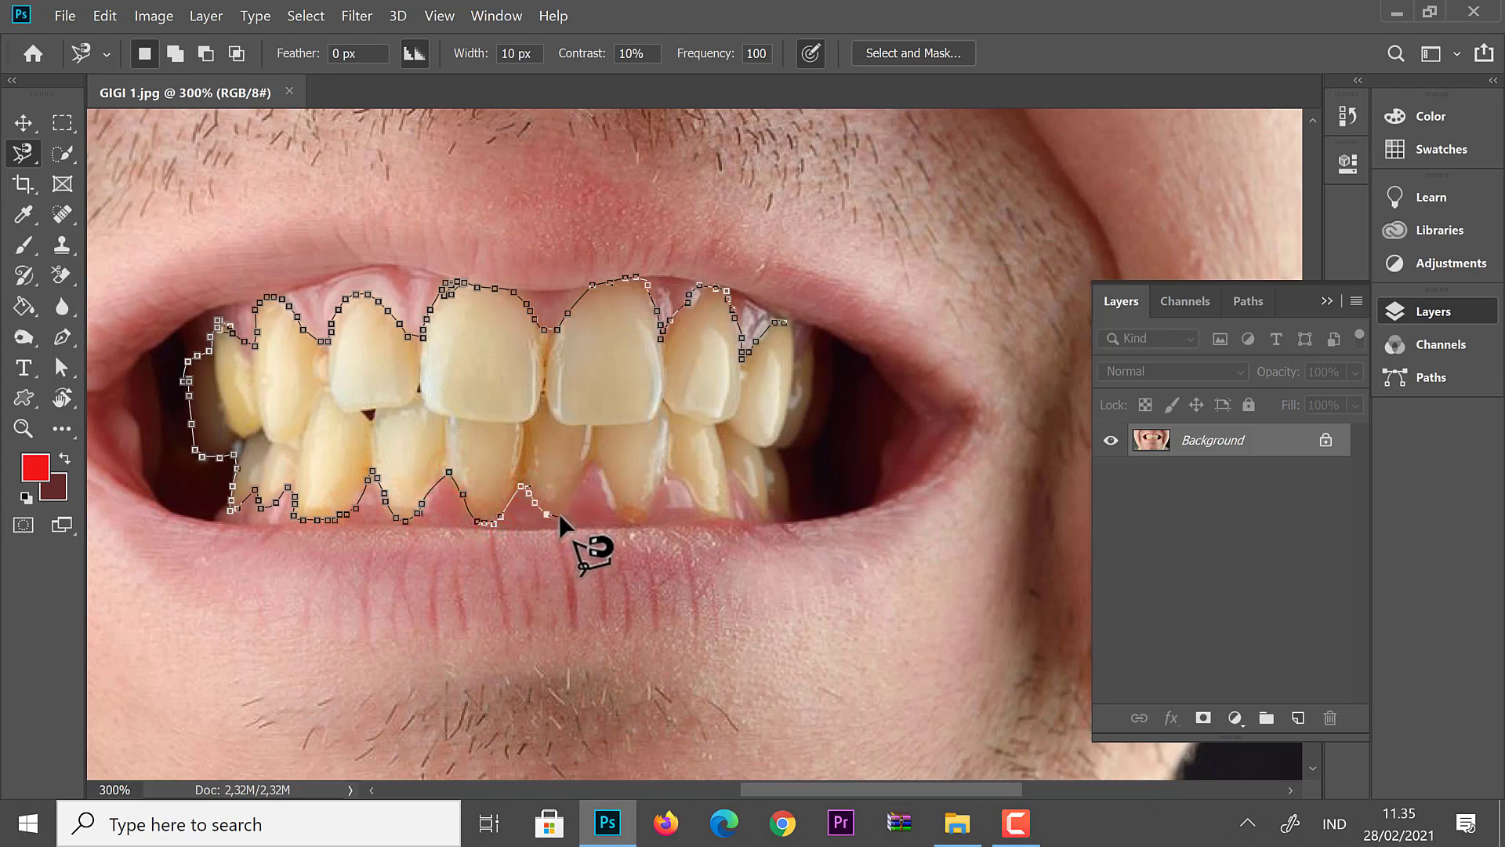
pyautogui.click(553, 518)
# Continue around the lower right teeth and up the right side, closing the selection.
pyautogui.click(582, 480)
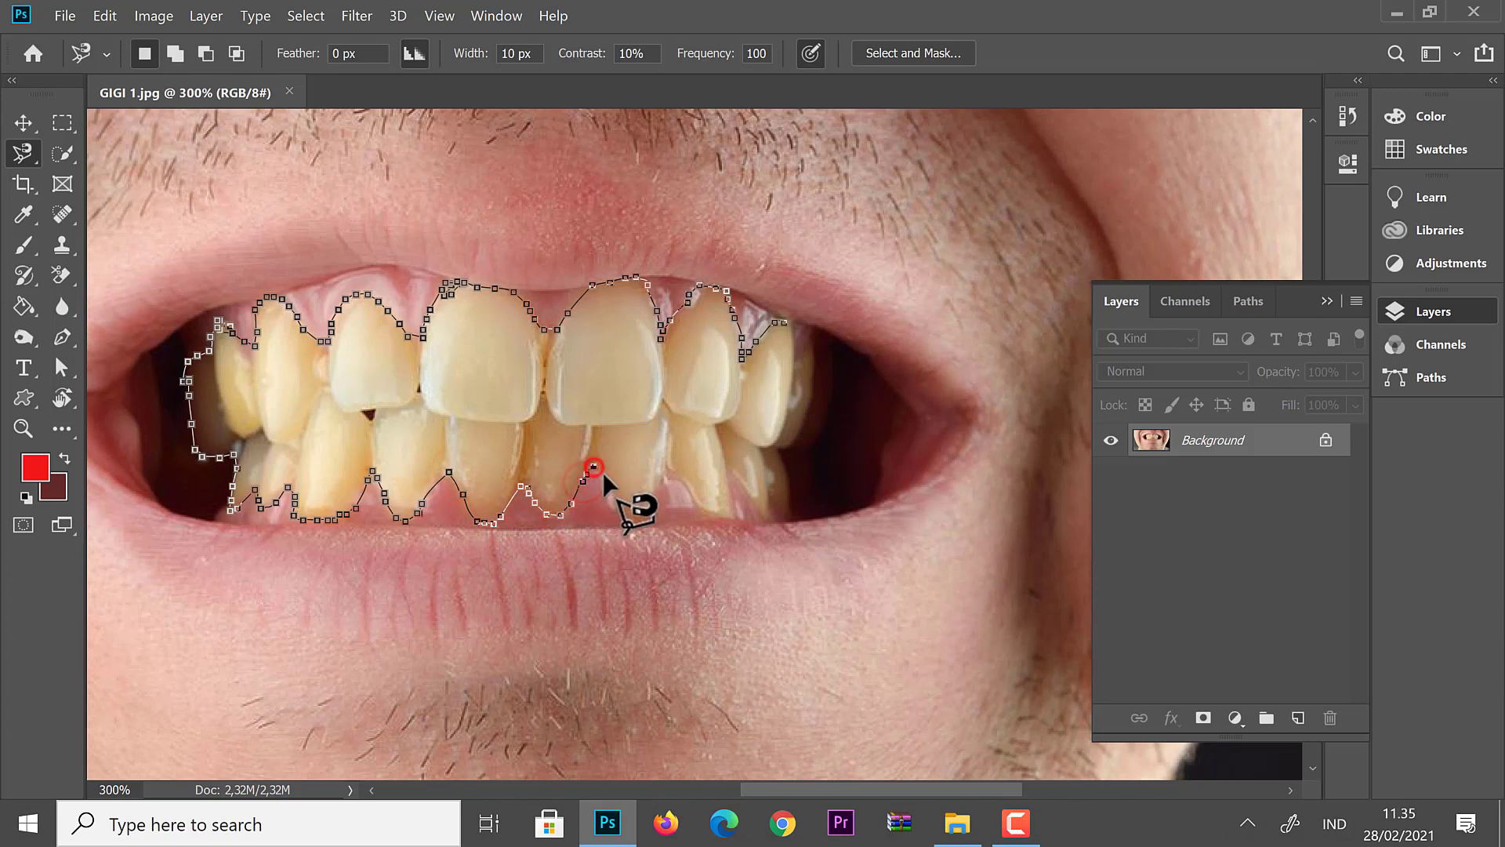
pyautogui.click(625, 516)
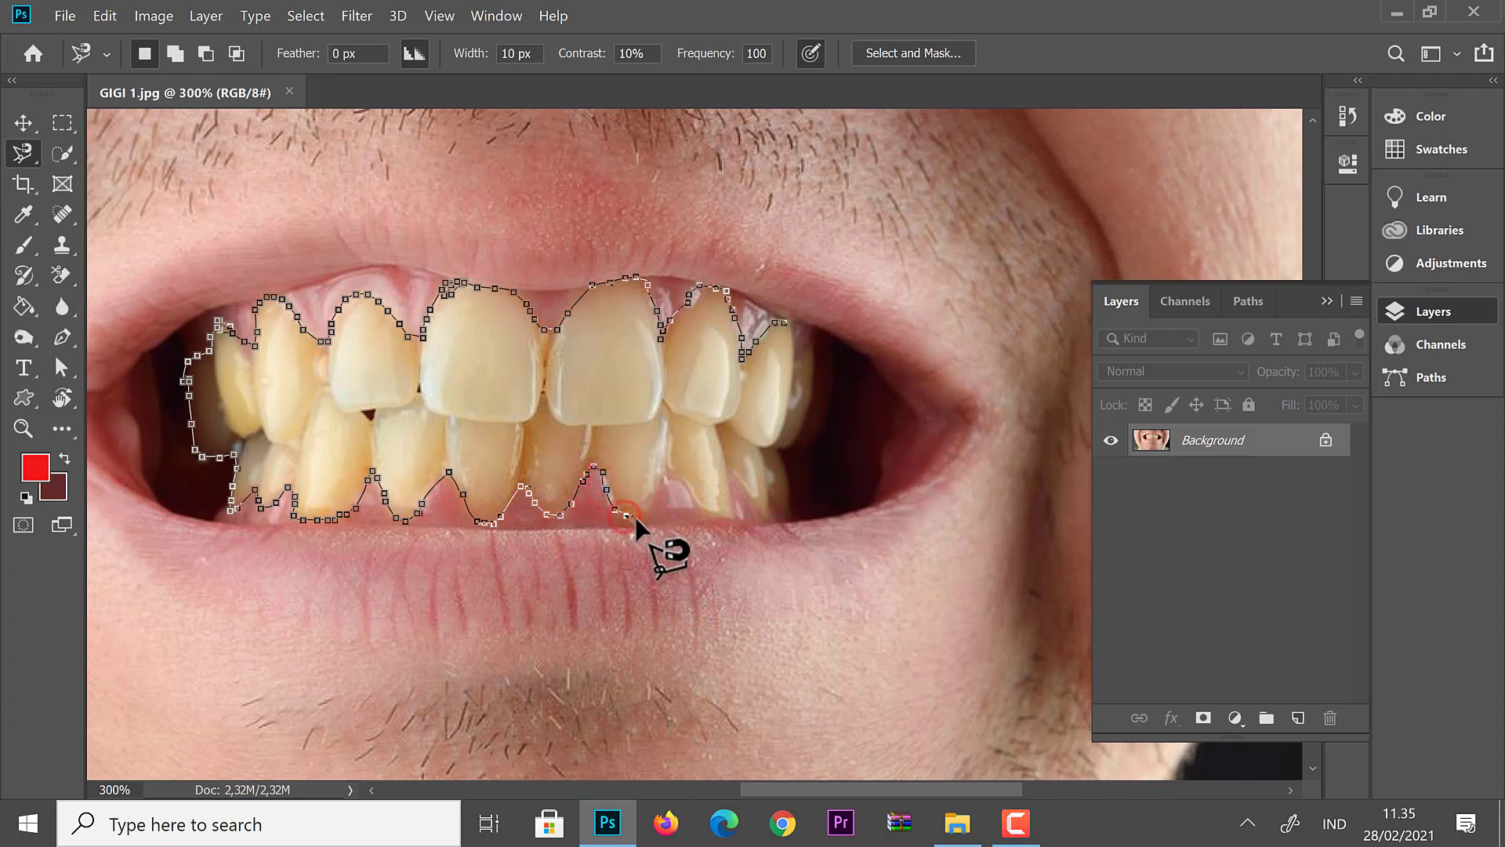
pyautogui.click(669, 472)
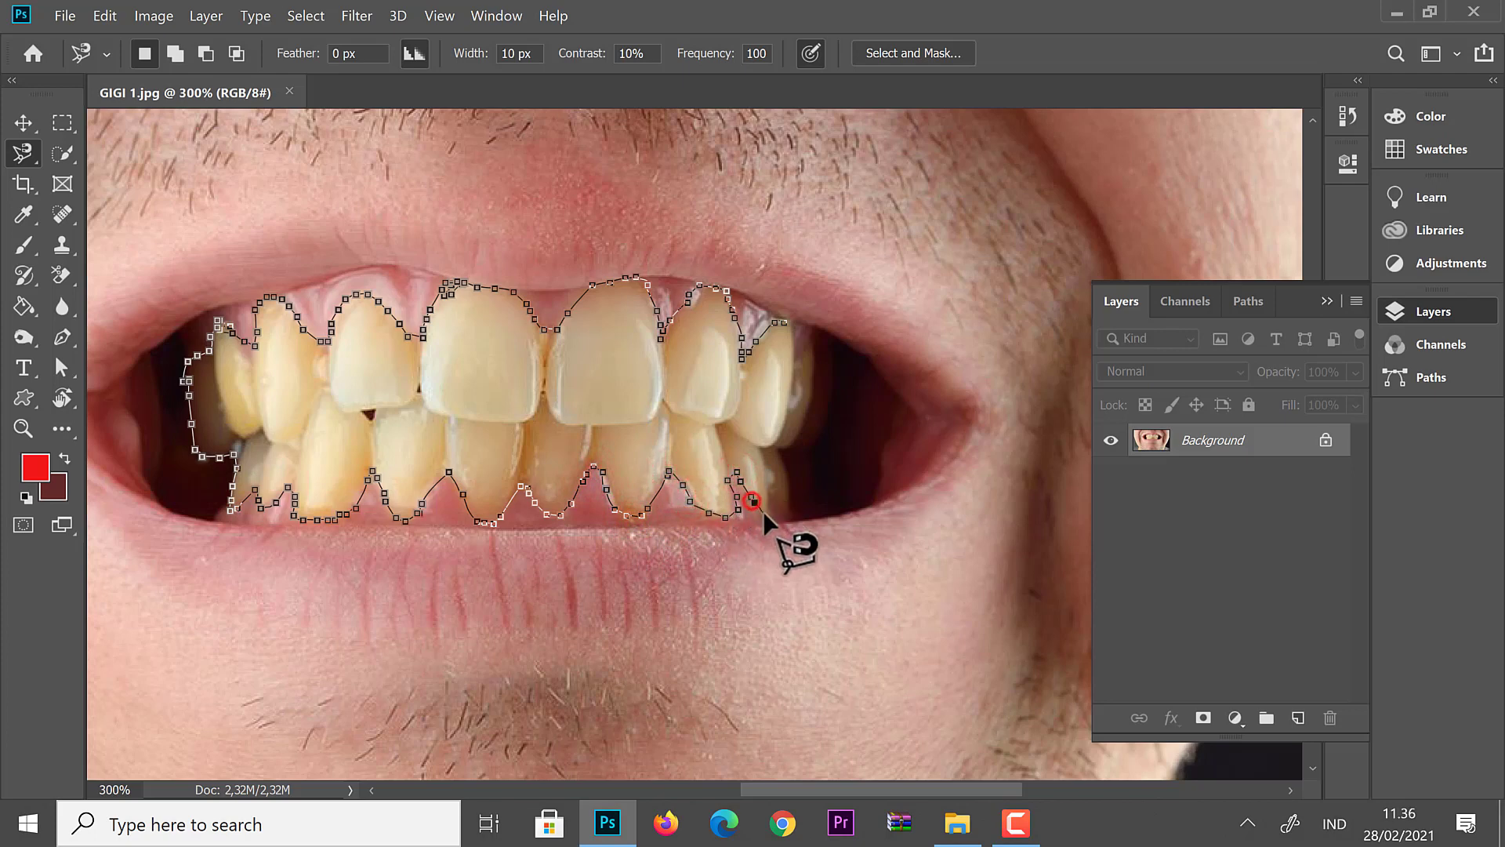
pyautogui.click(755, 497)
pyautogui.click(789, 496)
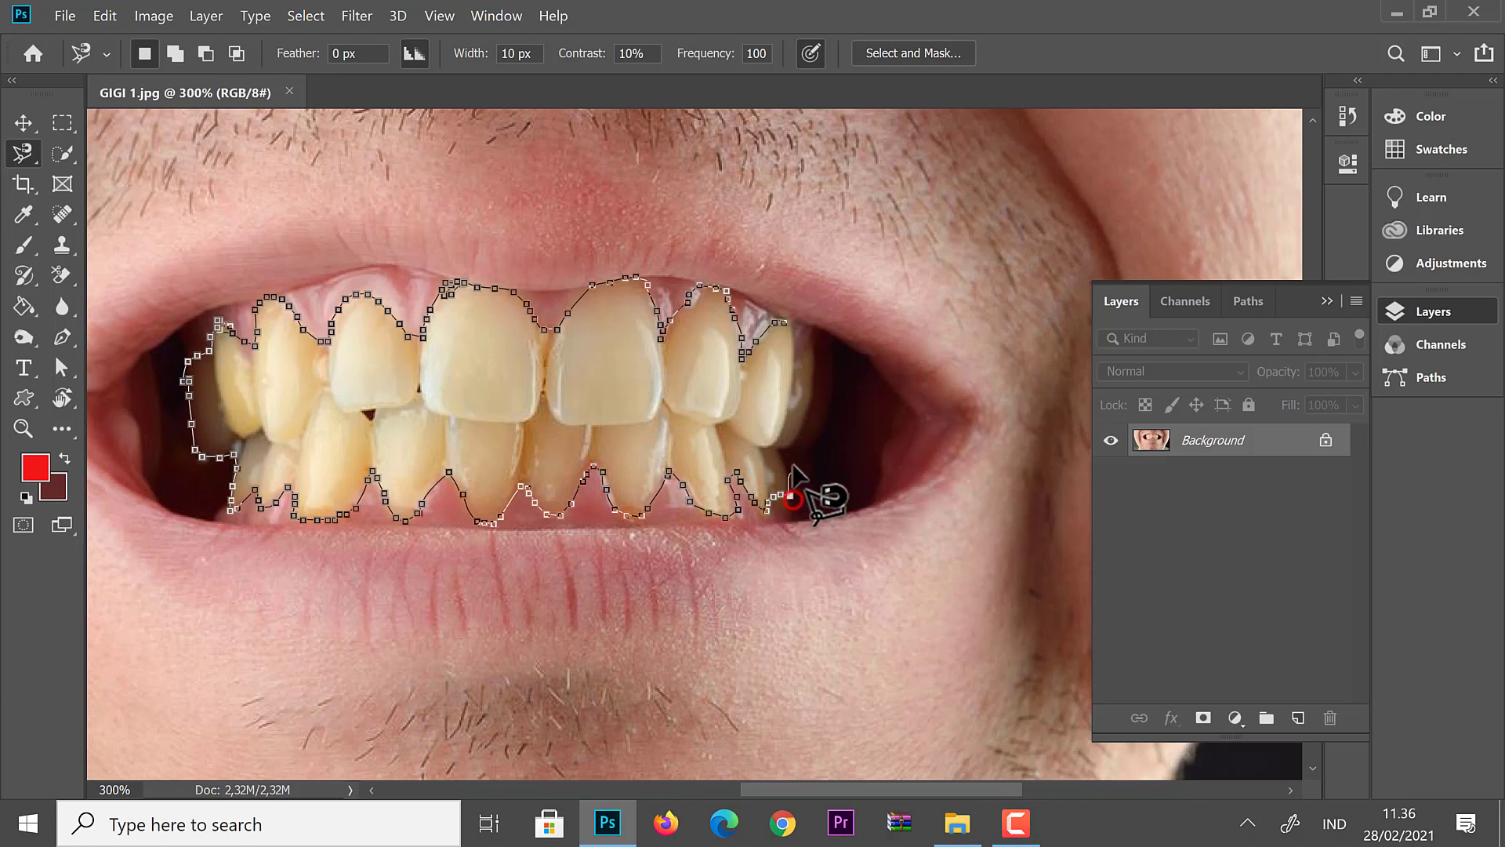
pyautogui.click(786, 443)
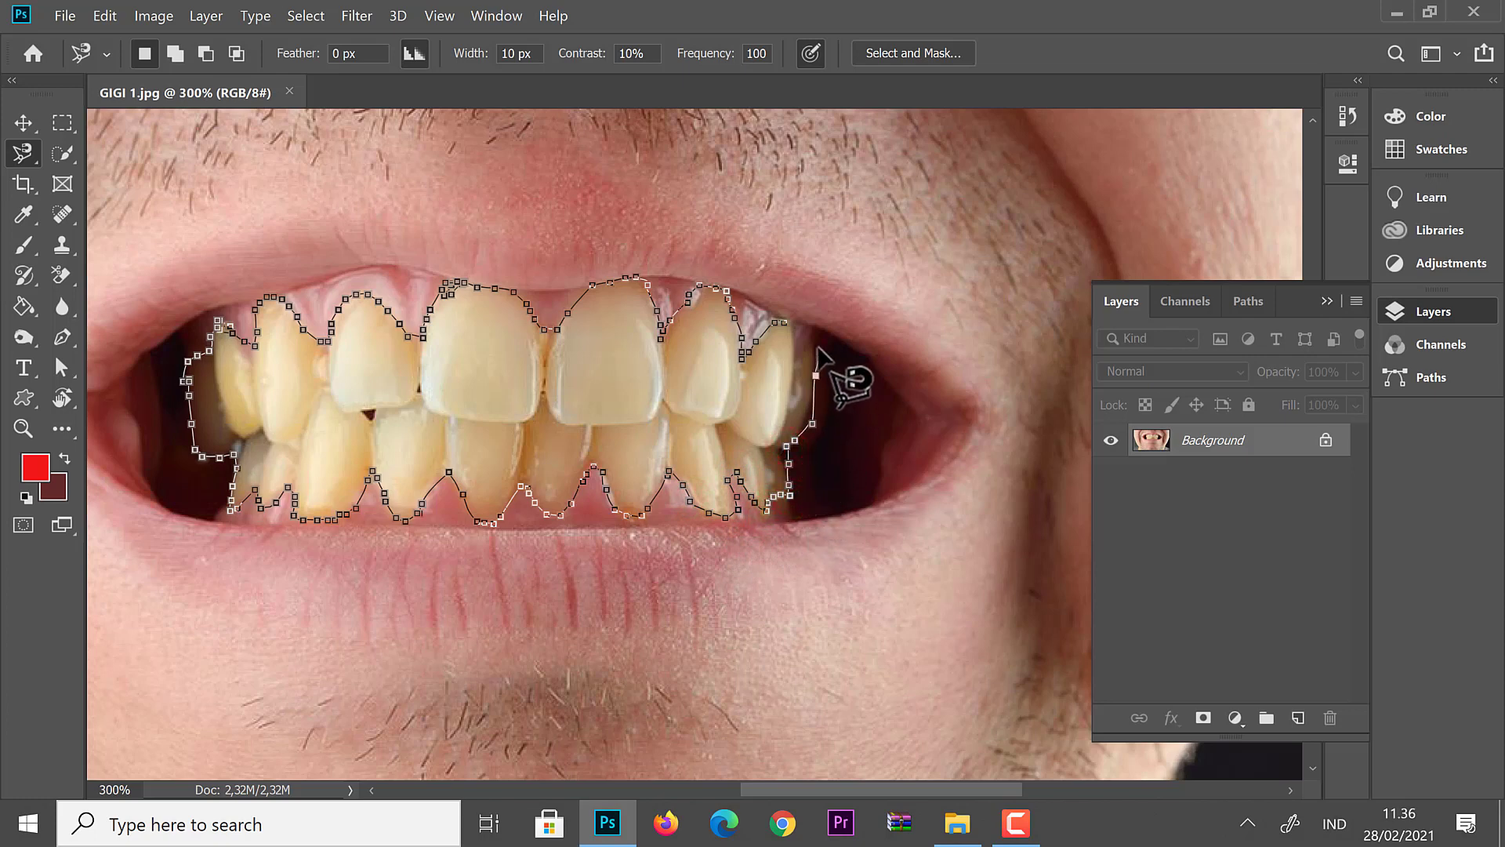
pyautogui.doubleClick(784, 325)
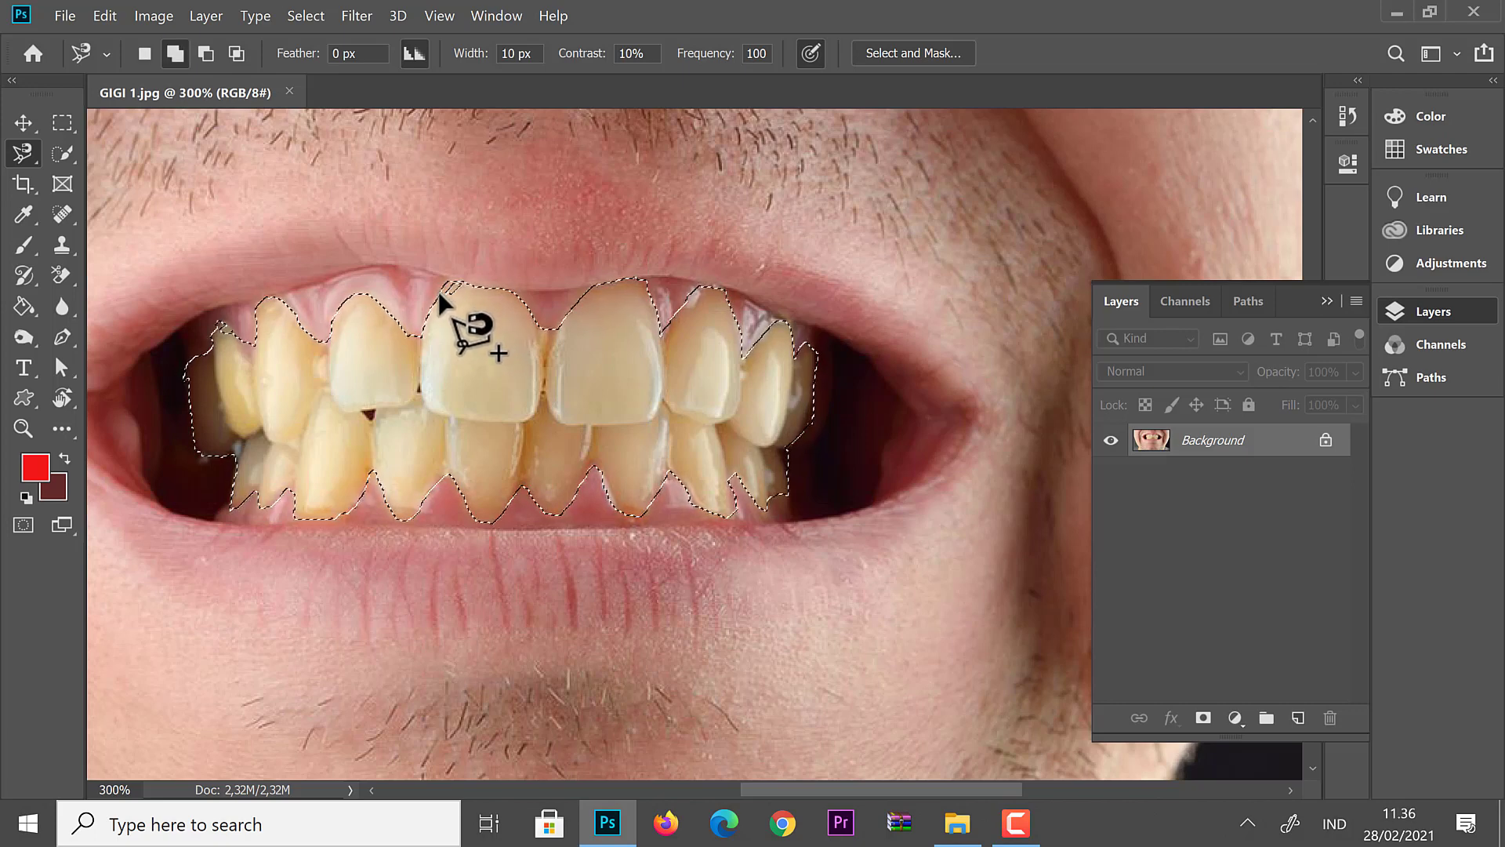
pyautogui.click(449, 303)
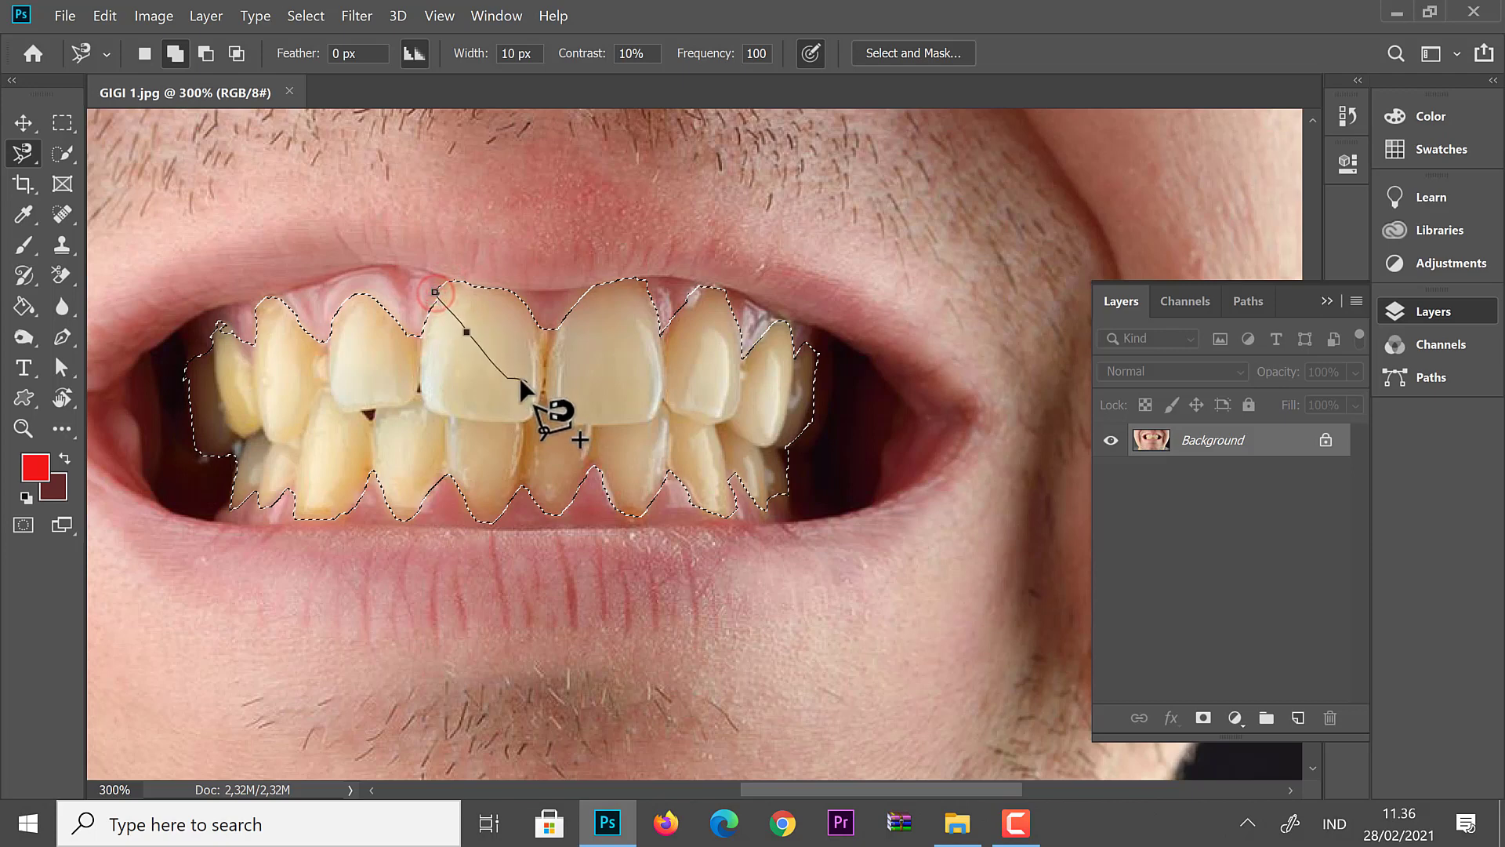
pyautogui.press('Escape')
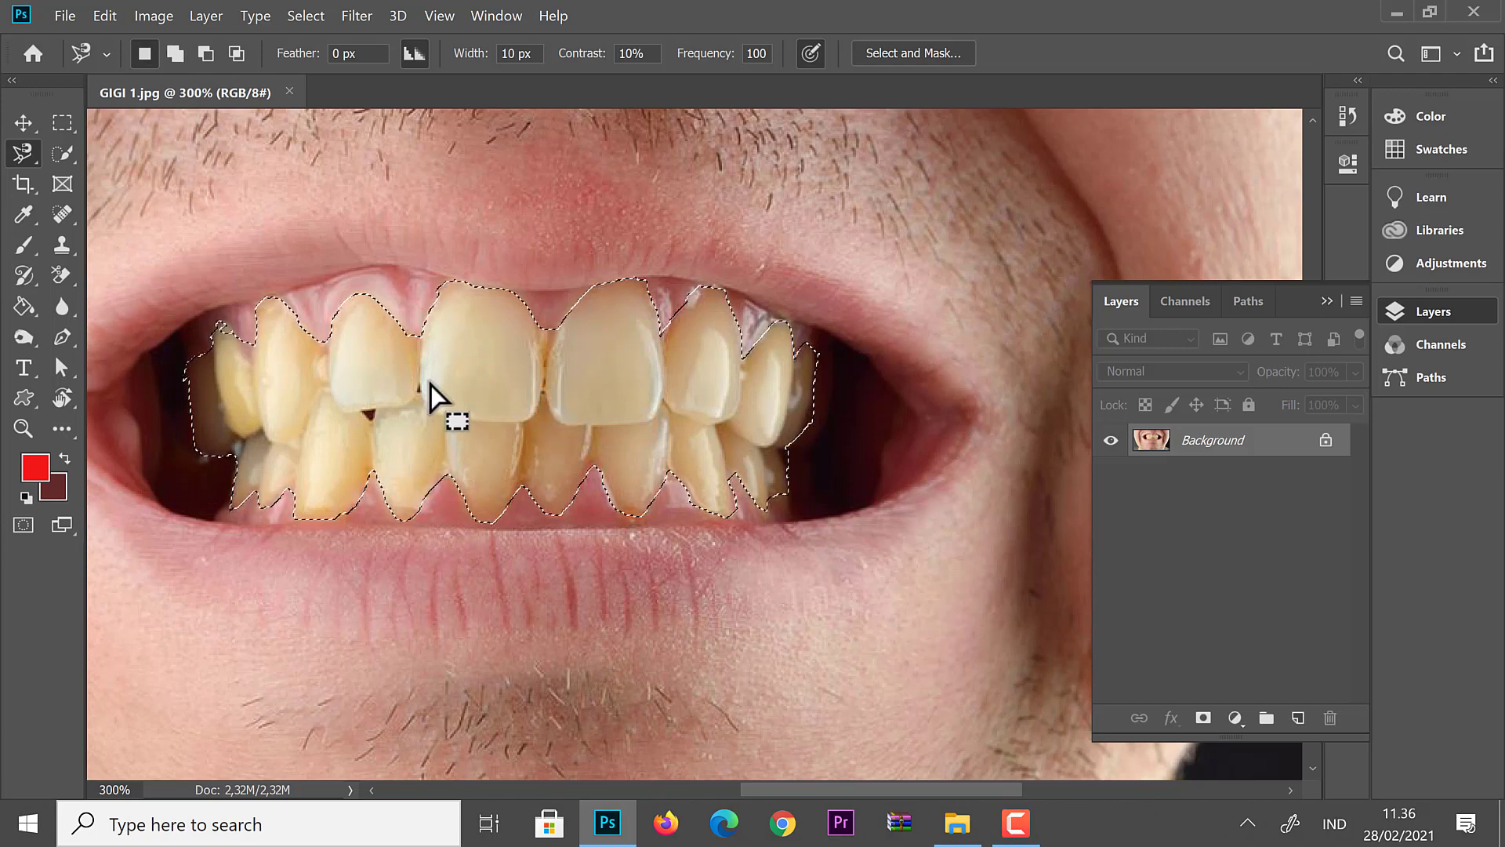
# Feather the teeth selection with a 5-pixel radius.
pyautogui.rightClick(486, 333)
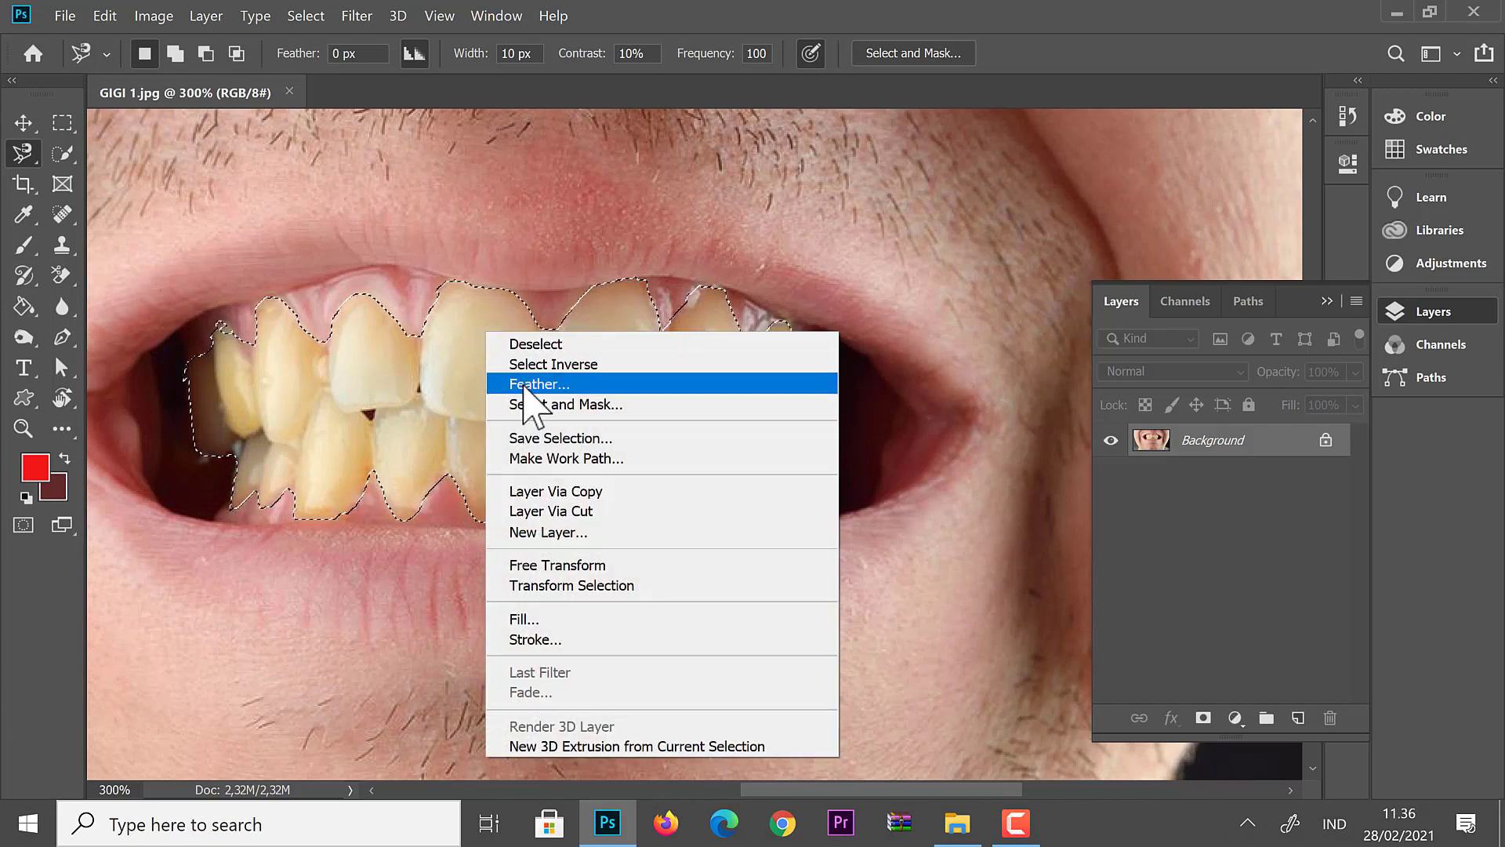
pyautogui.click(524, 385)
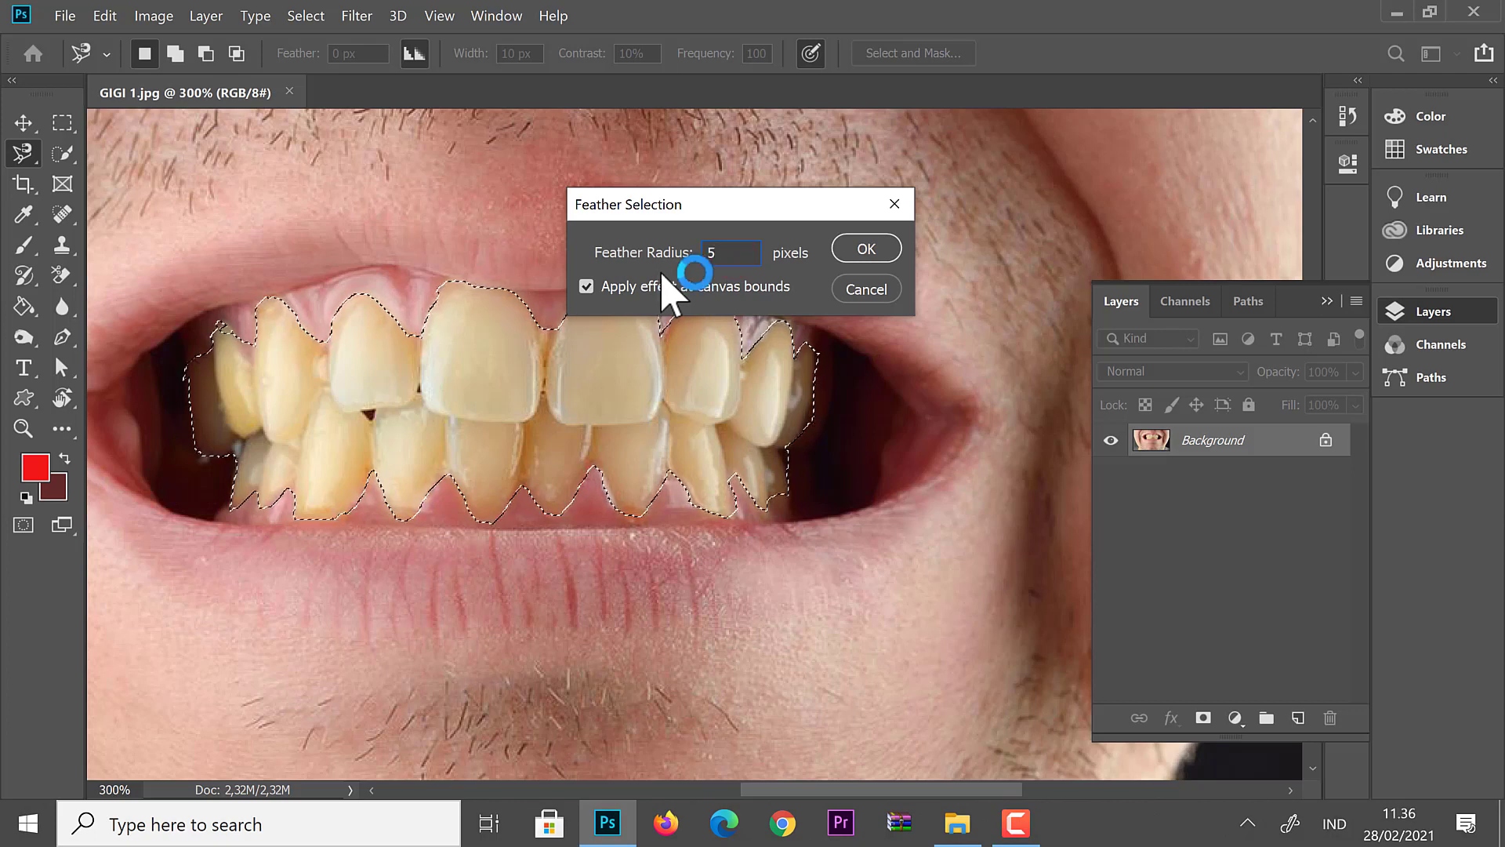
pyautogui.click(866, 247)
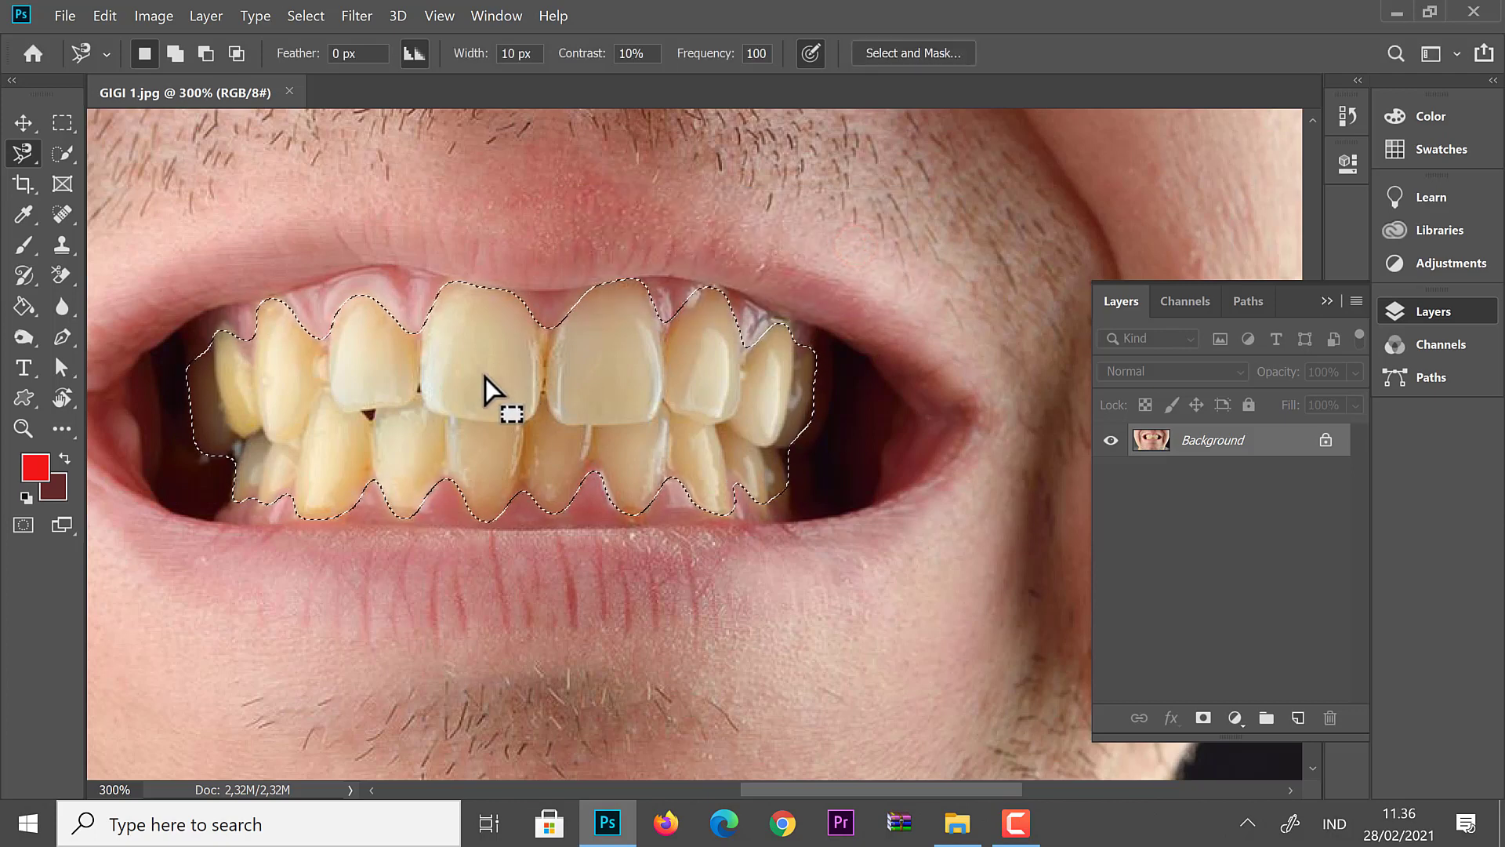
# Open Image > Adjustments > Hue/Saturation and move its dialog beside the teeth.
pyautogui.click(146, 16)
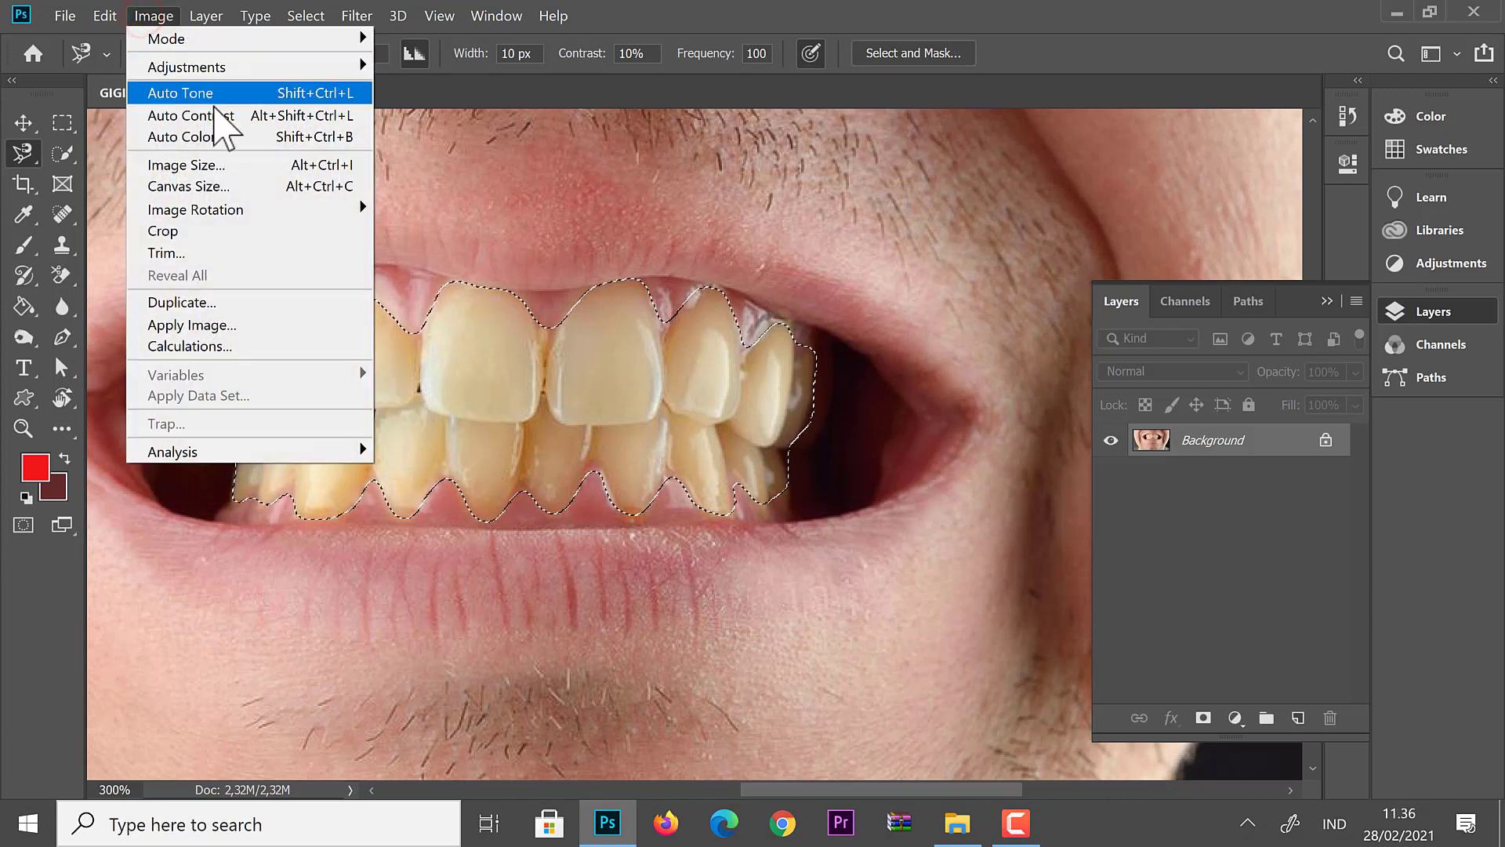
pyautogui.moveTo(186, 67)
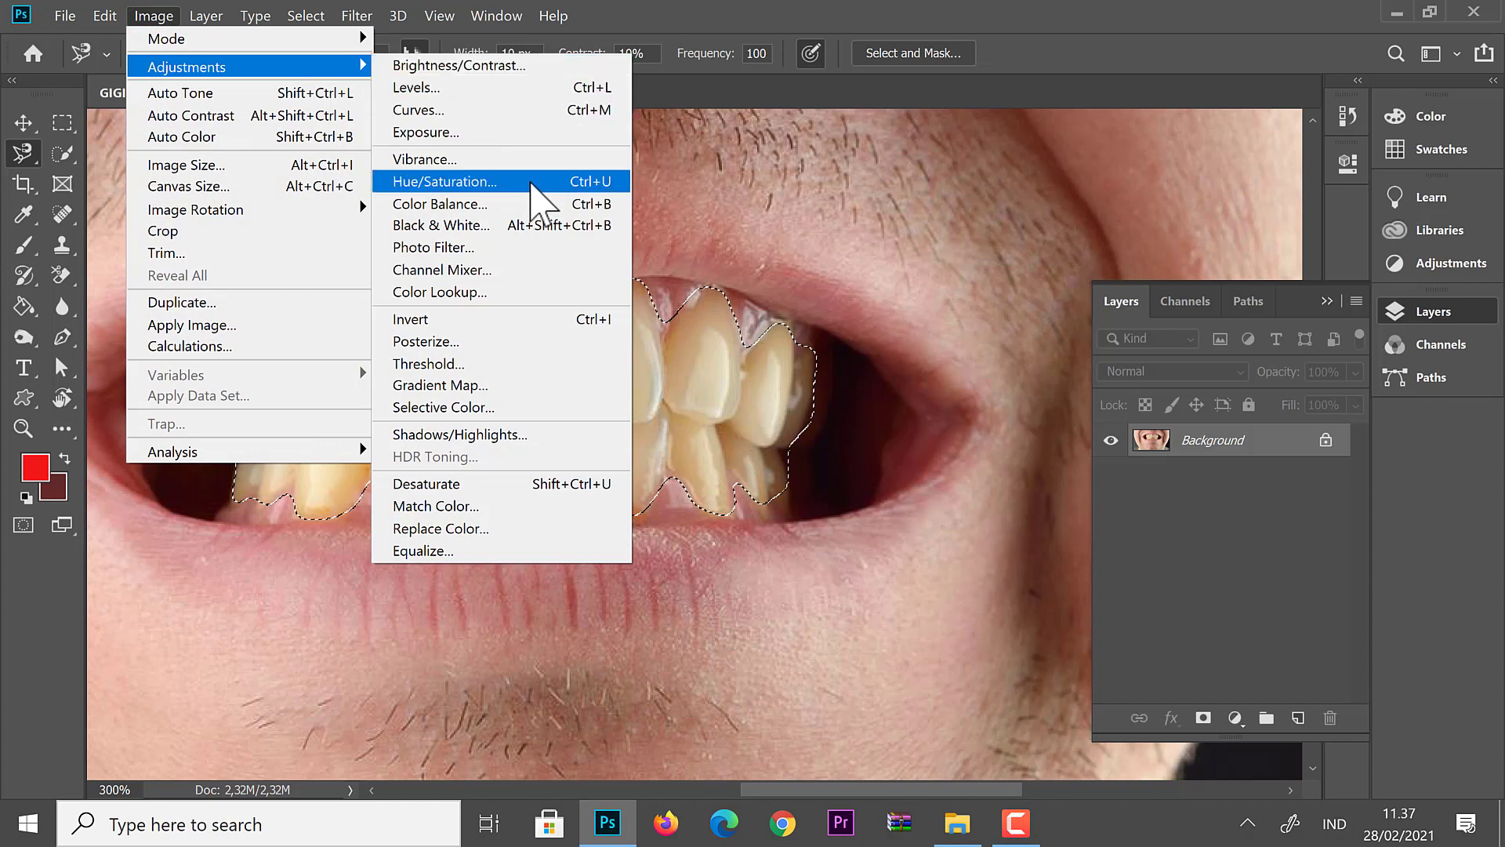
pyautogui.click(531, 181)
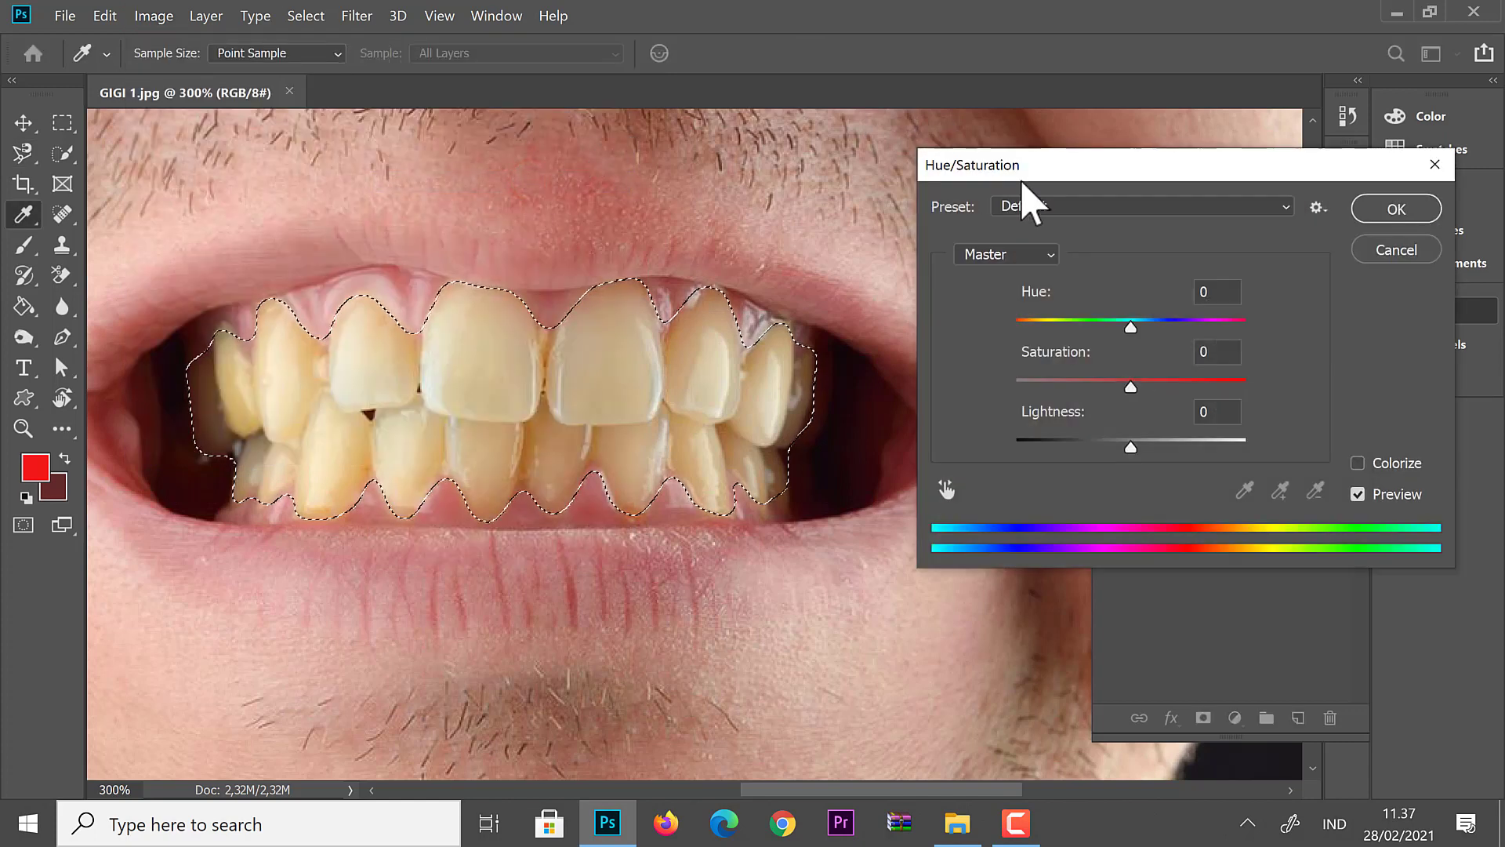
pyautogui.moveTo(1074, 167)
pyautogui.mouseDown()
pyautogui.moveTo(978, 158)
pyautogui.moveTo(1011, 163)
pyautogui.mouseUp()
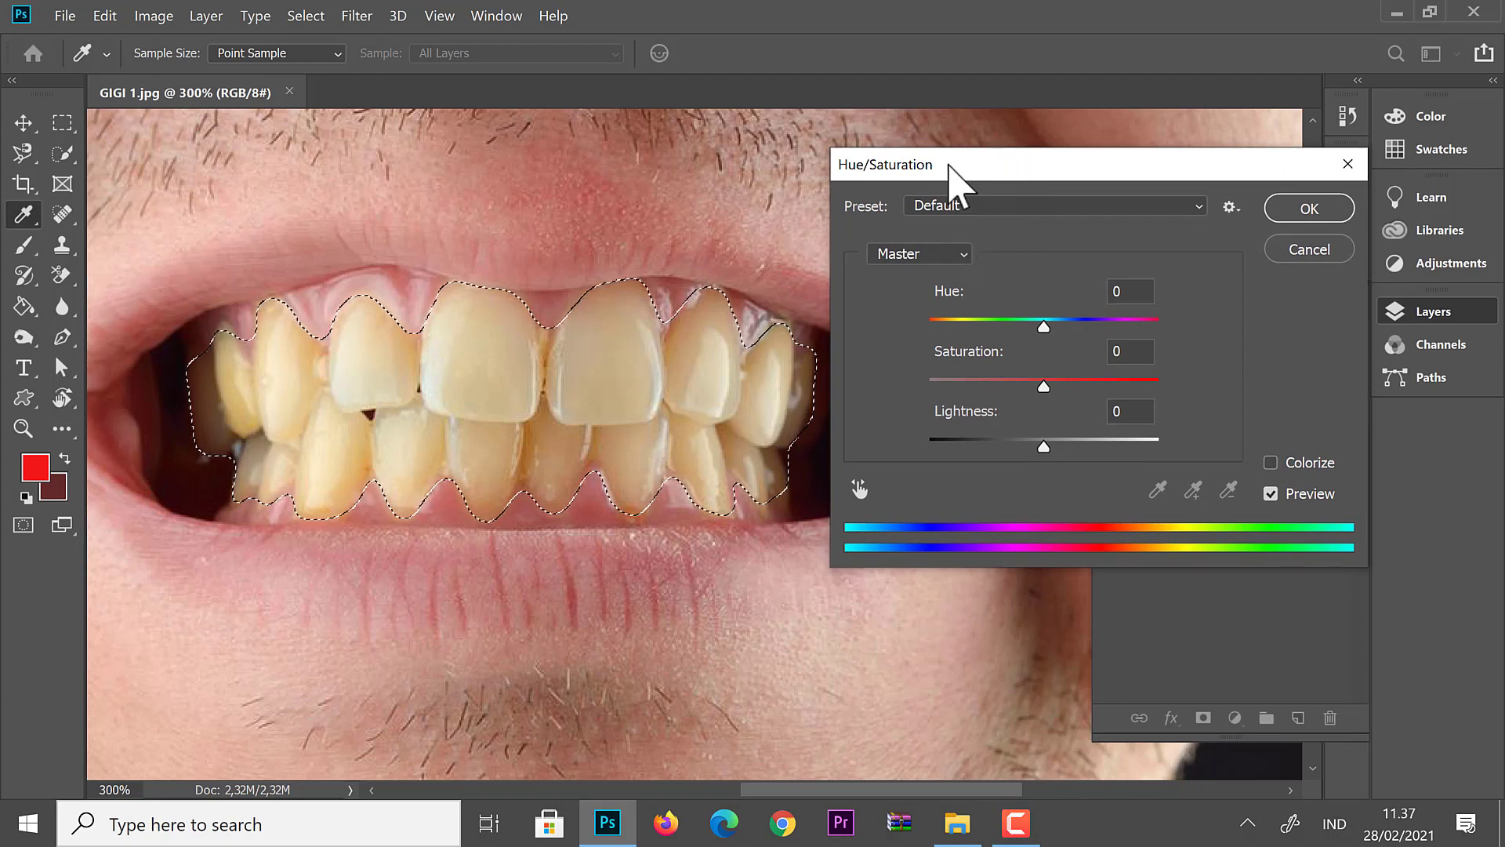
pyautogui.moveTo(953, 166); pyautogui.dragTo(958, 165)
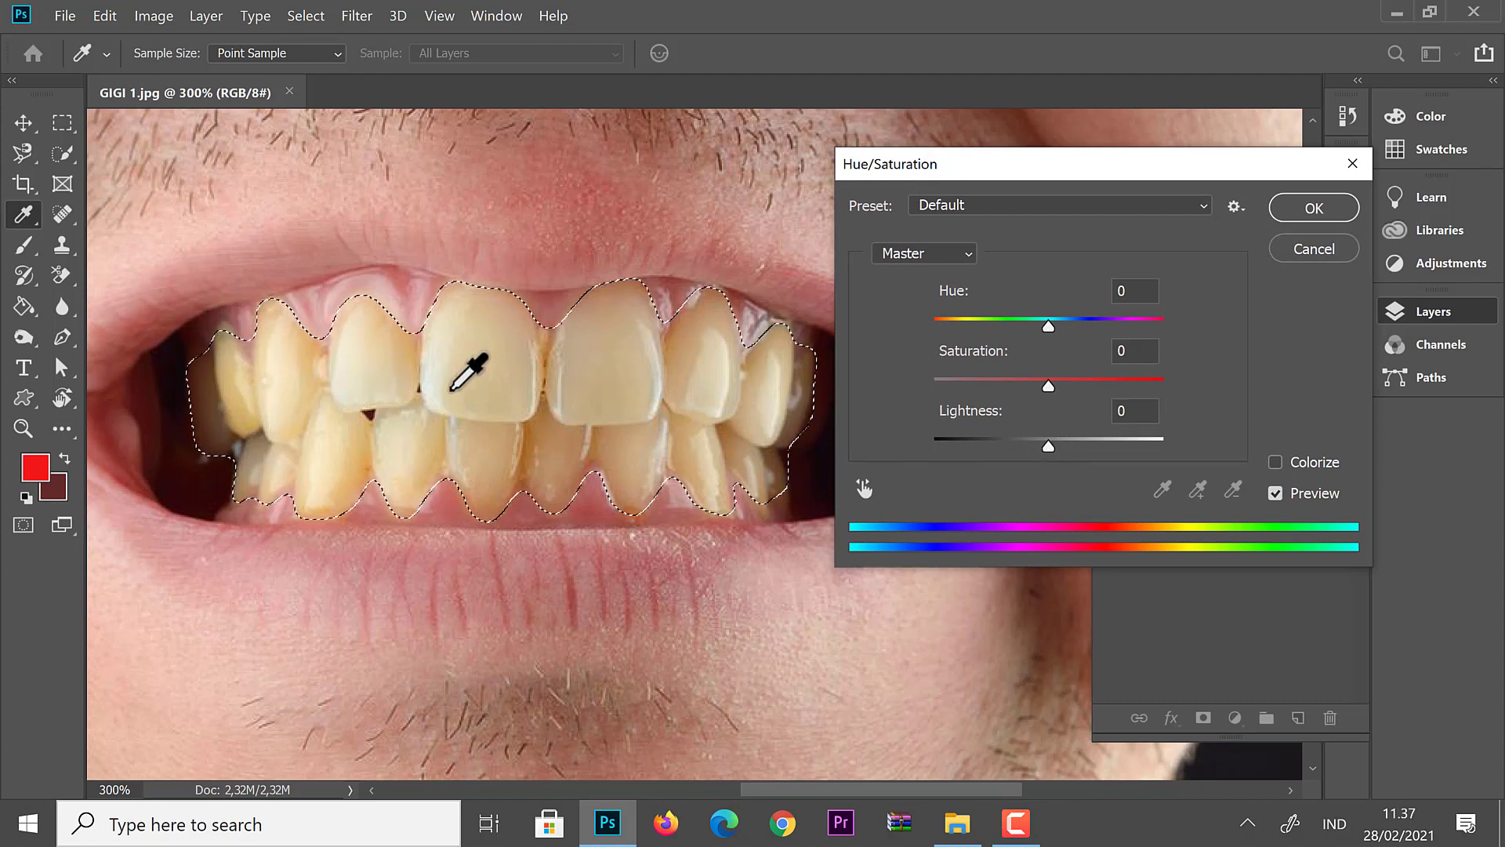
# Set Yellows Lightness to +100 and Reds Lightness to +30, then apply Hue/Saturation.
pyautogui.click(967, 258)
pyautogui.click(933, 315)
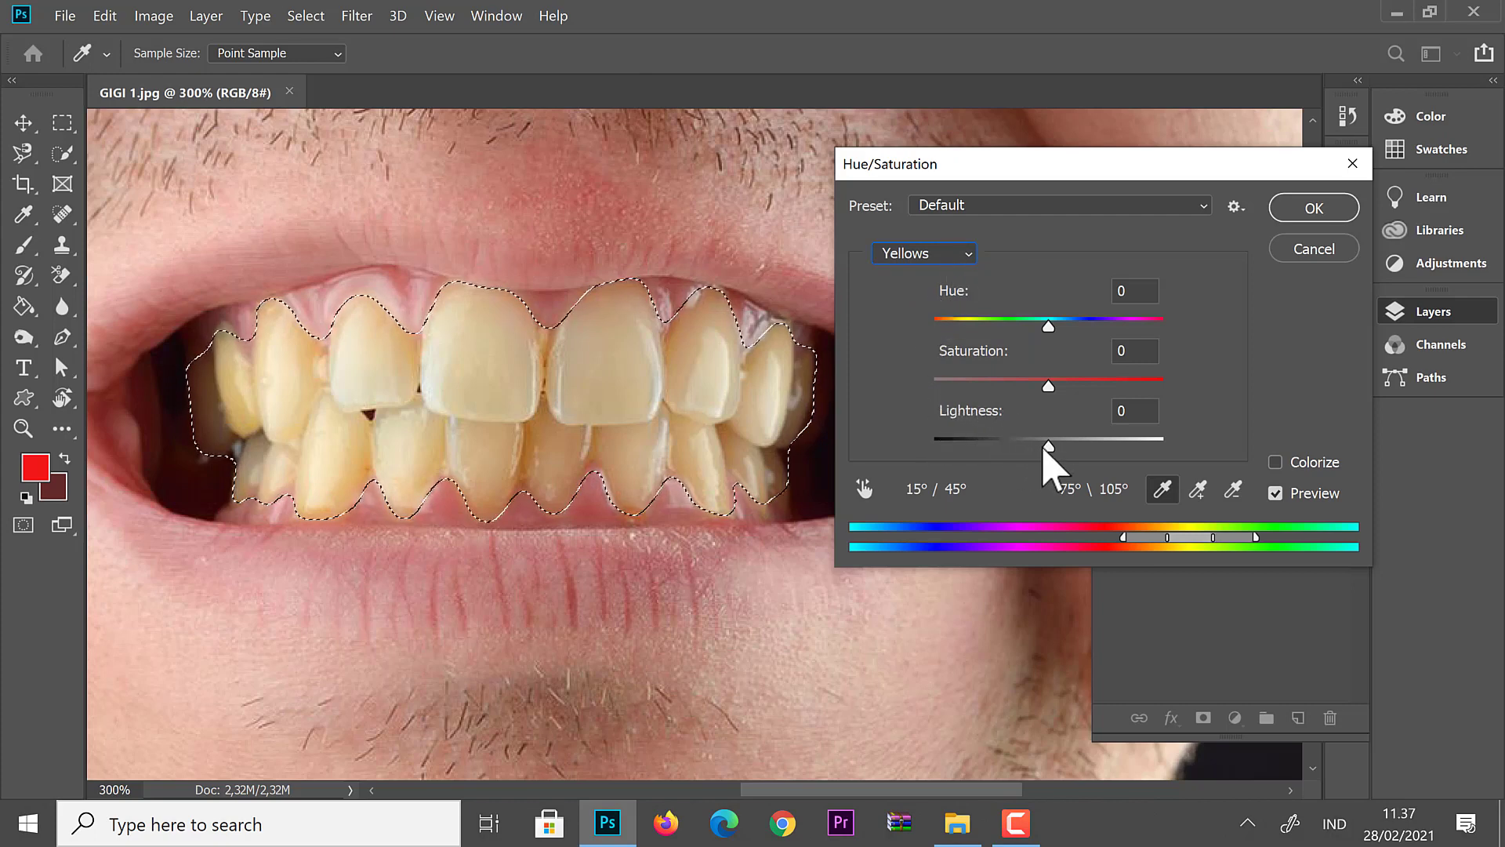
pyautogui.moveTo(1048, 447)
pyautogui.mouseDown()
pyautogui.moveTo(1080, 447)
pyautogui.moveTo(889, 494)
pyautogui.mouseUp()
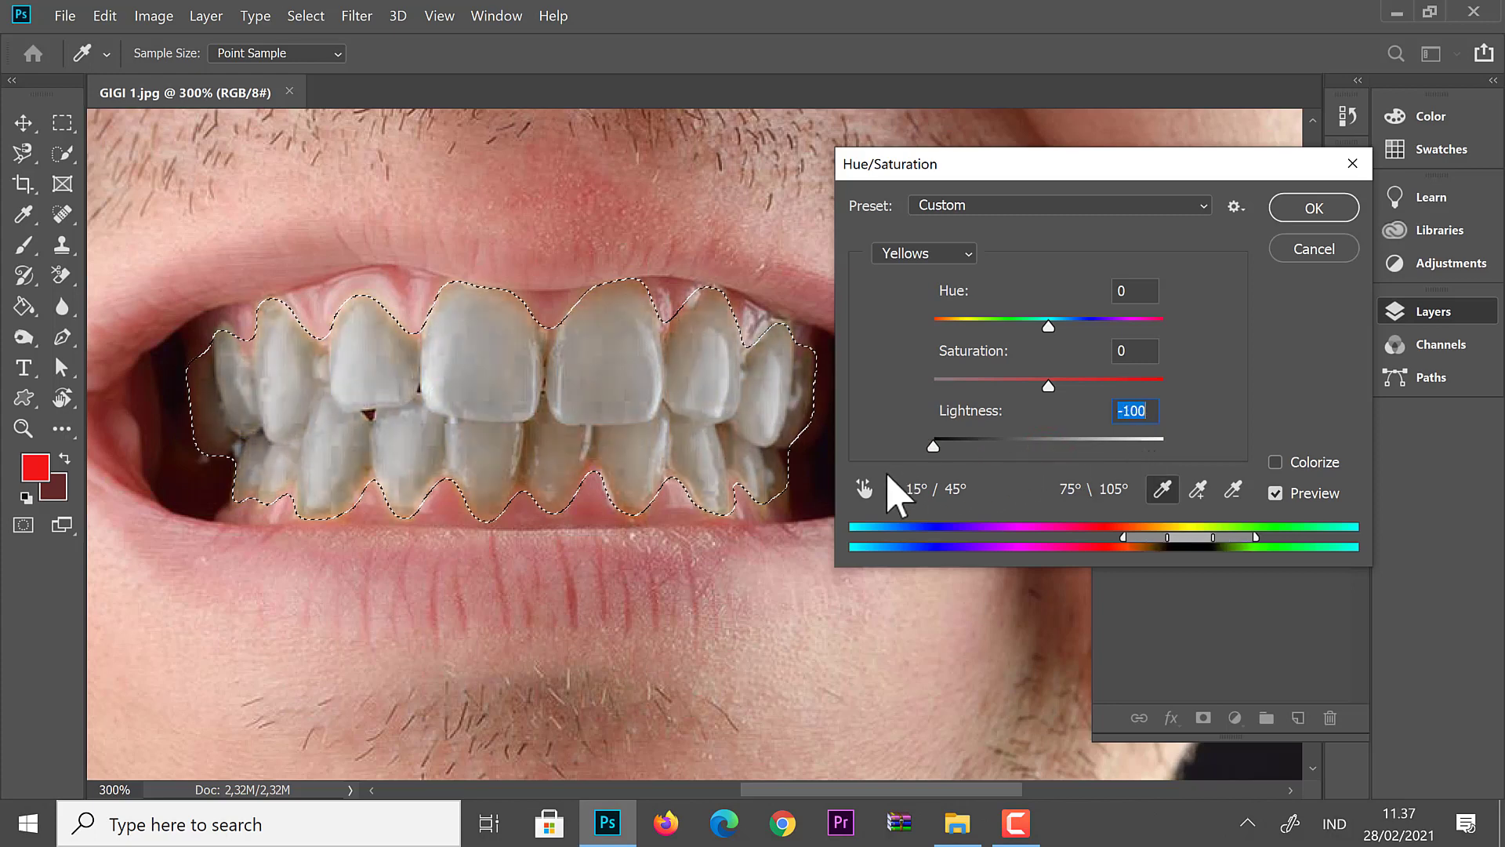
pyautogui.moveTo(1039, 446); pyautogui.dragTo(1148, 452)
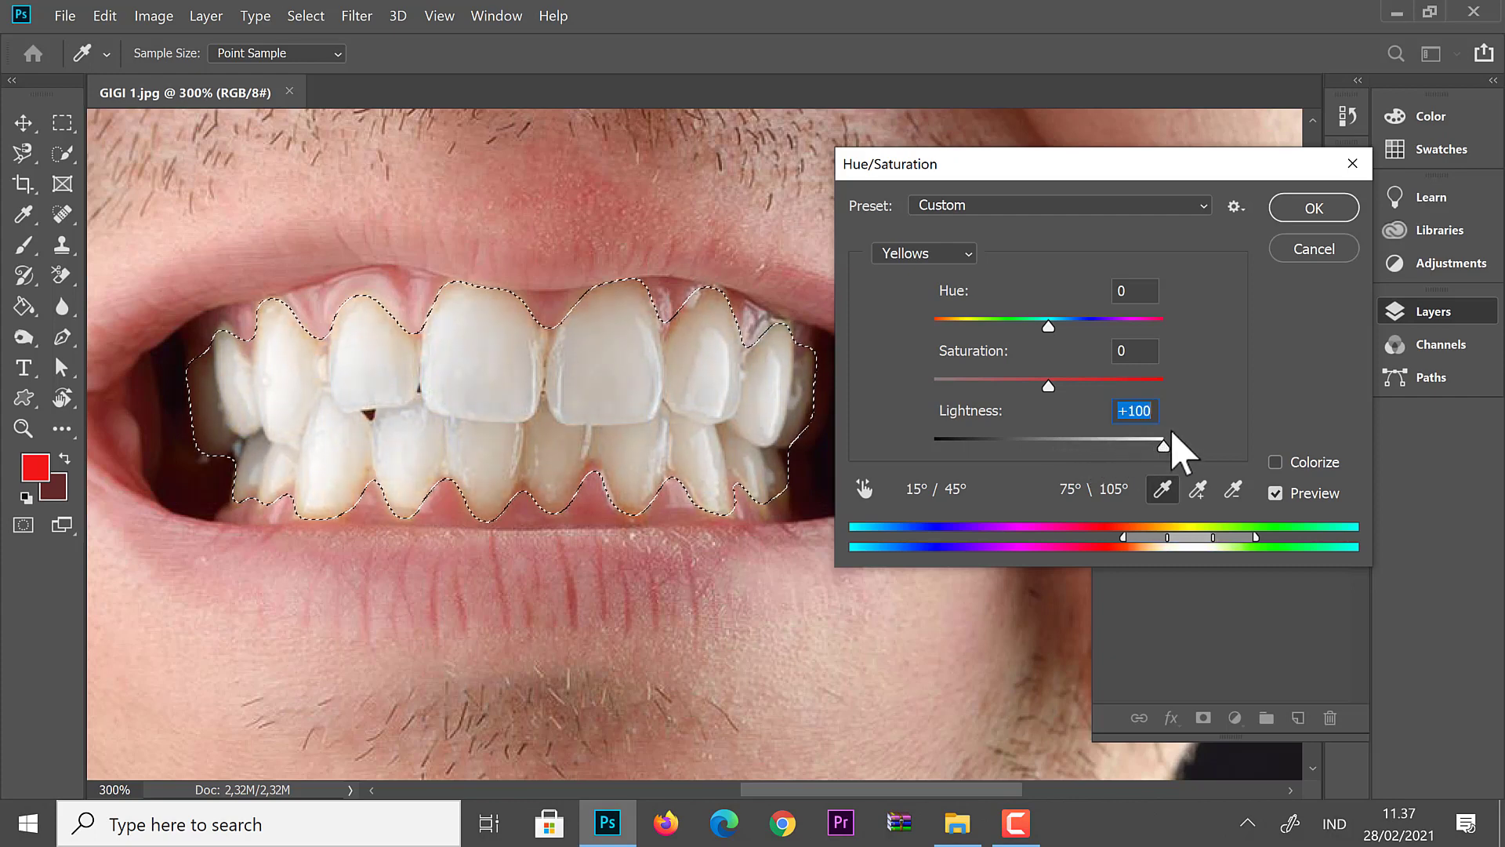
pyautogui.click(963, 252)
pyautogui.click(925, 299)
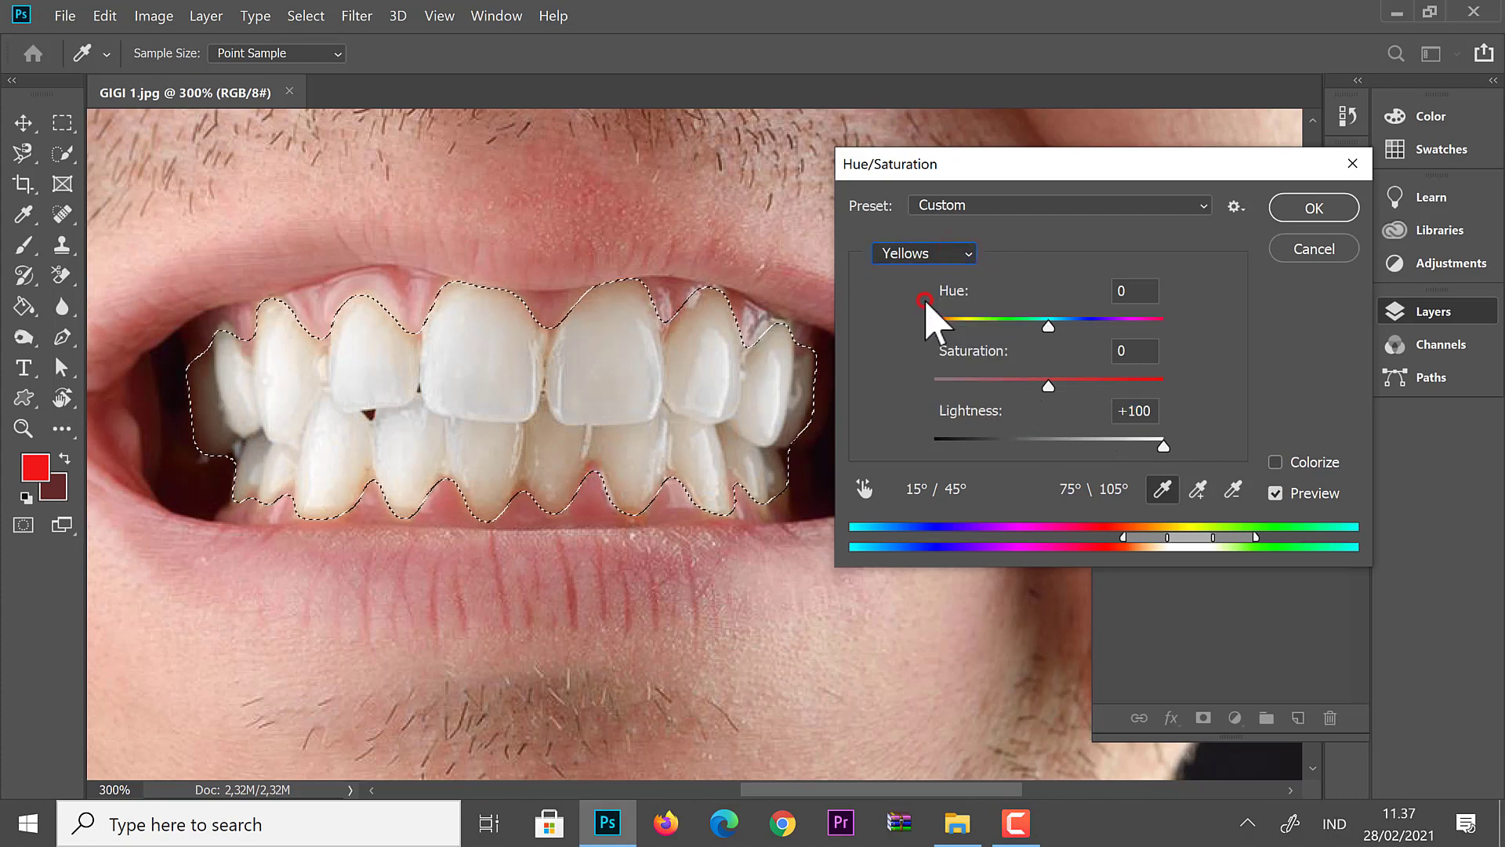
pyautogui.moveTo(1048, 445)
pyautogui.mouseDown()
pyautogui.moveTo(1099, 441)
pyautogui.moveTo(1083, 443)
pyautogui.mouseUp()
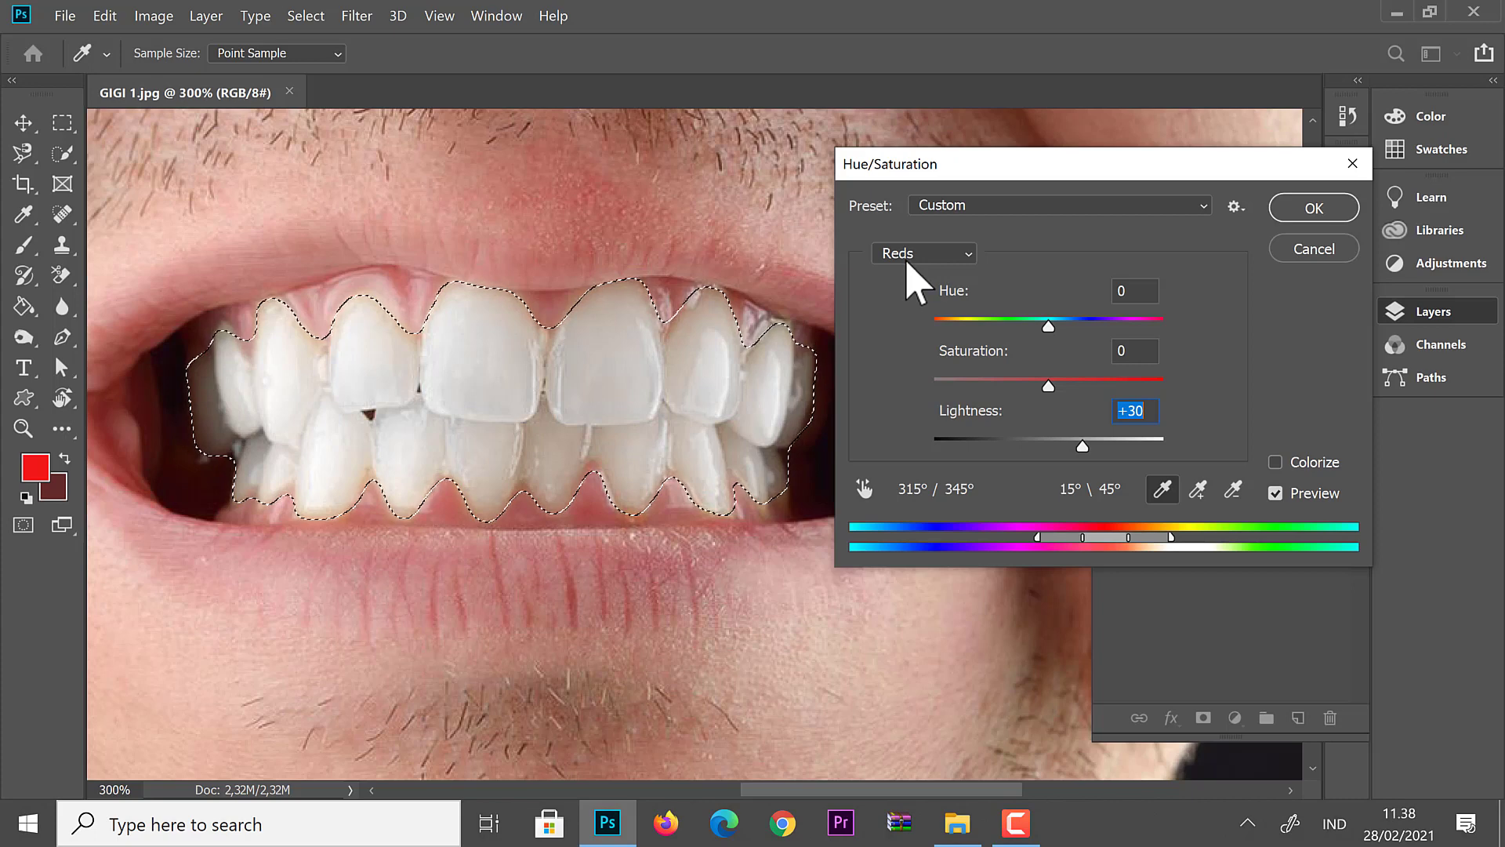
pyautogui.click(1312, 208)
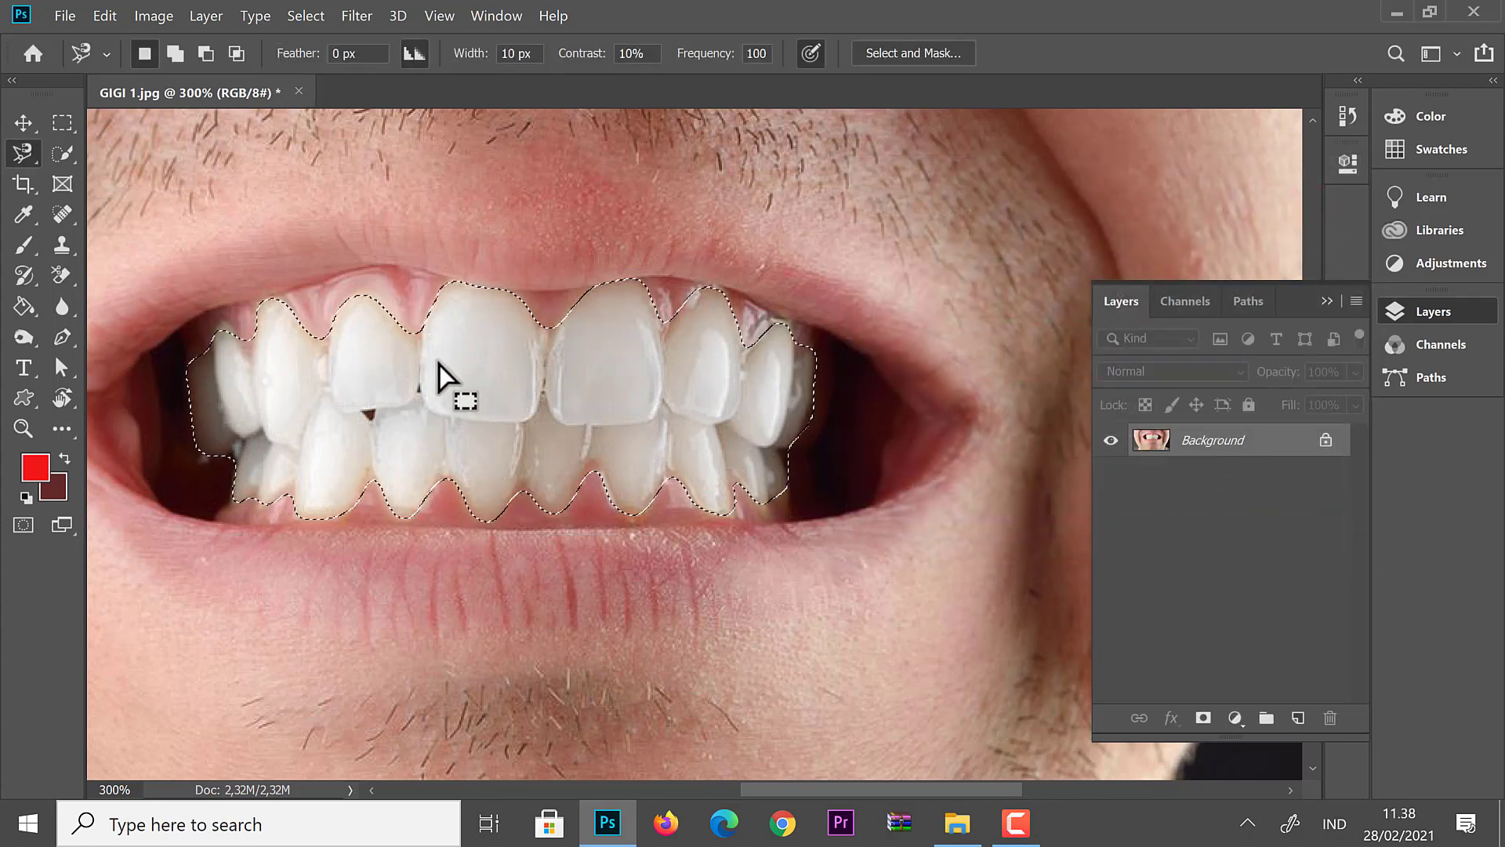
# Deselect, zoom out, and undo/redo to compare the whitened teeth with the original.
pyautogui.hotkey('ctrl', 'd')
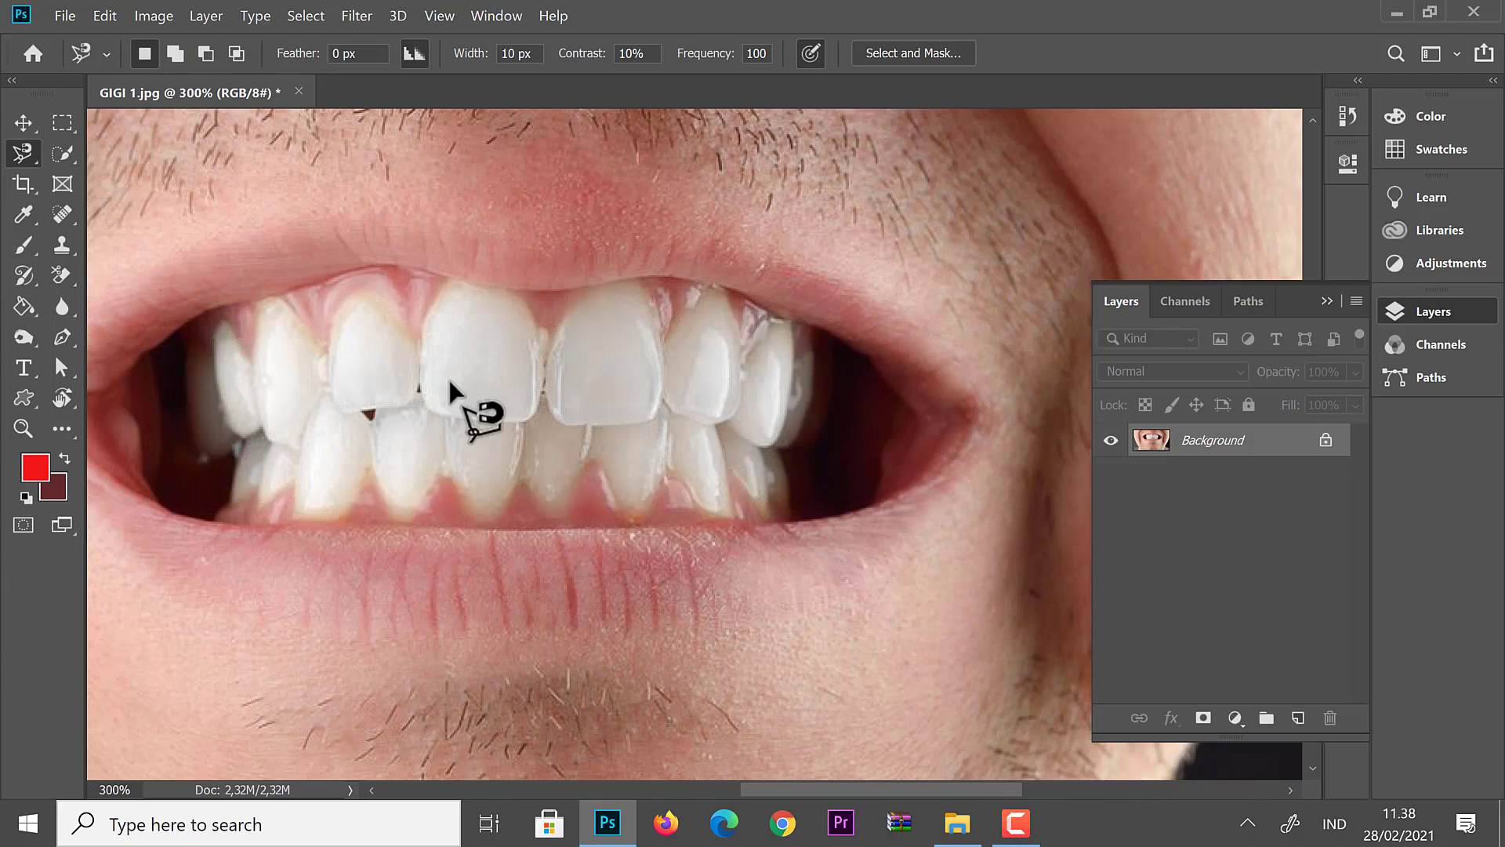
pyautogui.hotkey('ctrl', '-')
pyautogui.hotkey('ctrl', '-')
pyautogui.hotkey('ctrl', '-')
pyautogui.hotkey('ctrl', '-')
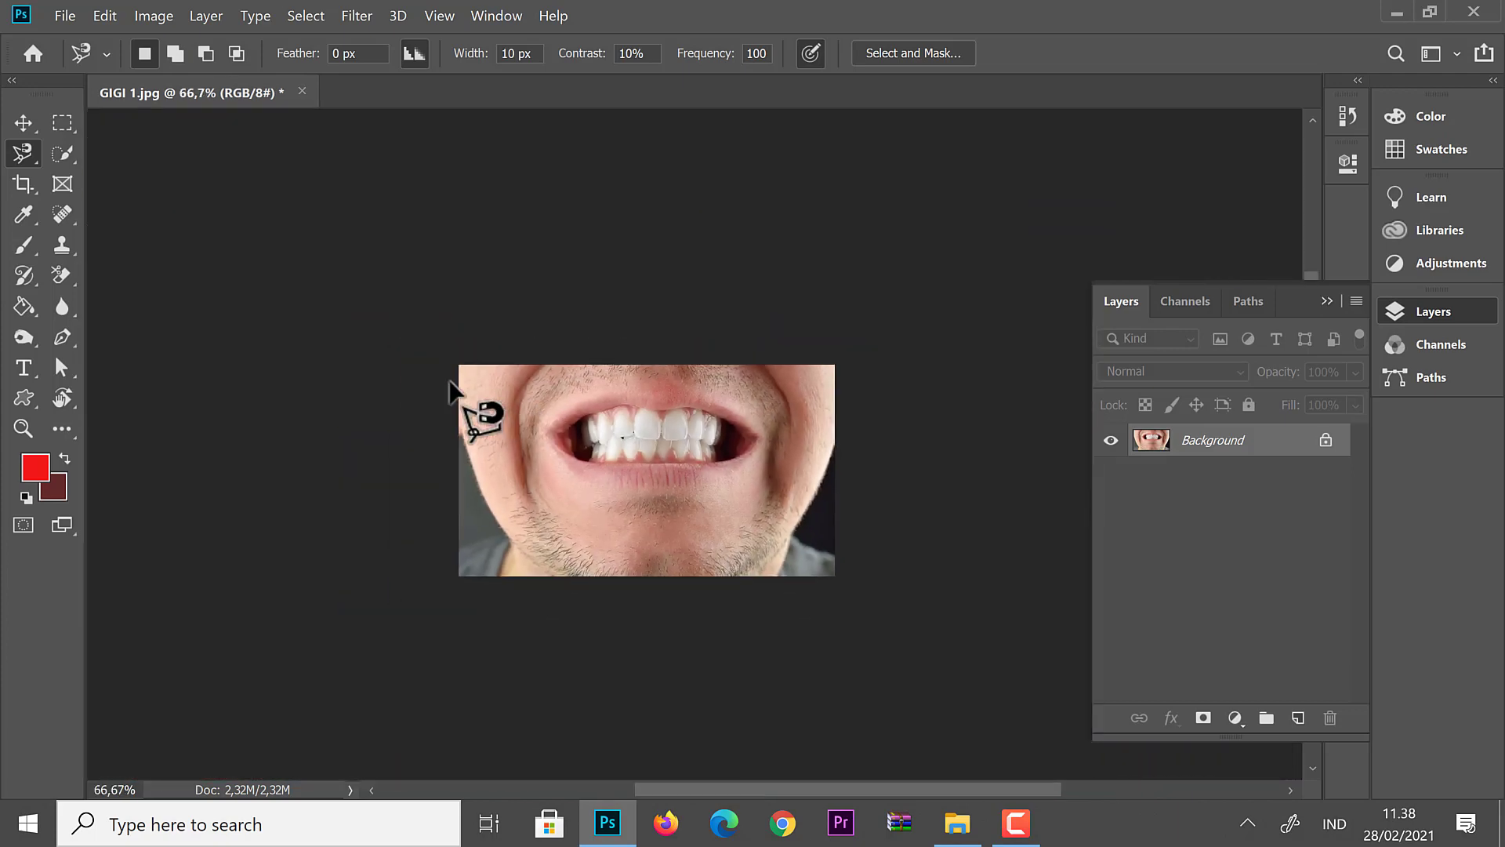
pyautogui.hotkey('ctrl', '+')
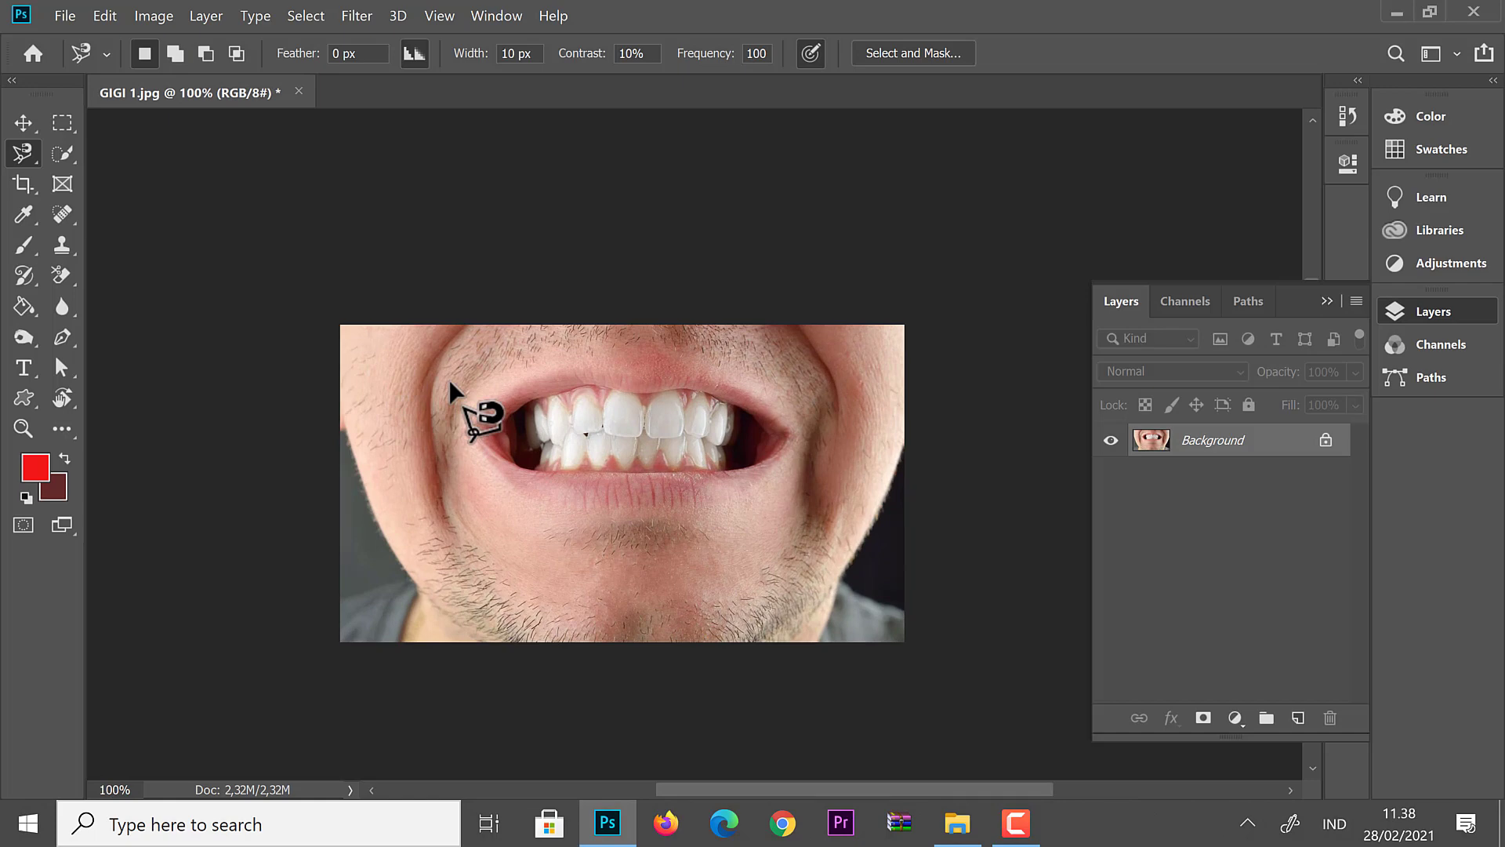
pyautogui.hotkey('ctrl', 'z')
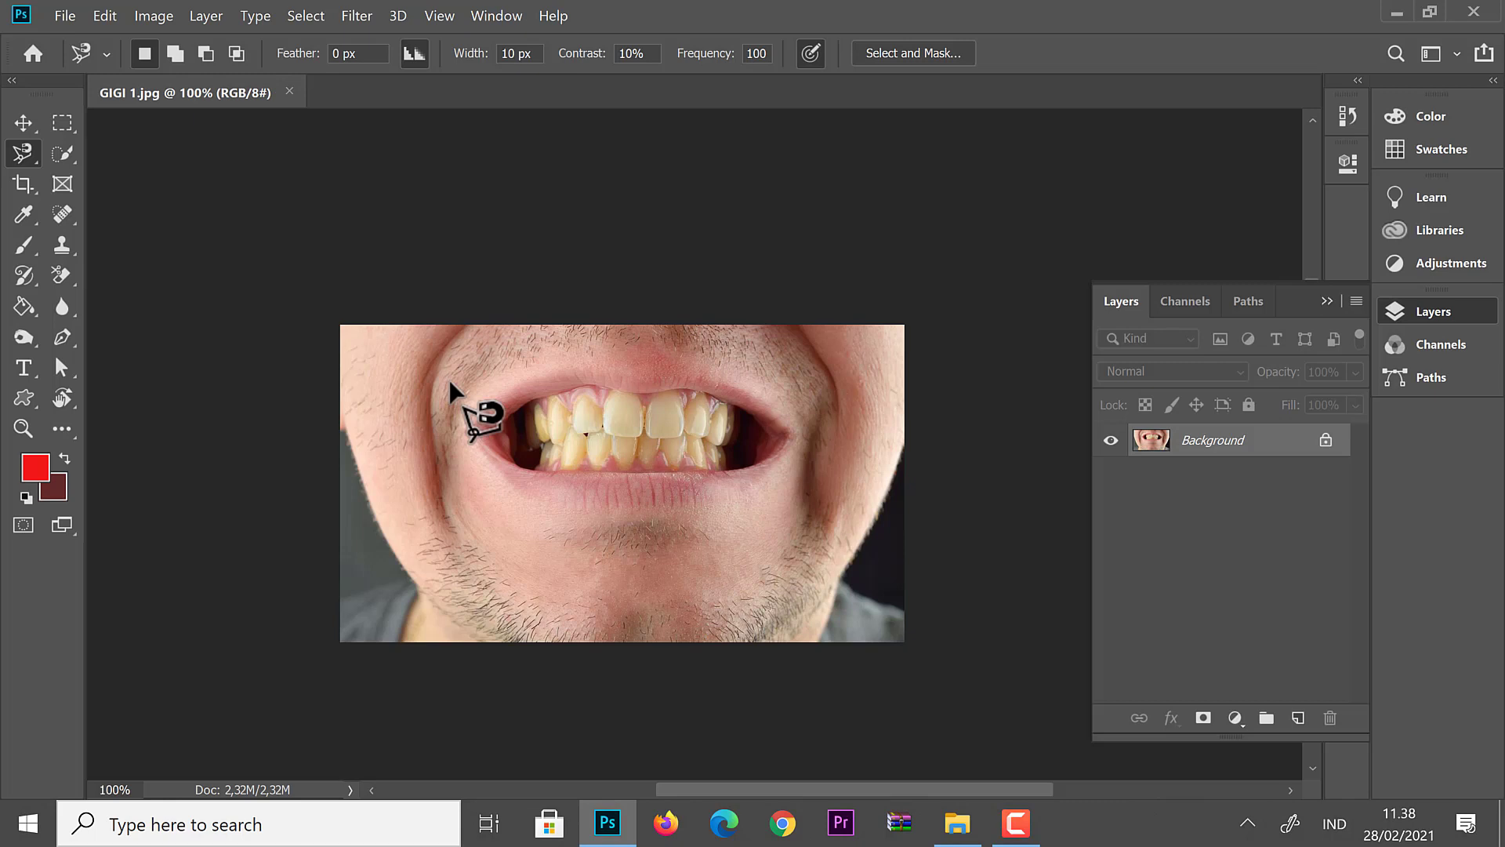
pyautogui.hotkey('ctrl', 'shift', 'z')
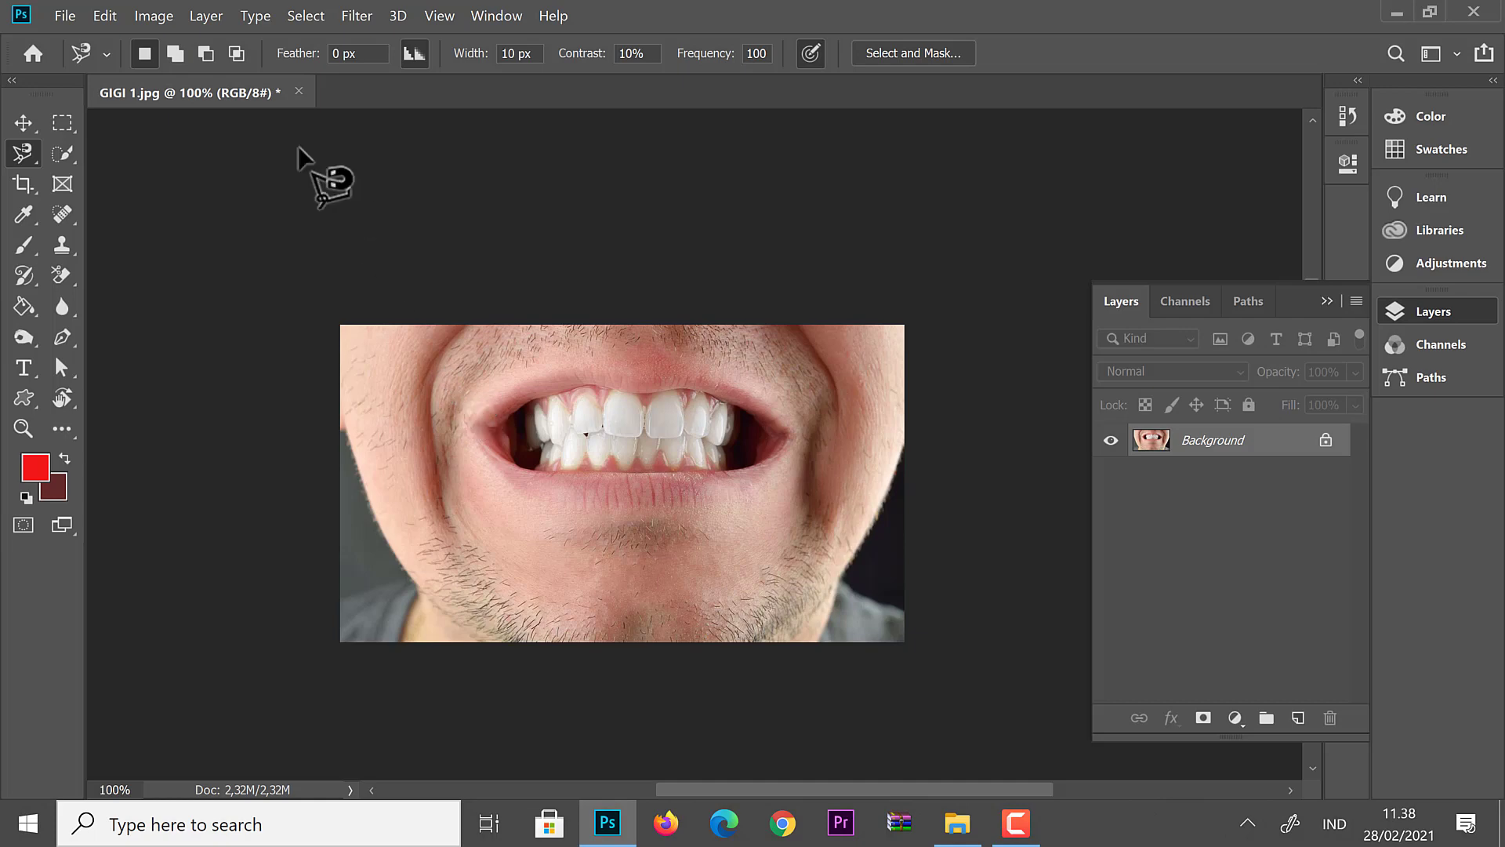
pyautogui.click(65, 15)
# Open GIGI 2.jpg from the GIGI KUNING folder.
pyautogui.click(73, 60)
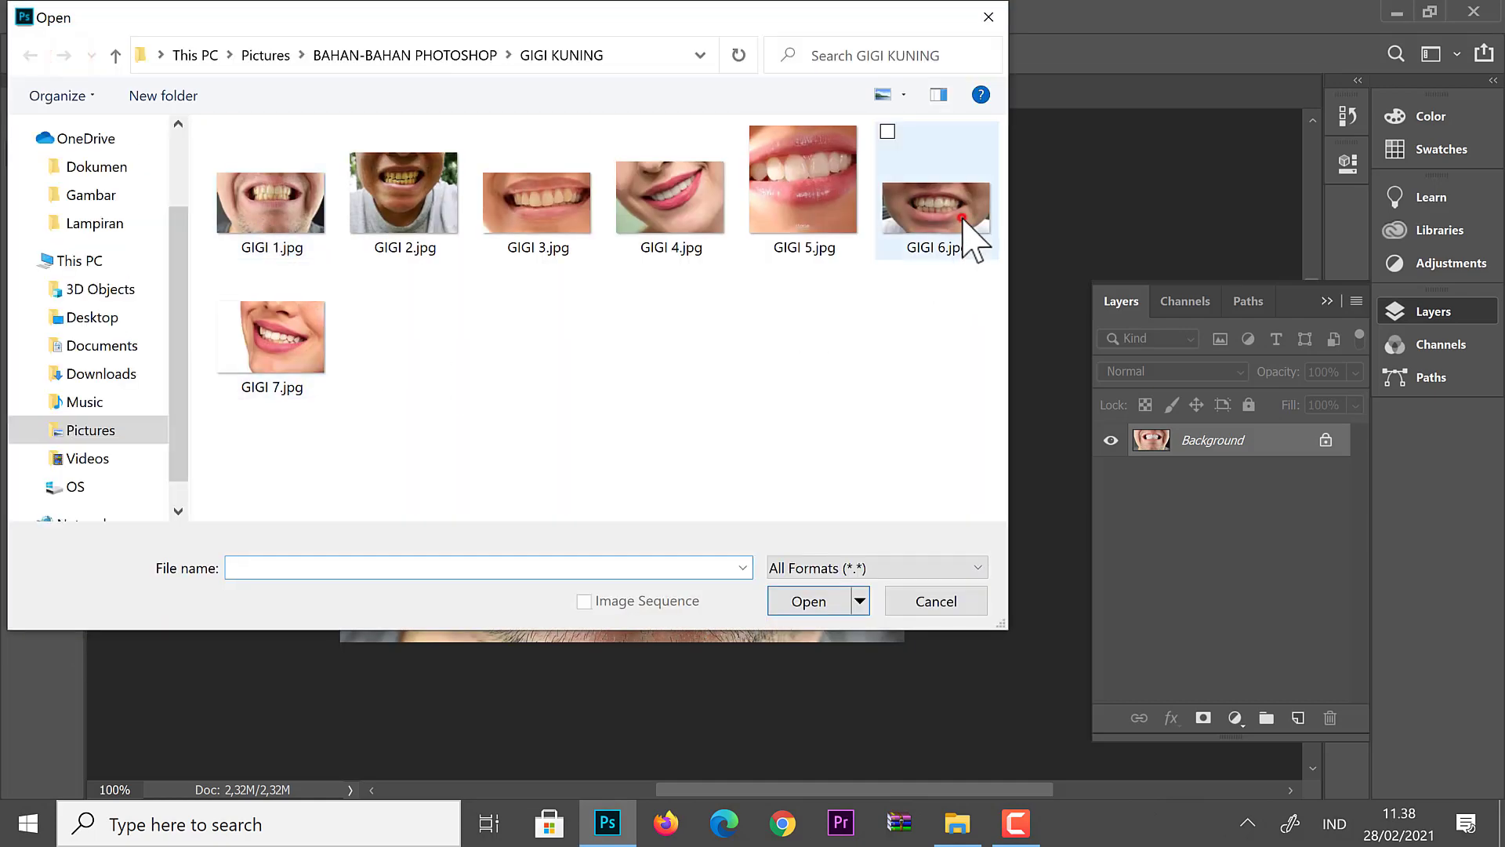
pyautogui.click(964, 239)
pyautogui.doubleClick(431, 203)
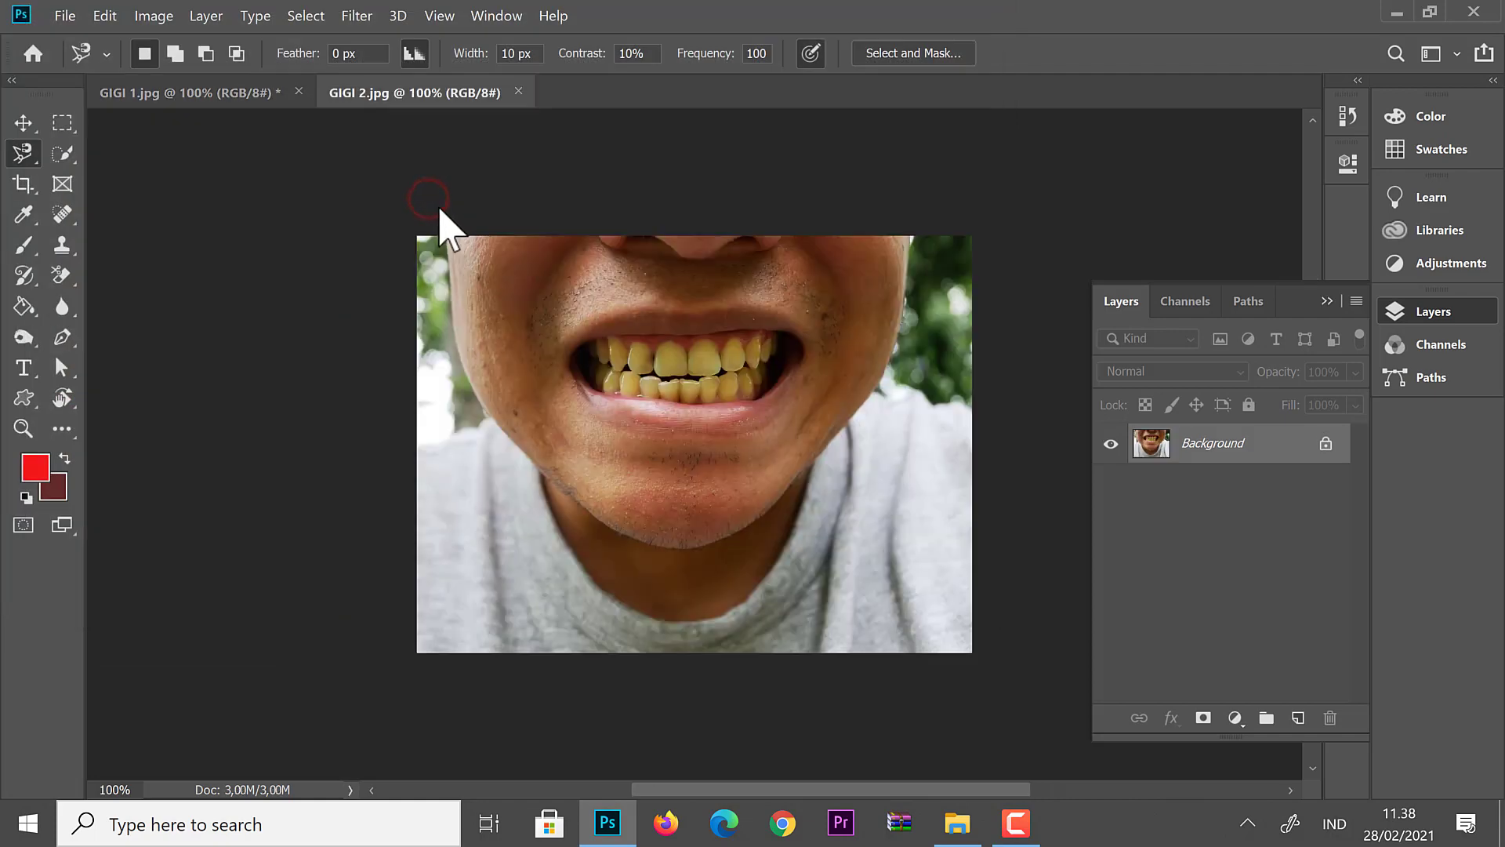
# Zoom to 300% centred on the teeth and switch to the Magnetic Lasso.
pyautogui.hotkey('ctrl', '+')
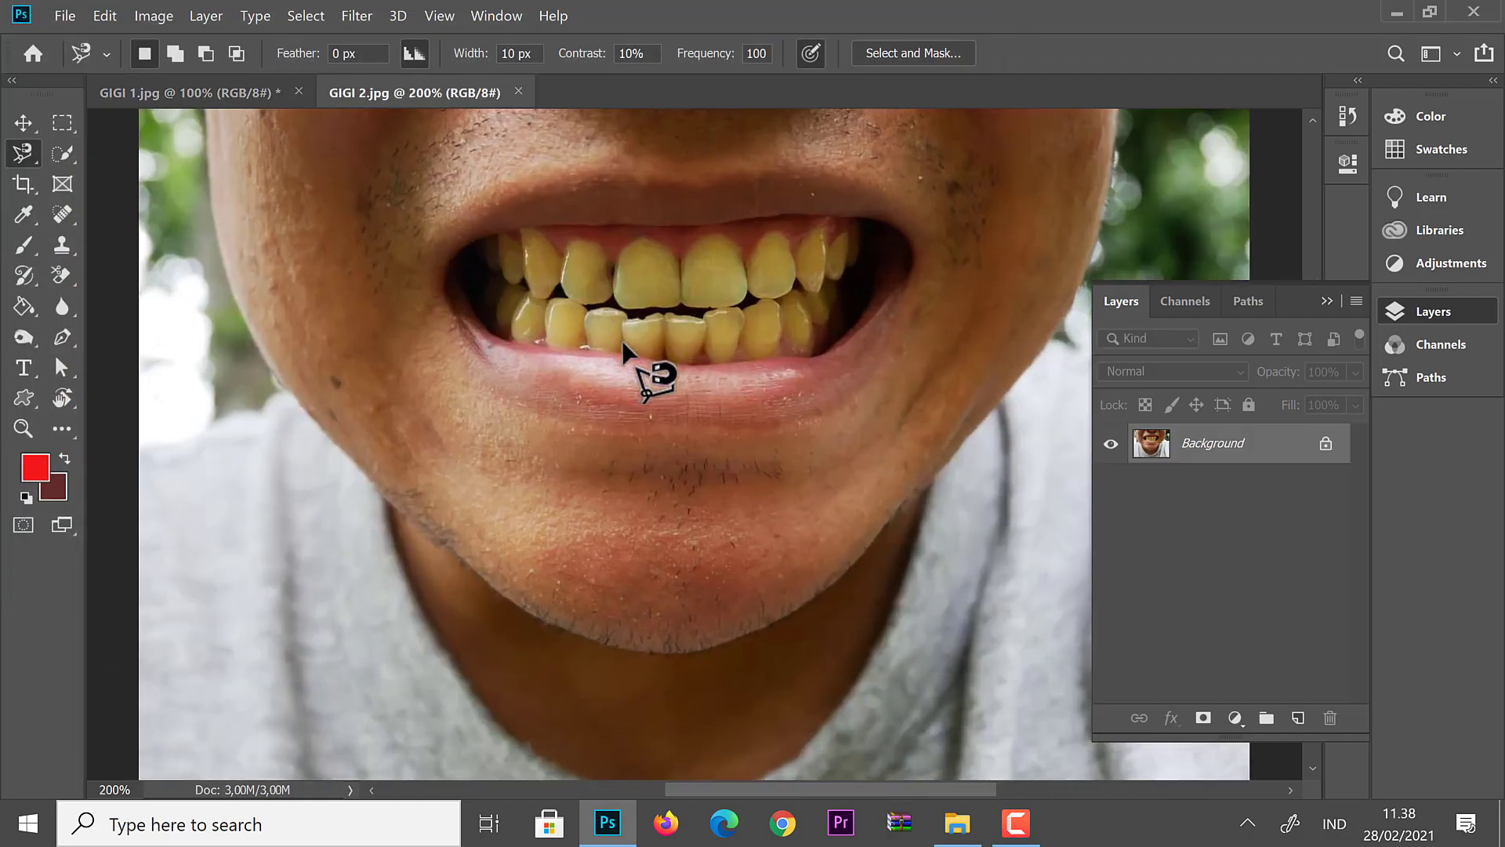
pyautogui.moveTo(644, 267); pyautogui.dragTo(458, 329)
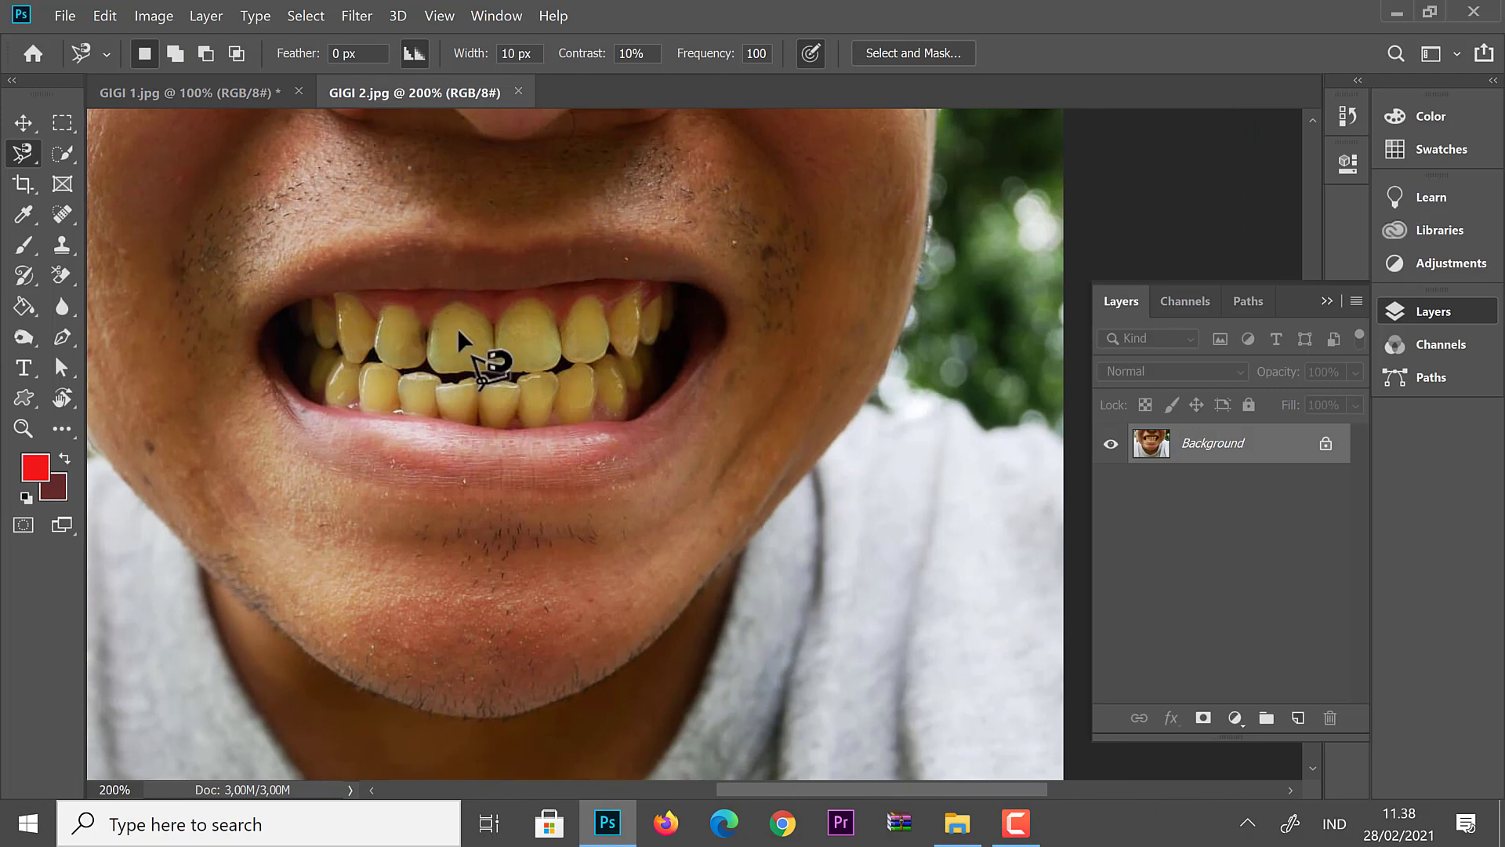
pyautogui.hotkey('ctrl', '+')
pyautogui.moveTo(425, 332); pyautogui.dragTo(504, 360)
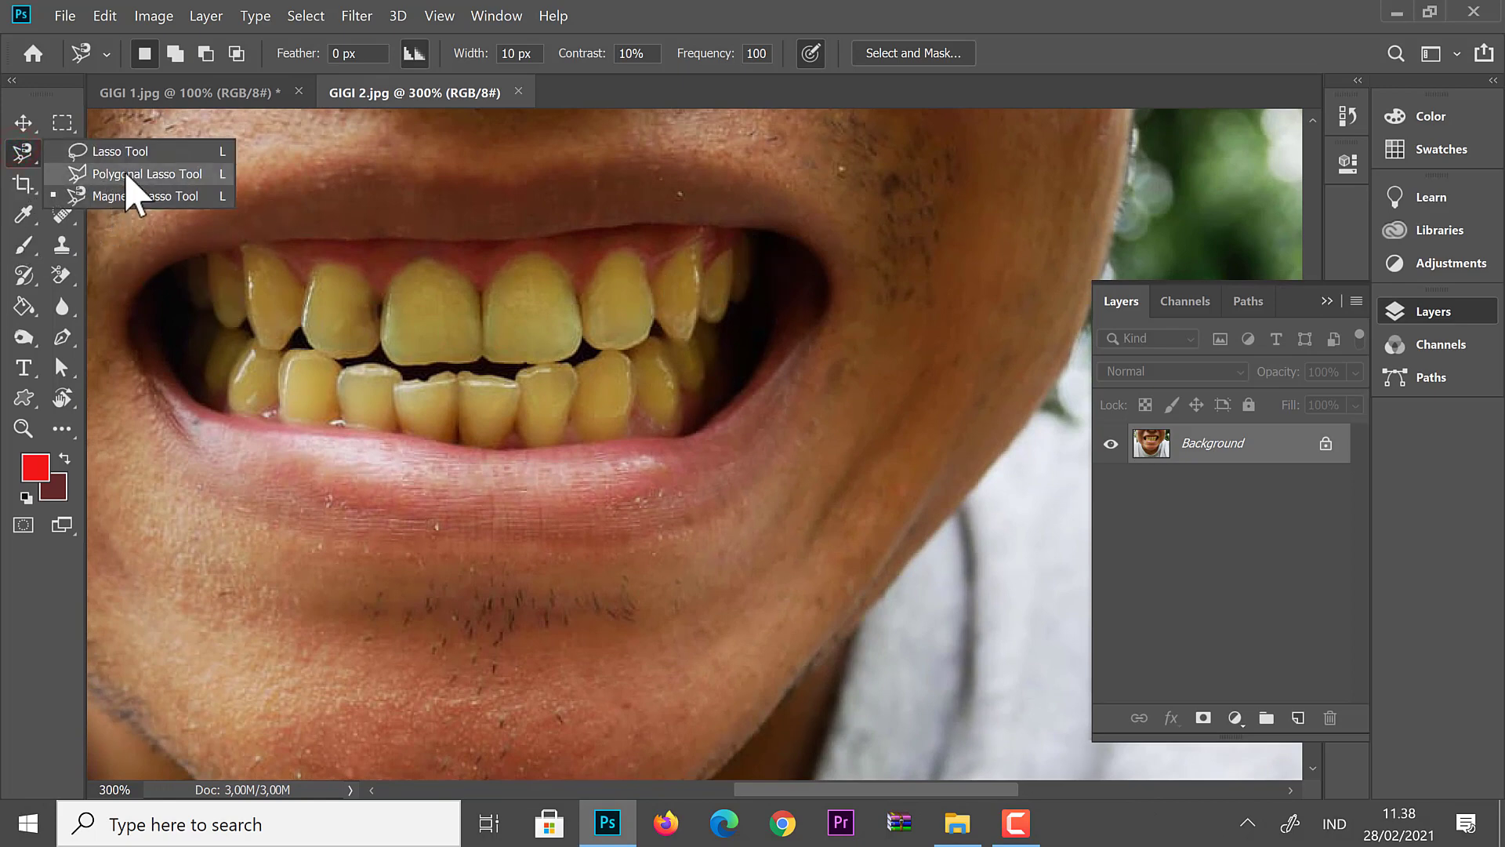
pyautogui.moveTo(27, 157); pyautogui.dragTo(134, 198)
# Trace a Magnetic Lasso outline from the upper gumline down the left corner and under the lower teeth.
pyautogui.click(726, 246)
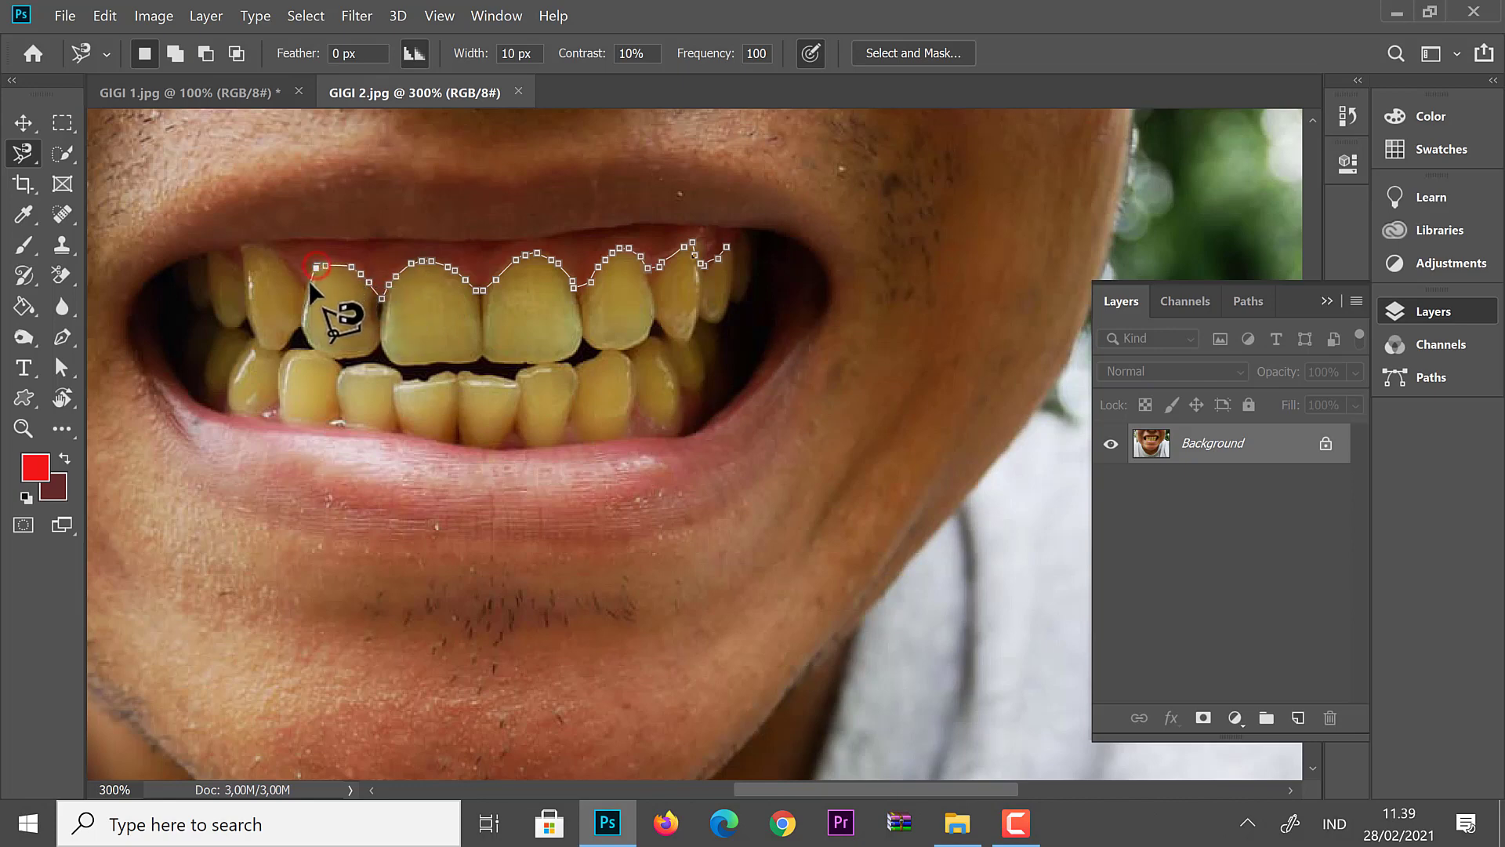
pyautogui.click(242, 249)
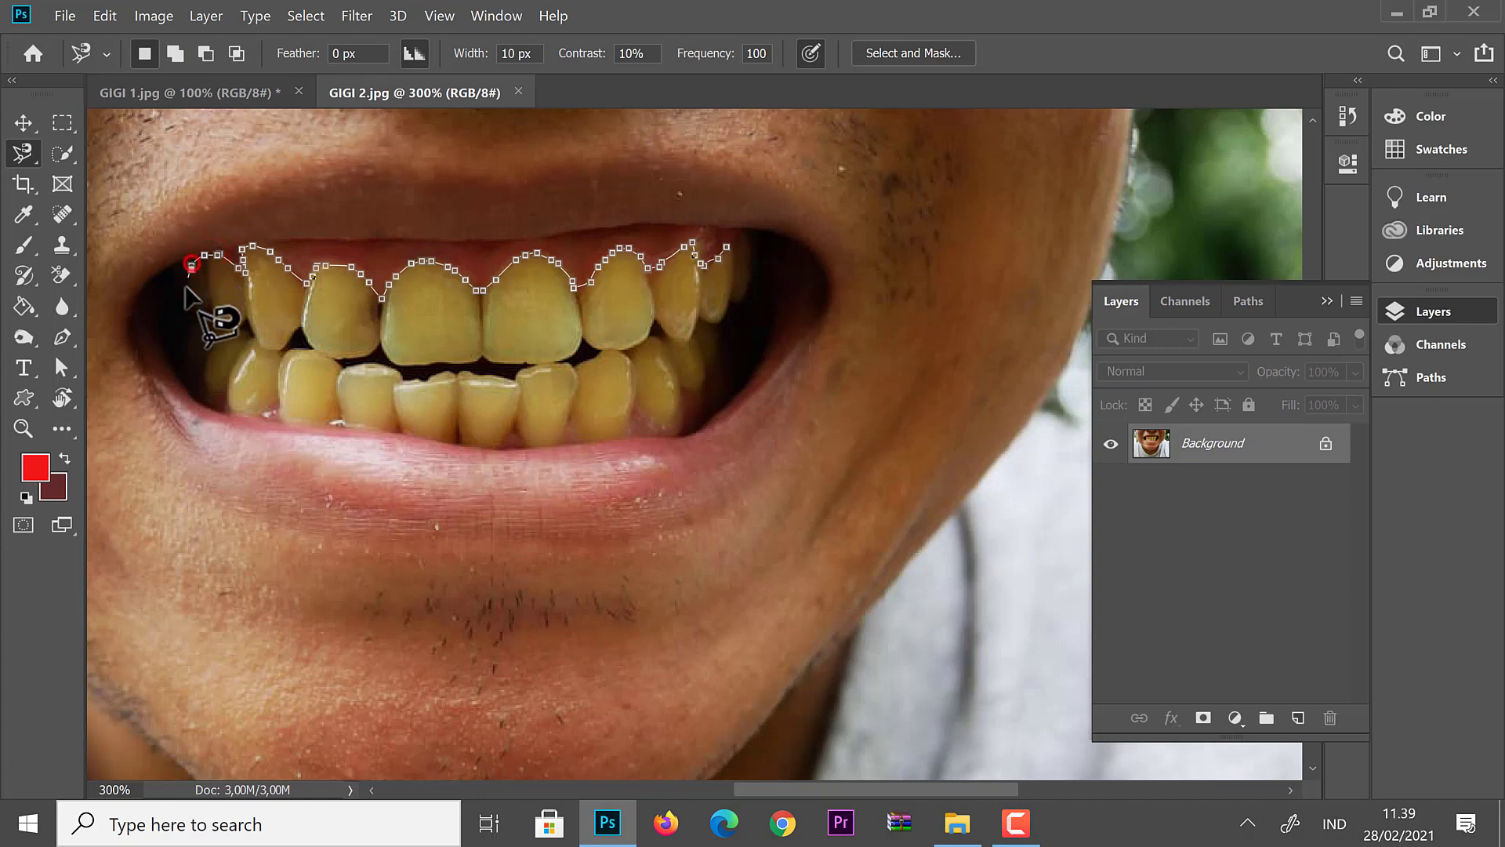
pyautogui.click(185, 295)
pyautogui.click(210, 318)
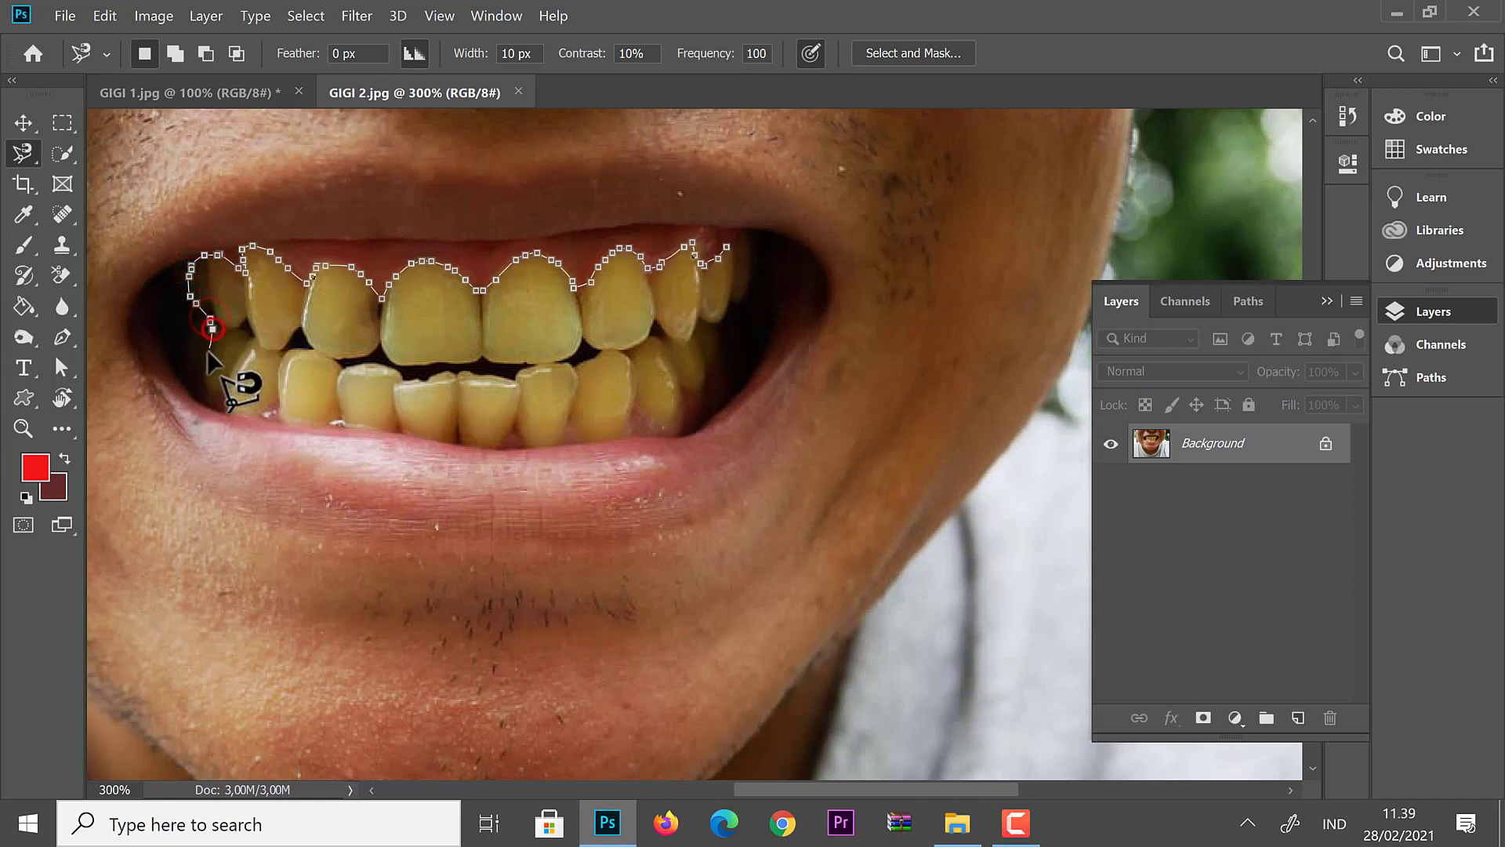
pyautogui.click(207, 385)
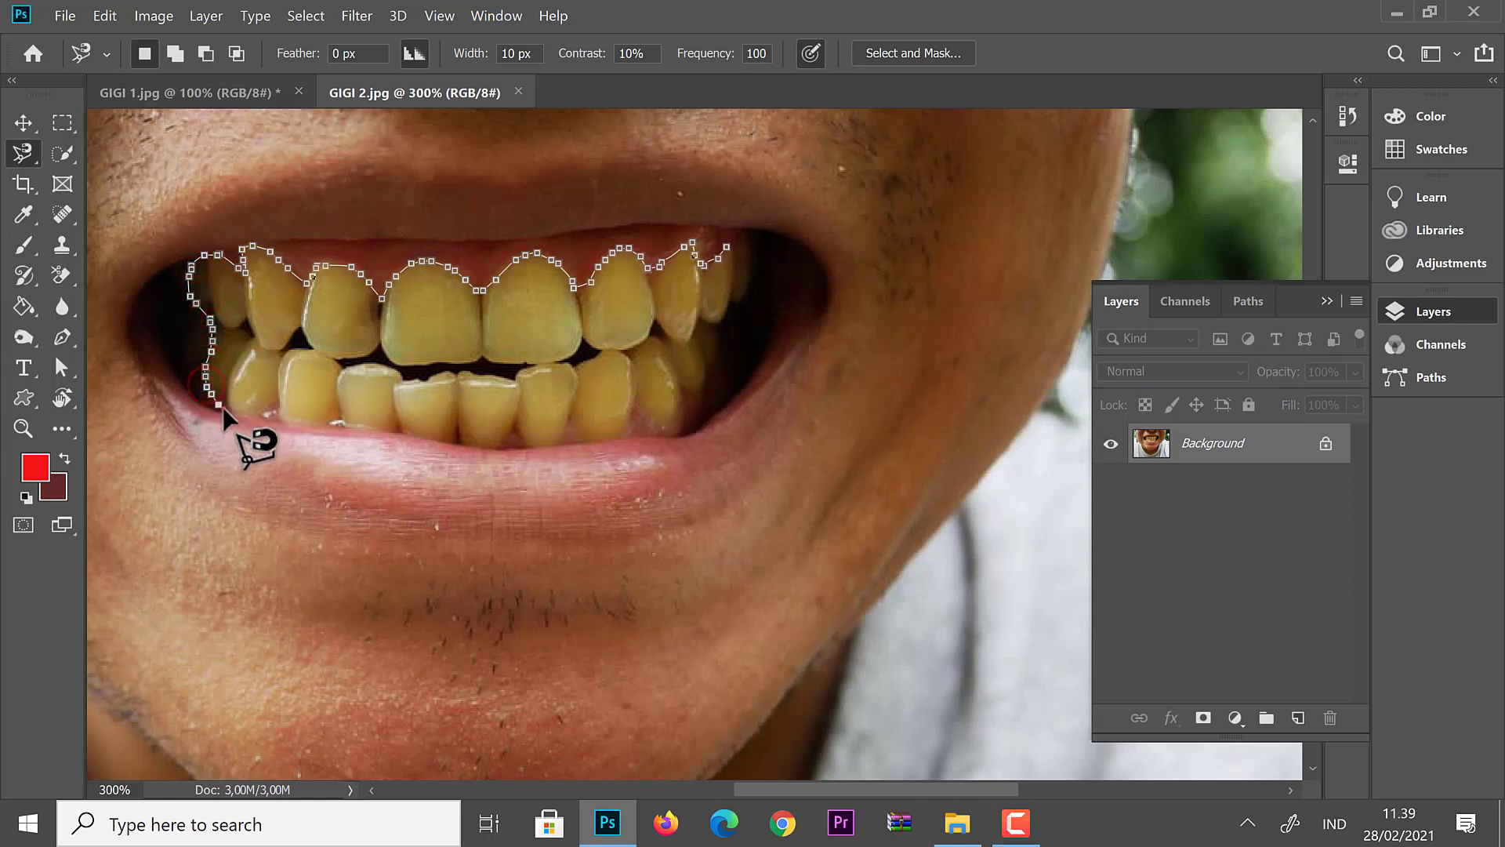
pyautogui.click(223, 408)
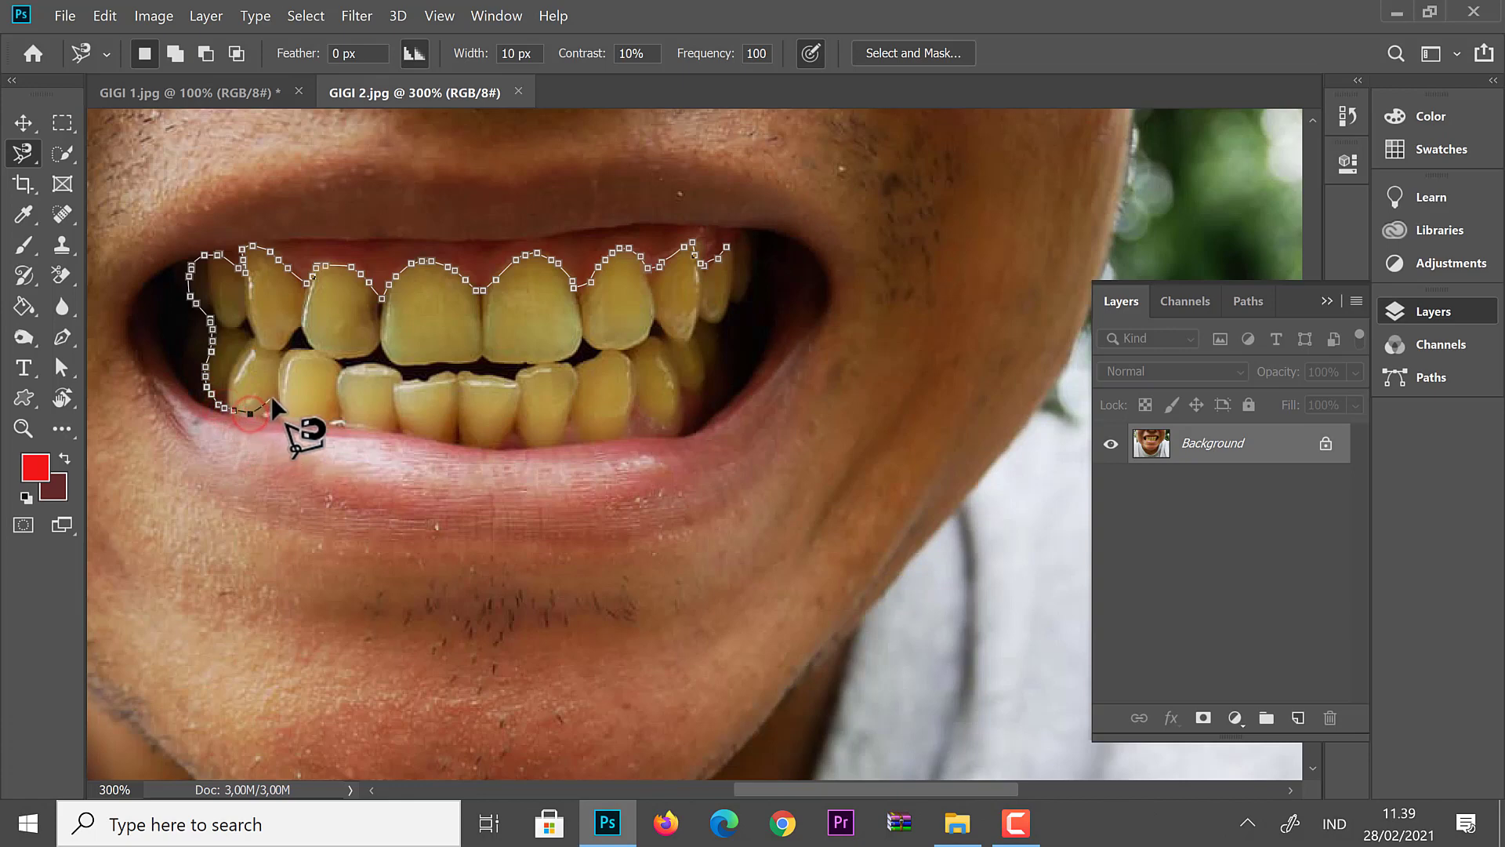
pyautogui.click(276, 397)
pyautogui.click(285, 421)
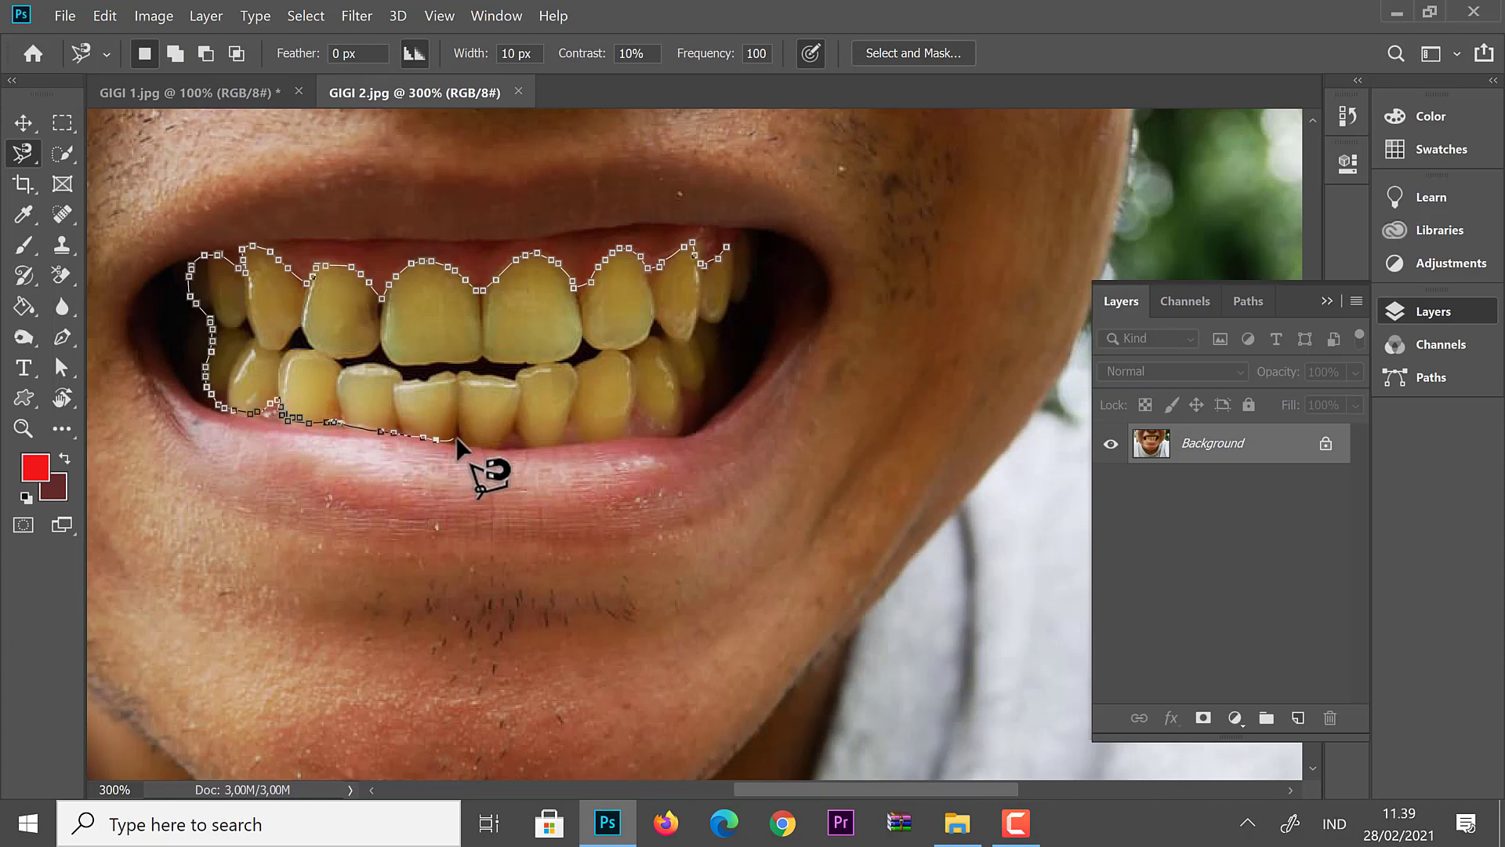
# Continue the outline along the lower teeth, up the right side, and close the selection.
pyautogui.click(518, 432)
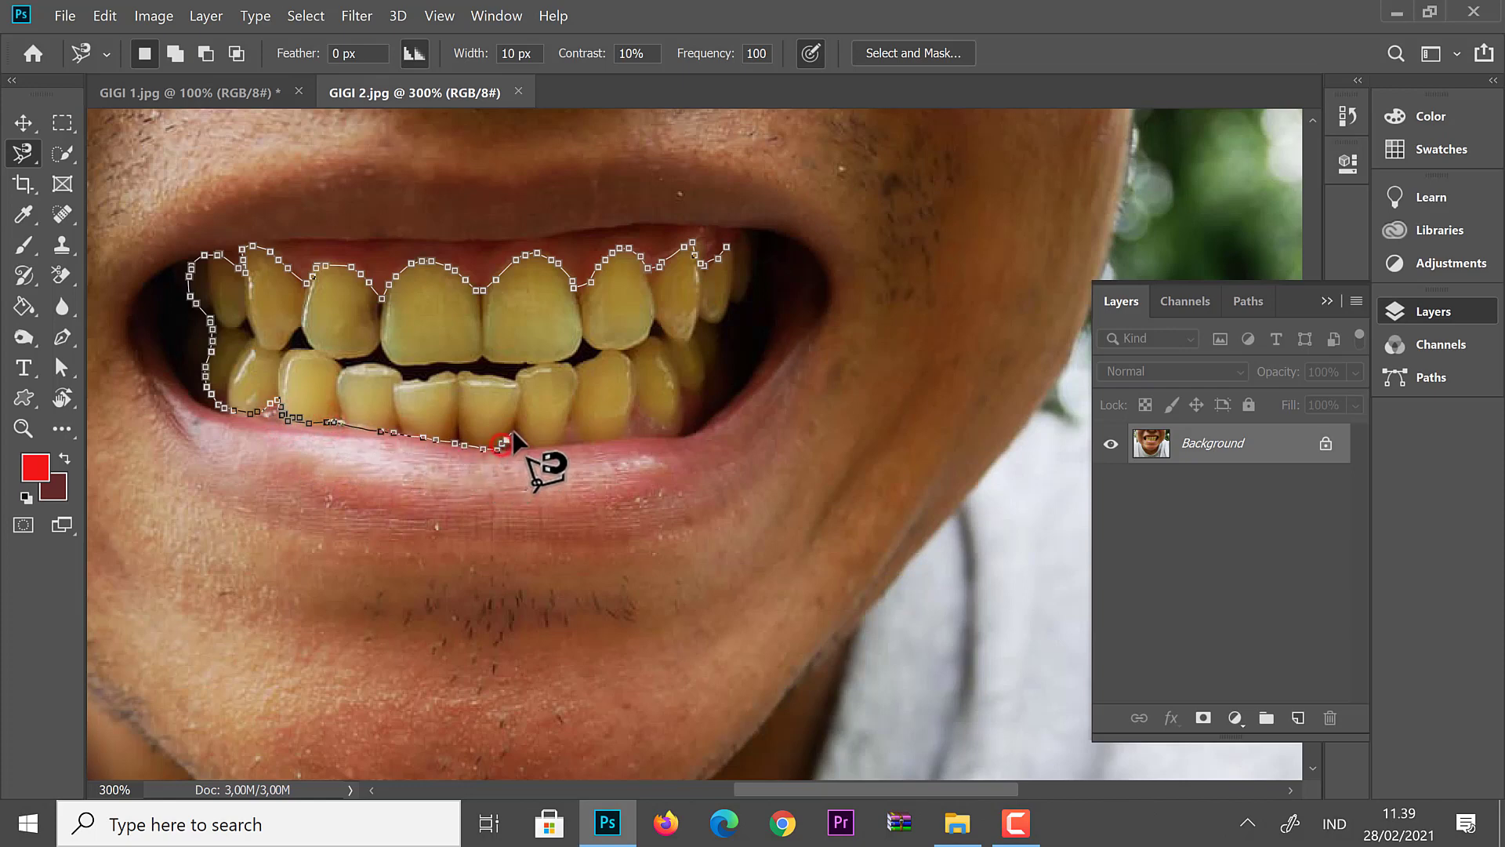
pyautogui.click(560, 430)
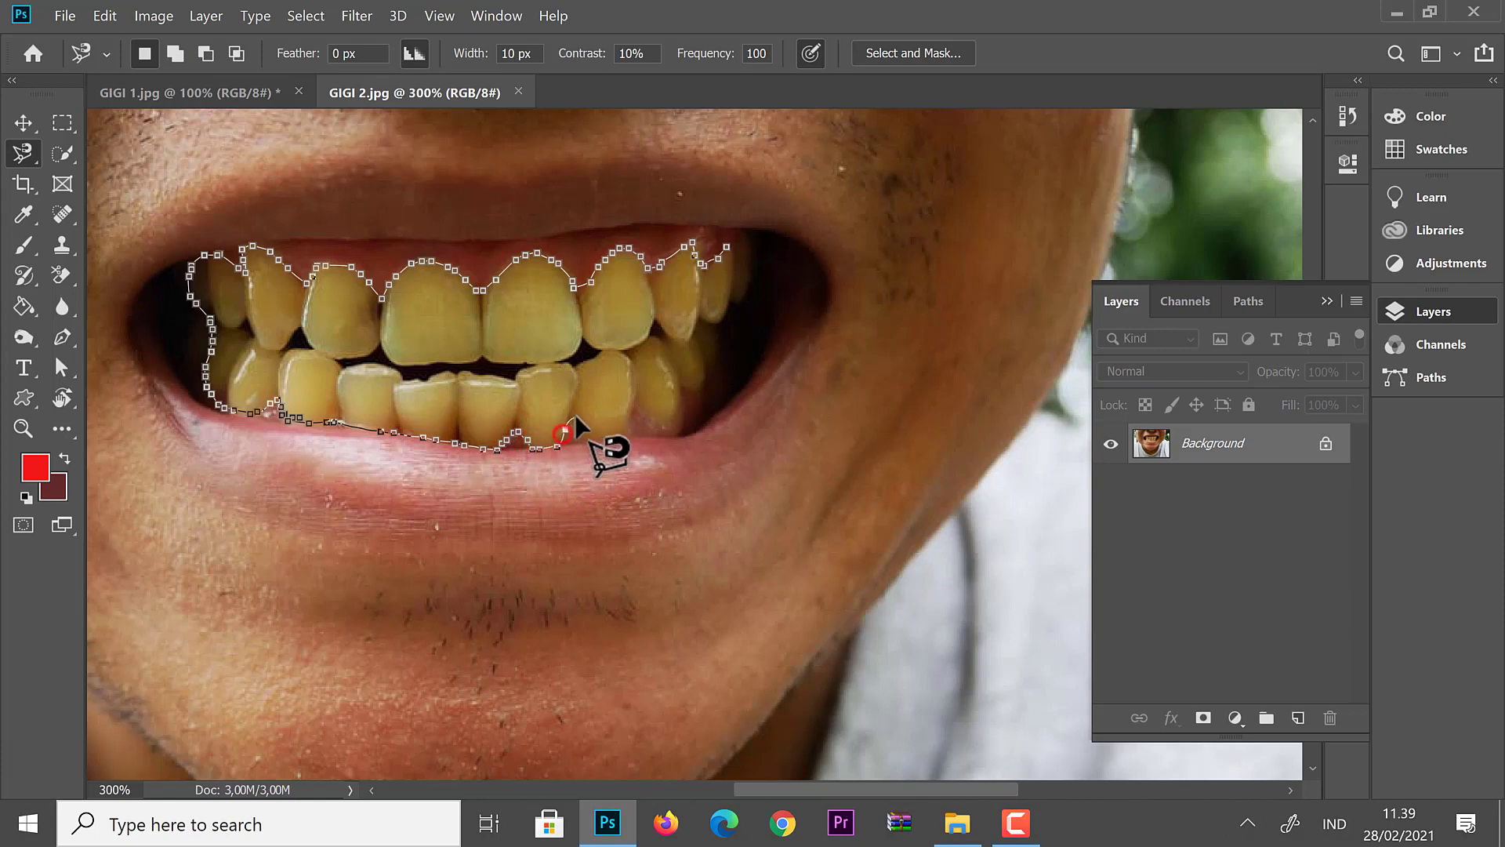
pyautogui.click(632, 433)
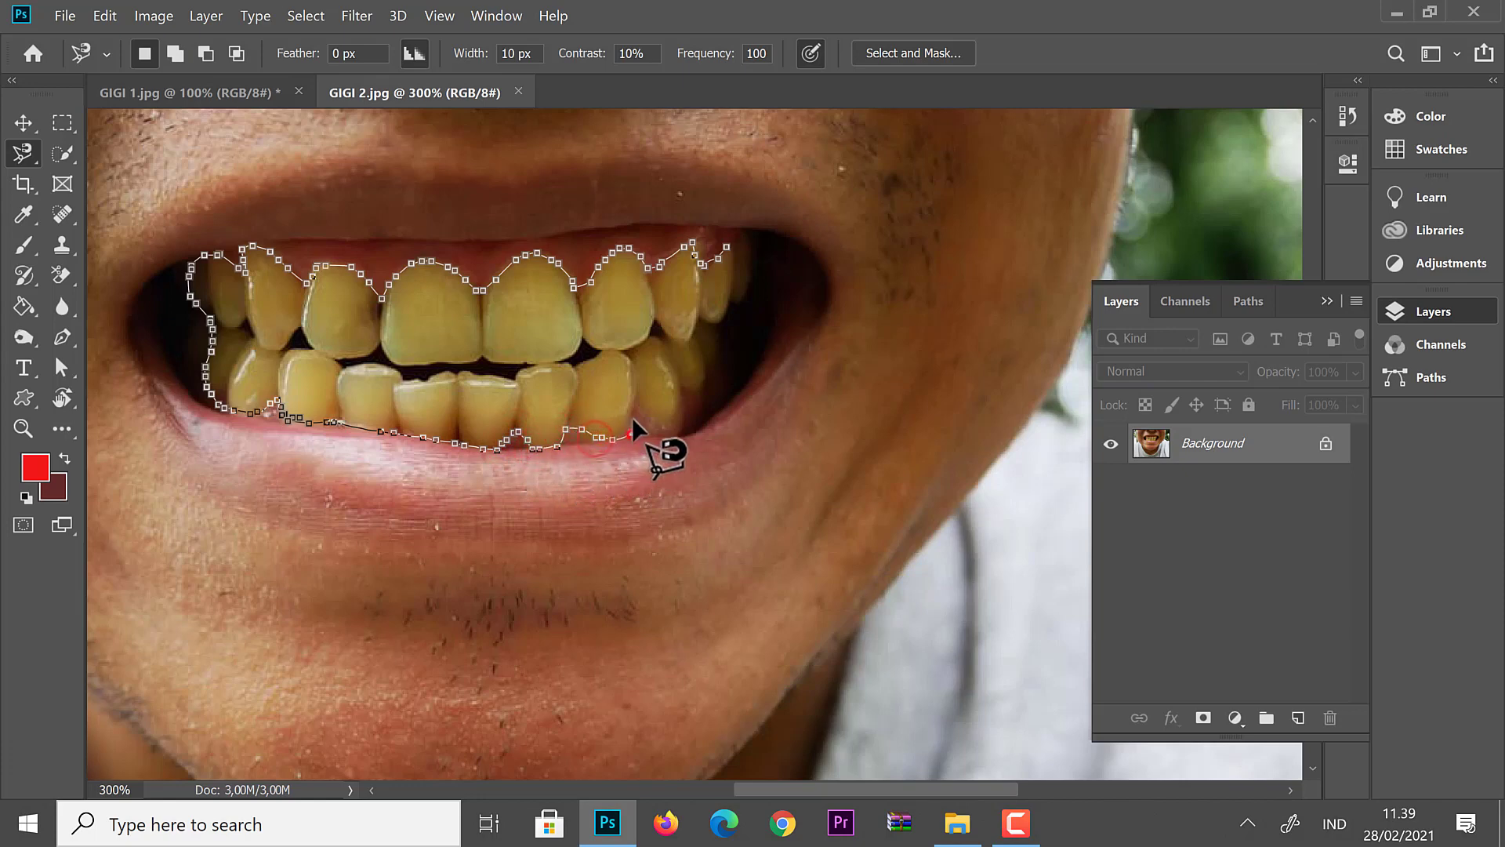
pyautogui.click(671, 430)
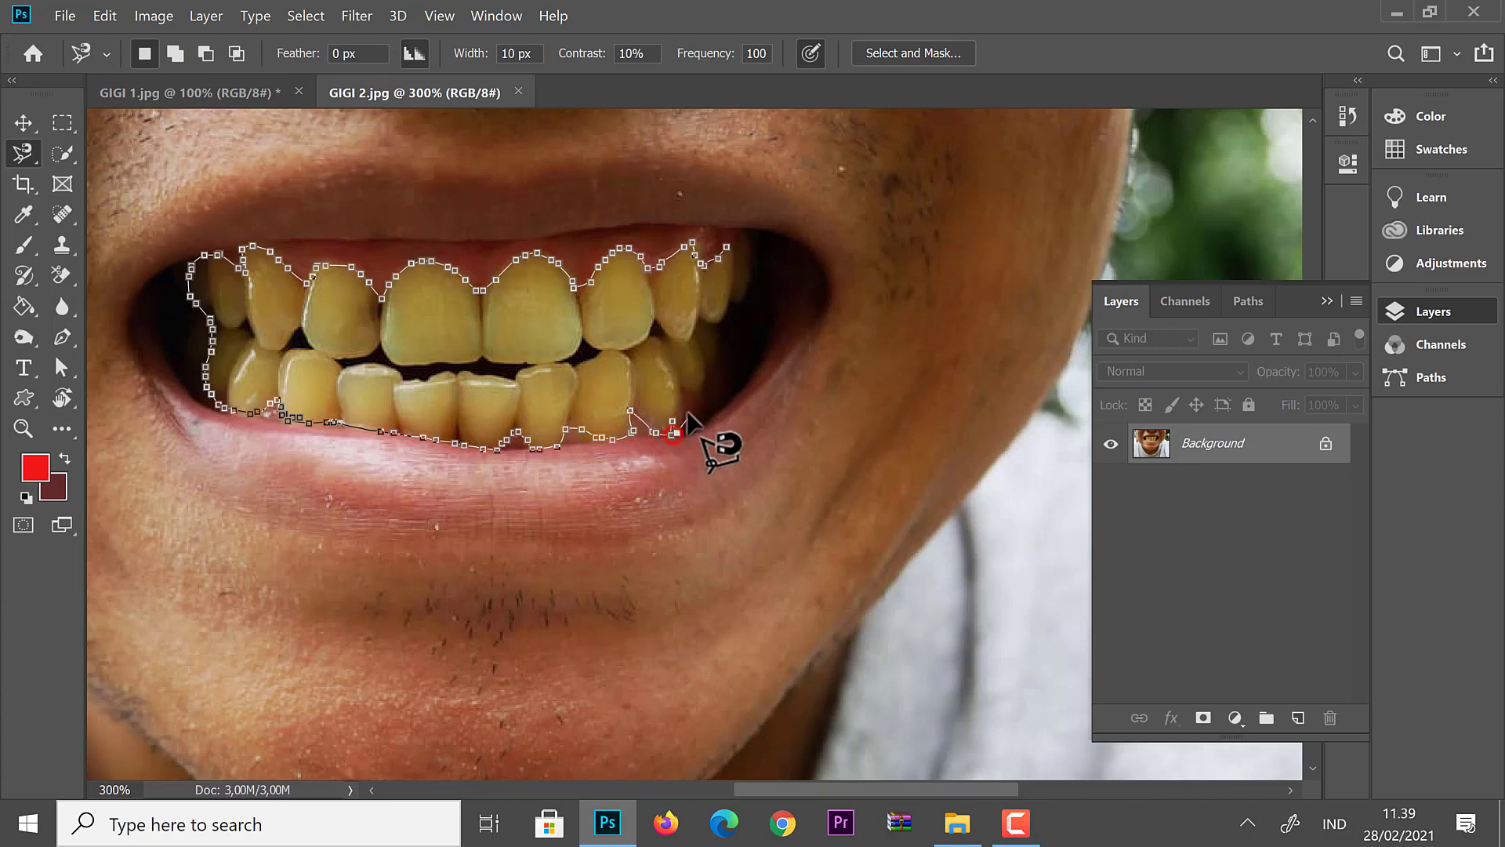
pyautogui.click(688, 390)
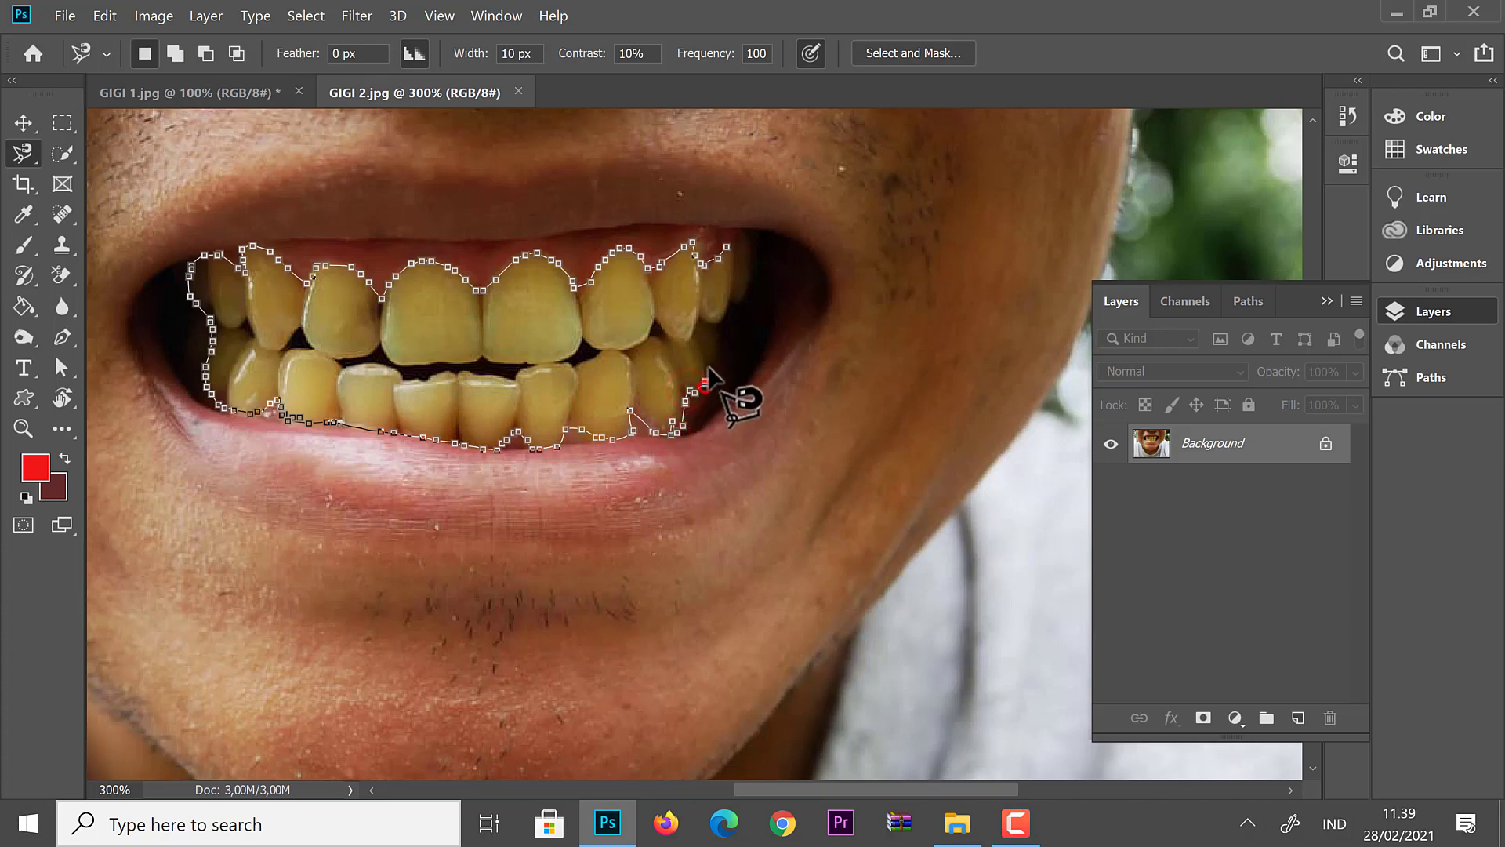
pyautogui.click(715, 359)
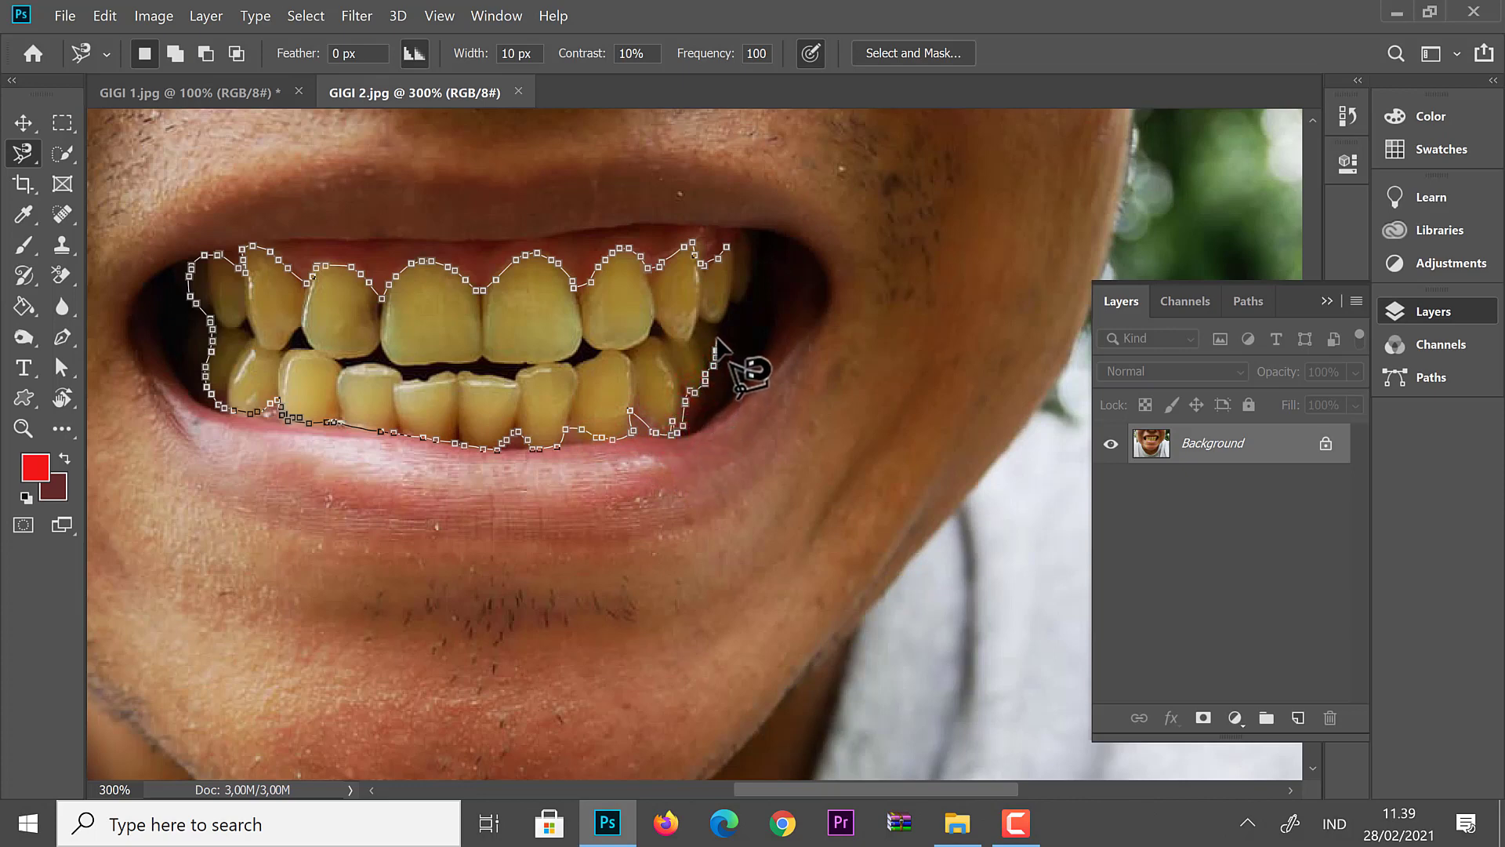
pyautogui.click(719, 327)
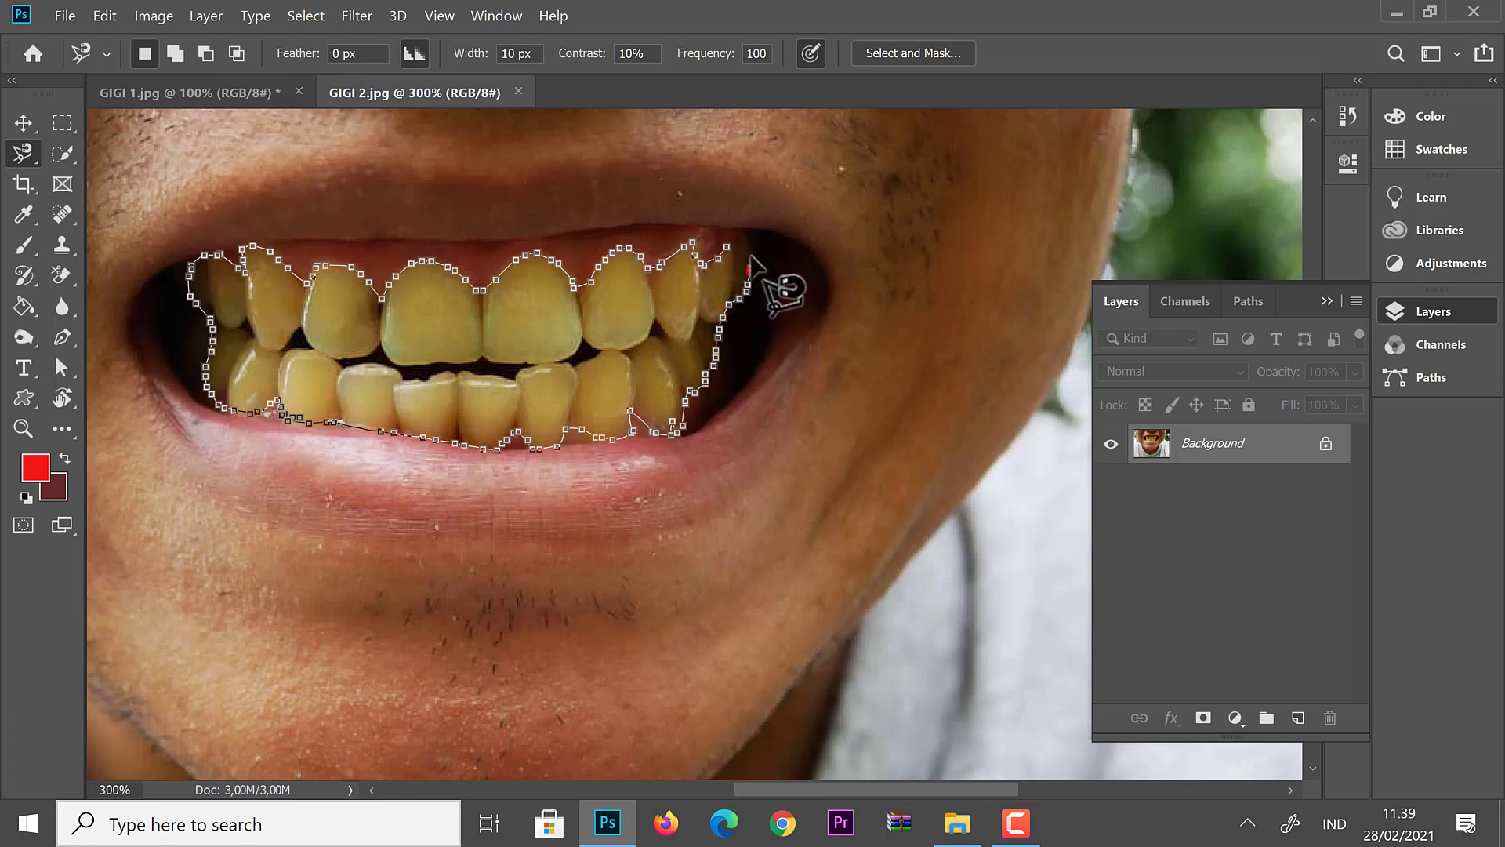
pyautogui.click(747, 231)
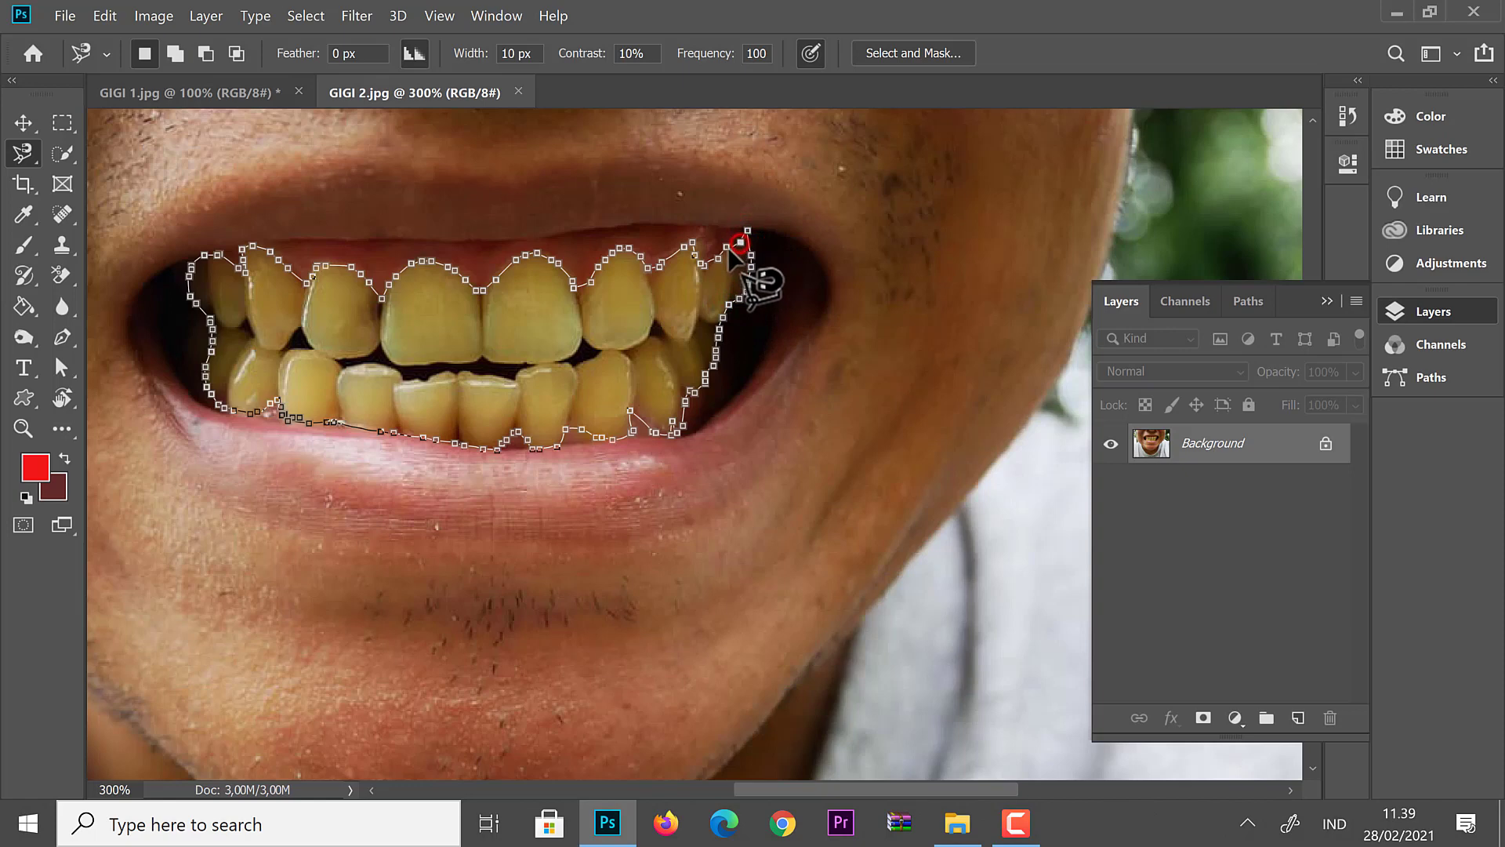
pyautogui.doubleClick(741, 237)
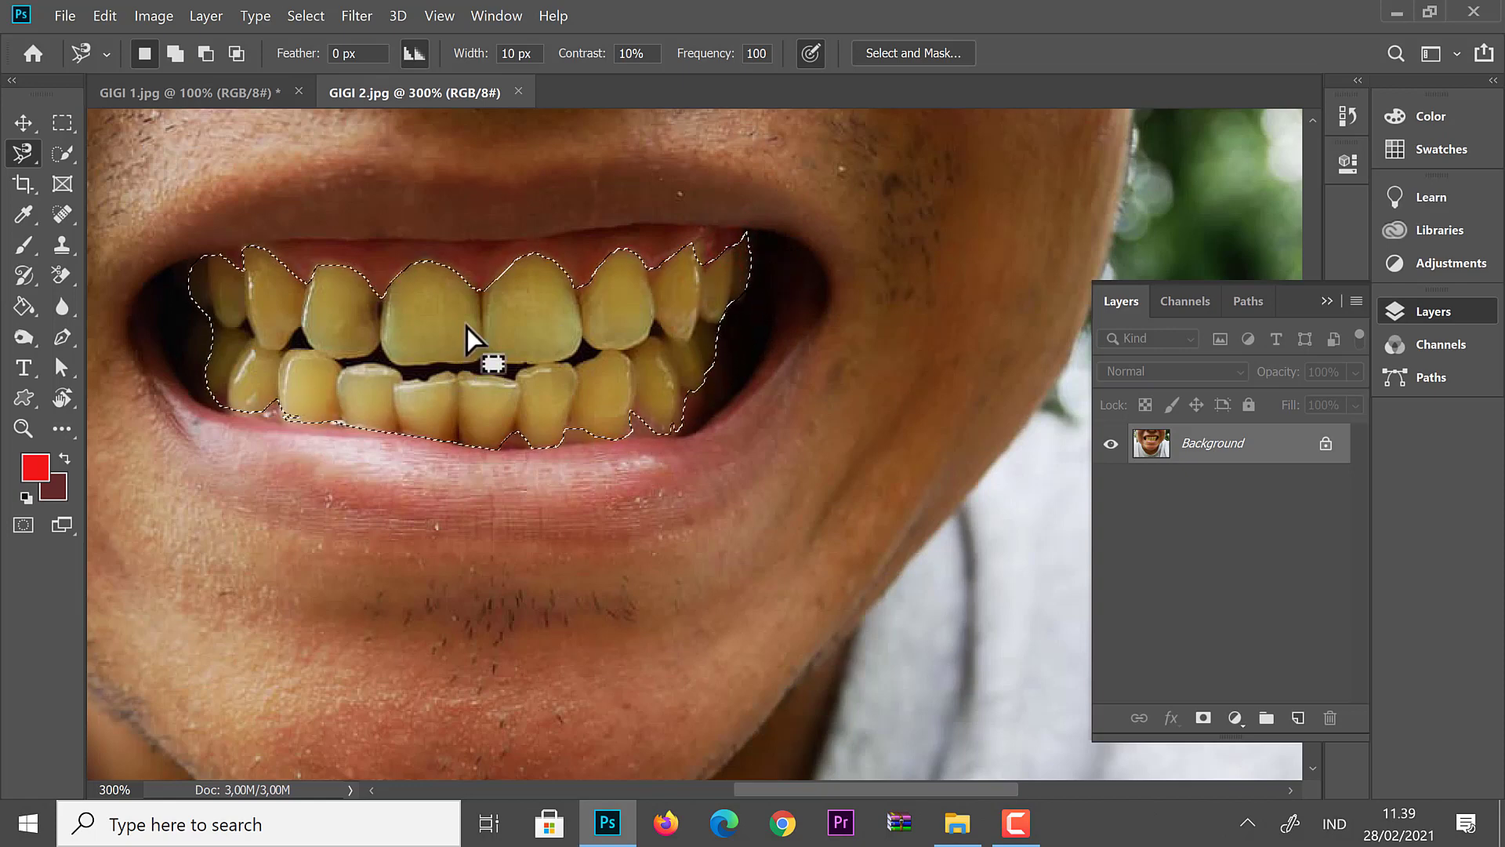
# Apply a 5-pixel Feather Radius to the teeth selection in GIGI 2.jpg.
pyautogui.rightClick(471, 303)
pyautogui.click(541, 355)
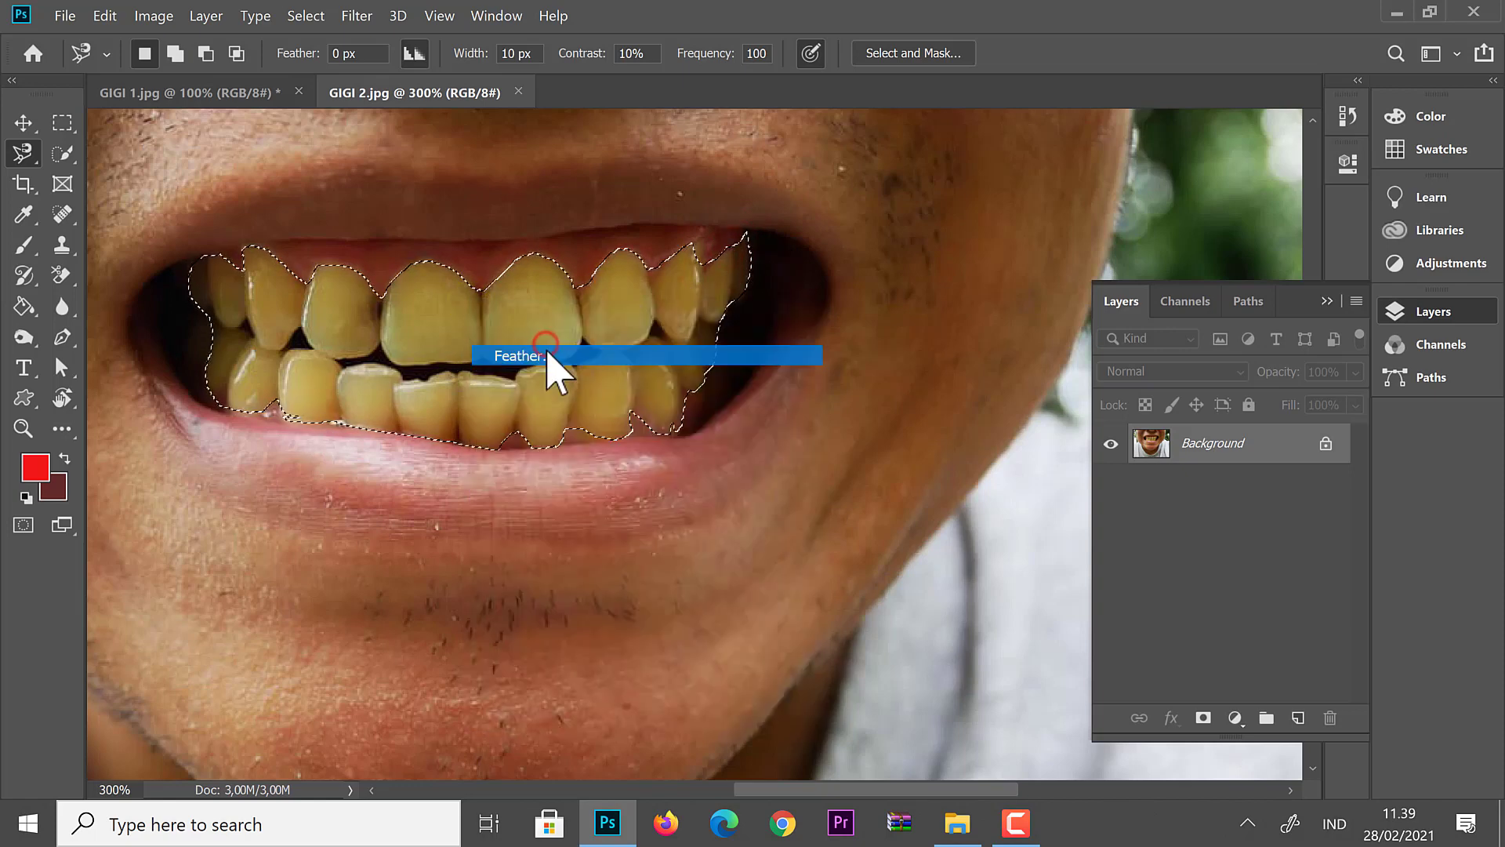
pyautogui.click(849, 249)
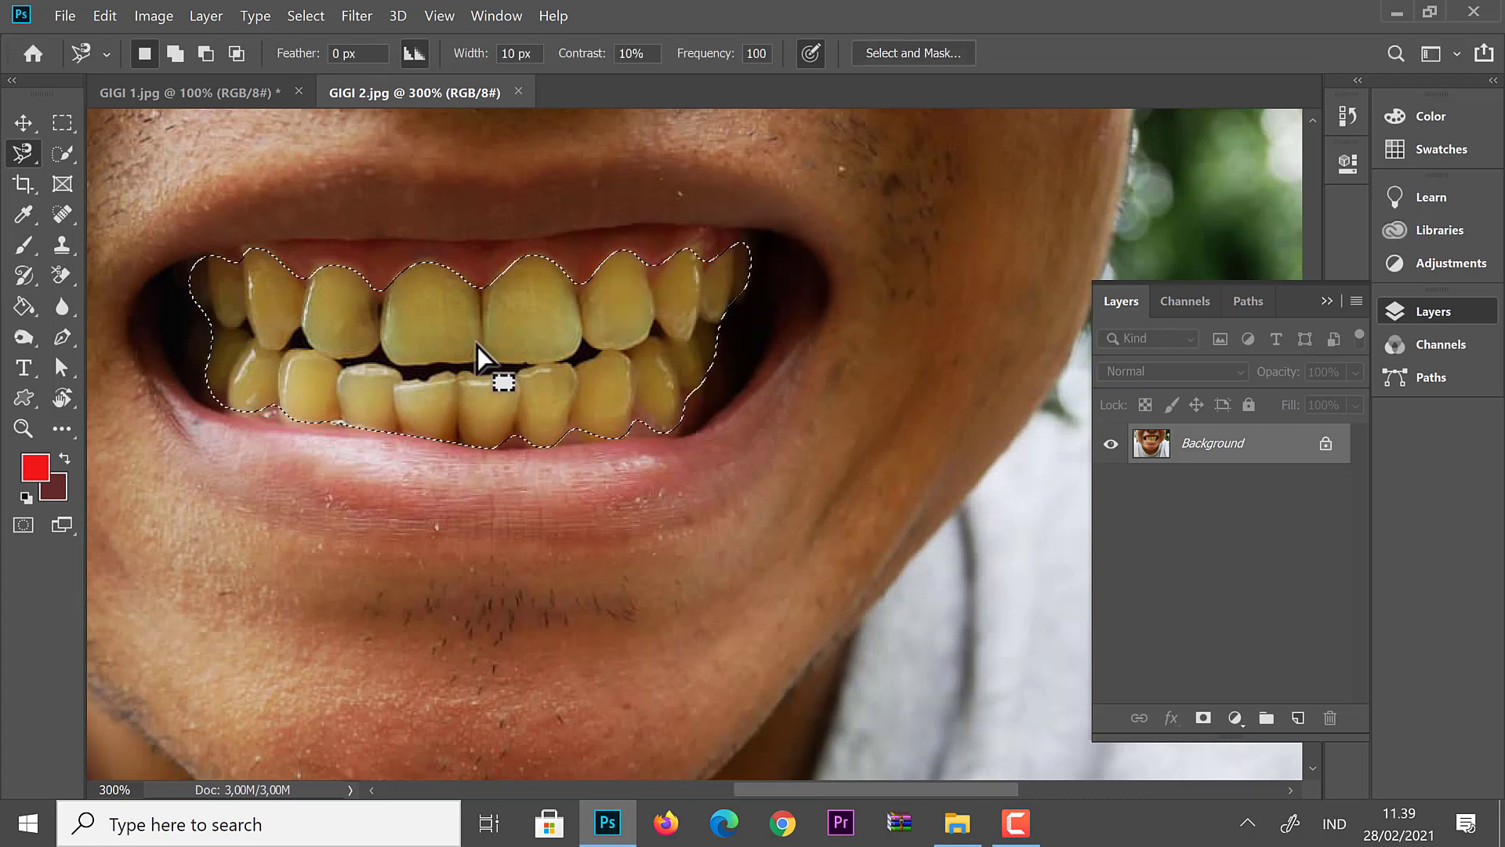
pyautogui.rightClick(421, 324)
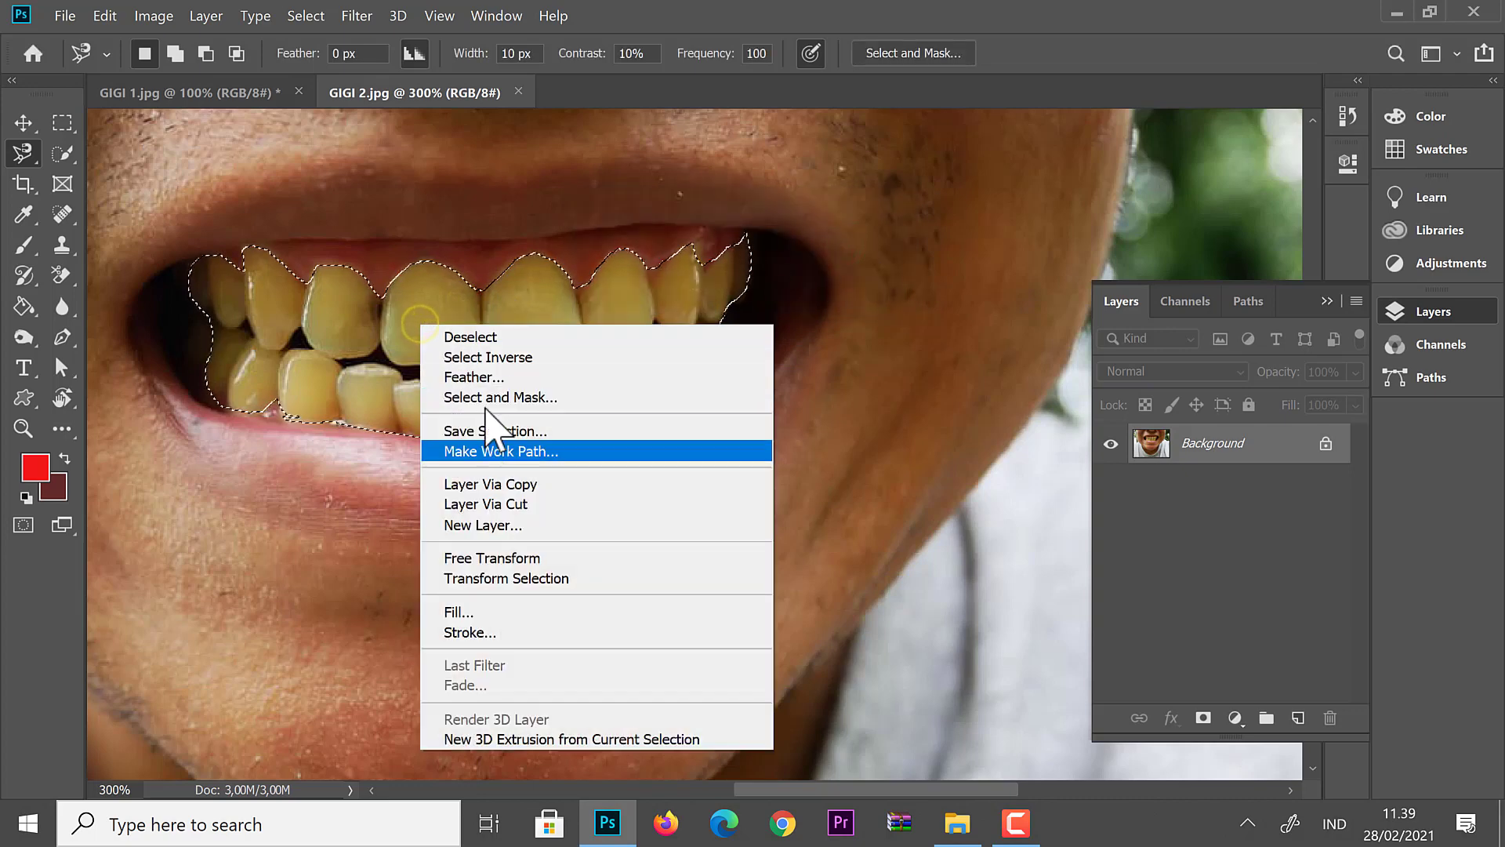
pyautogui.click(482, 378)
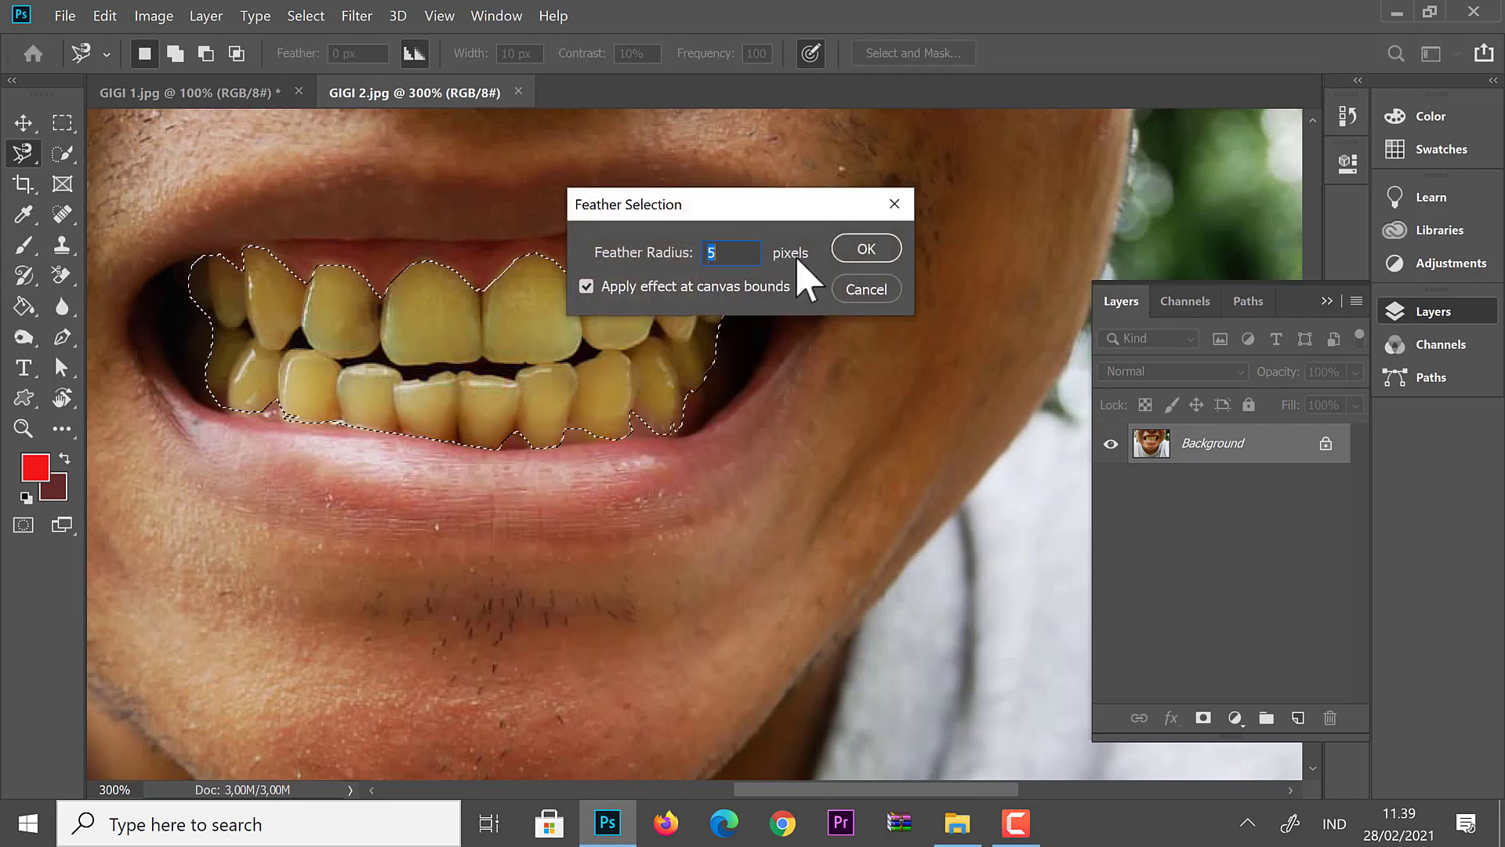
pyautogui.click(873, 250)
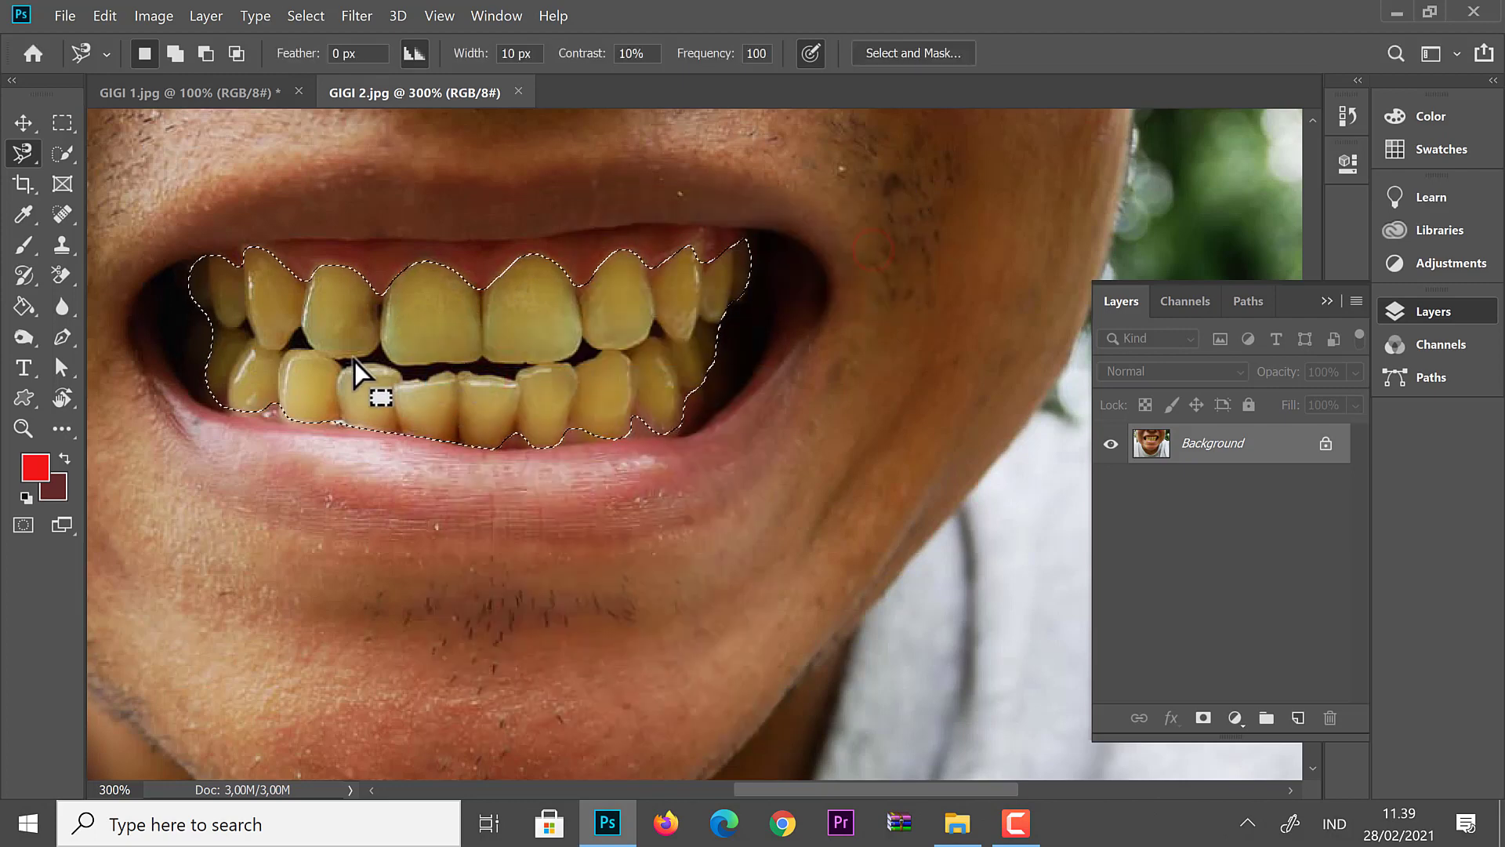
pyautogui.click(165, 16)
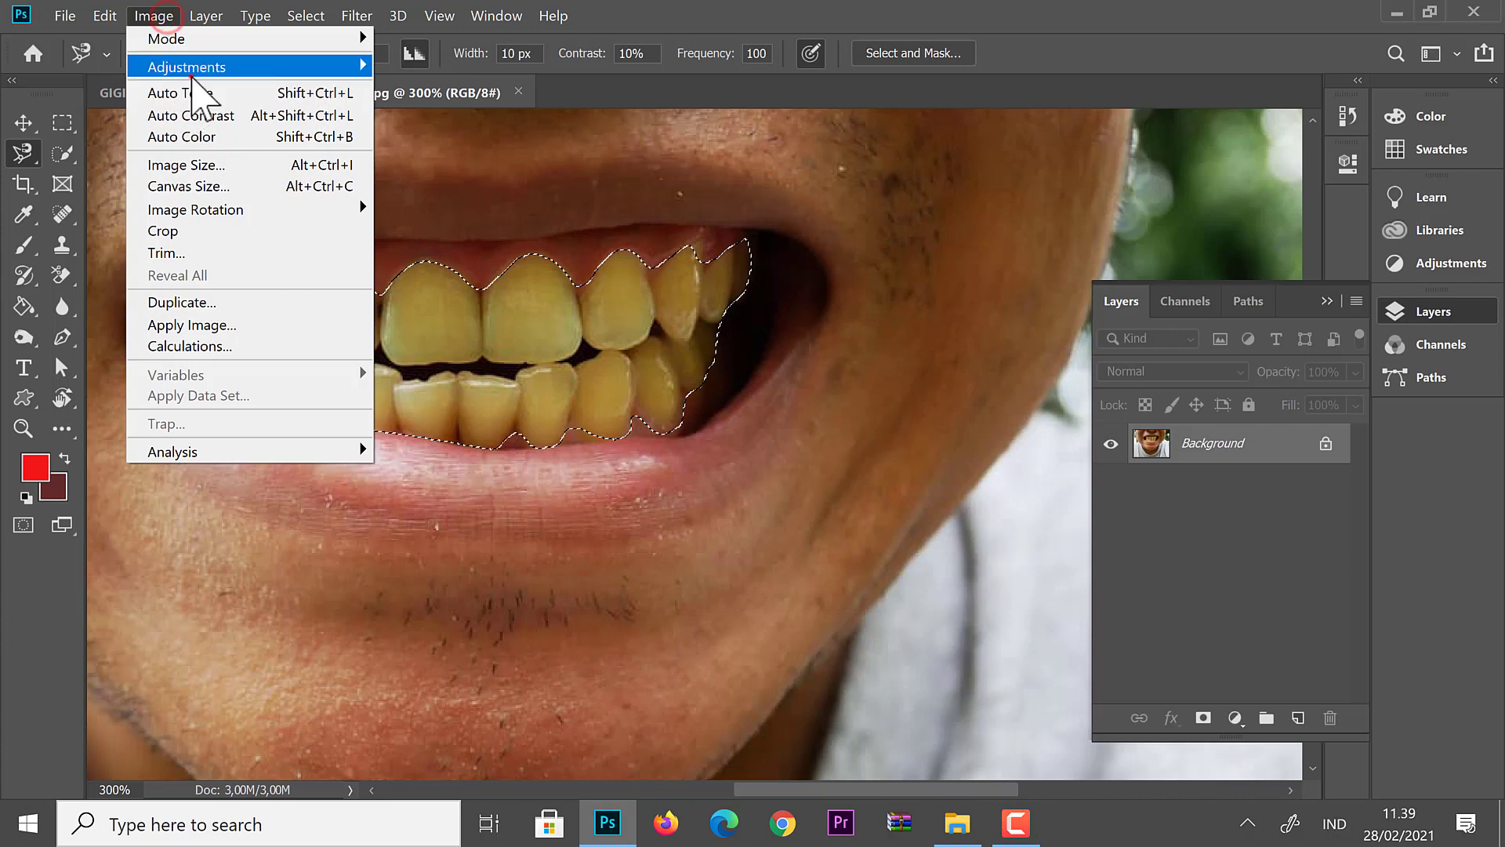
# Apply Hue/Saturation to the teeth with Yellows Lightness +90 and Reds Lightness +22.
pyautogui.click(188, 66)
pyautogui.click(474, 180)
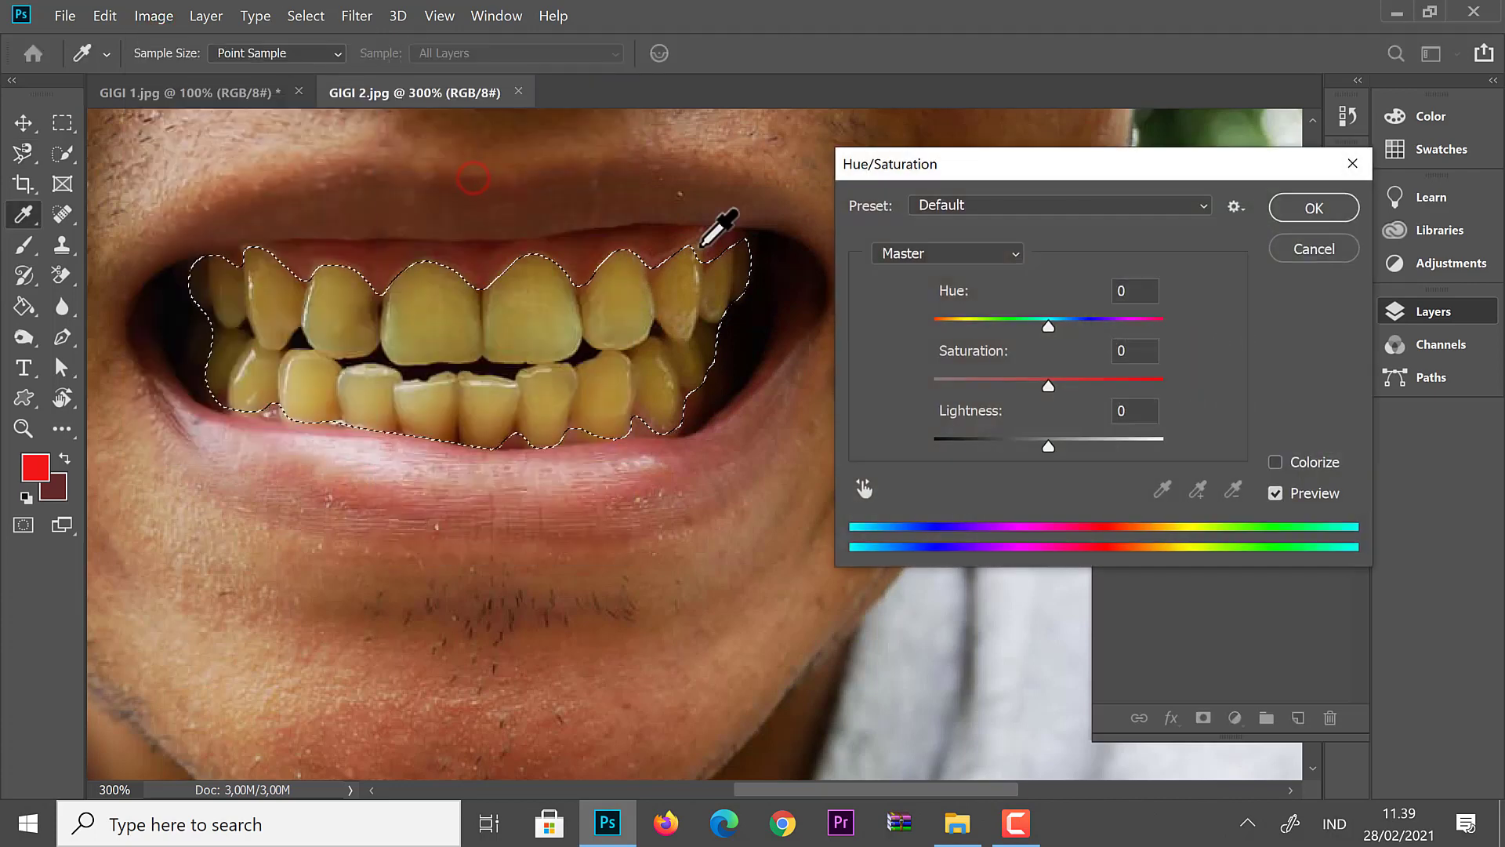
pyautogui.click(936, 255)
pyautogui.click(901, 315)
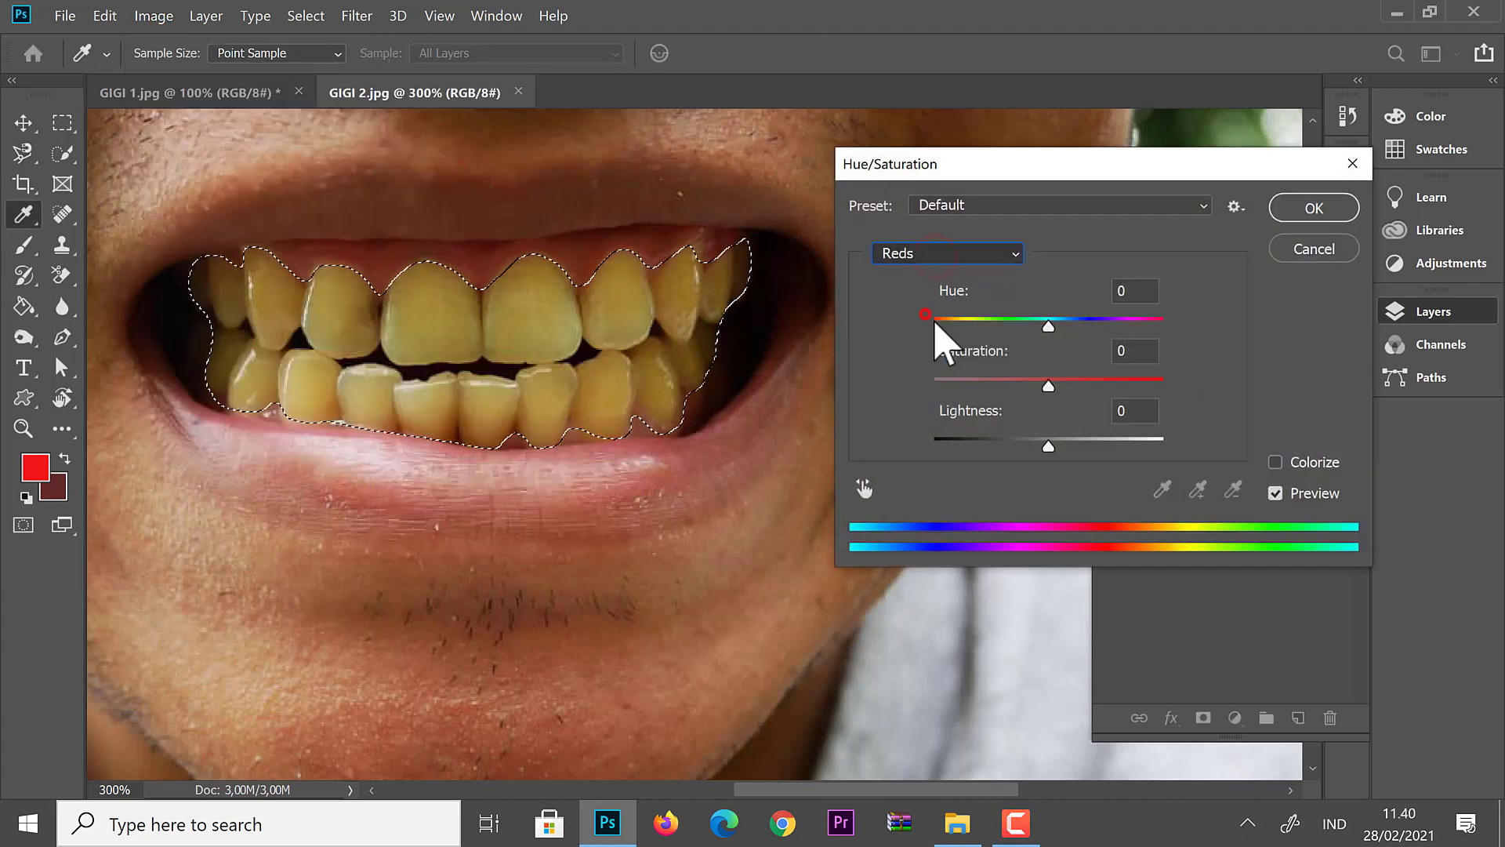
pyautogui.moveTo(1049, 444); pyautogui.dragTo(1153, 445)
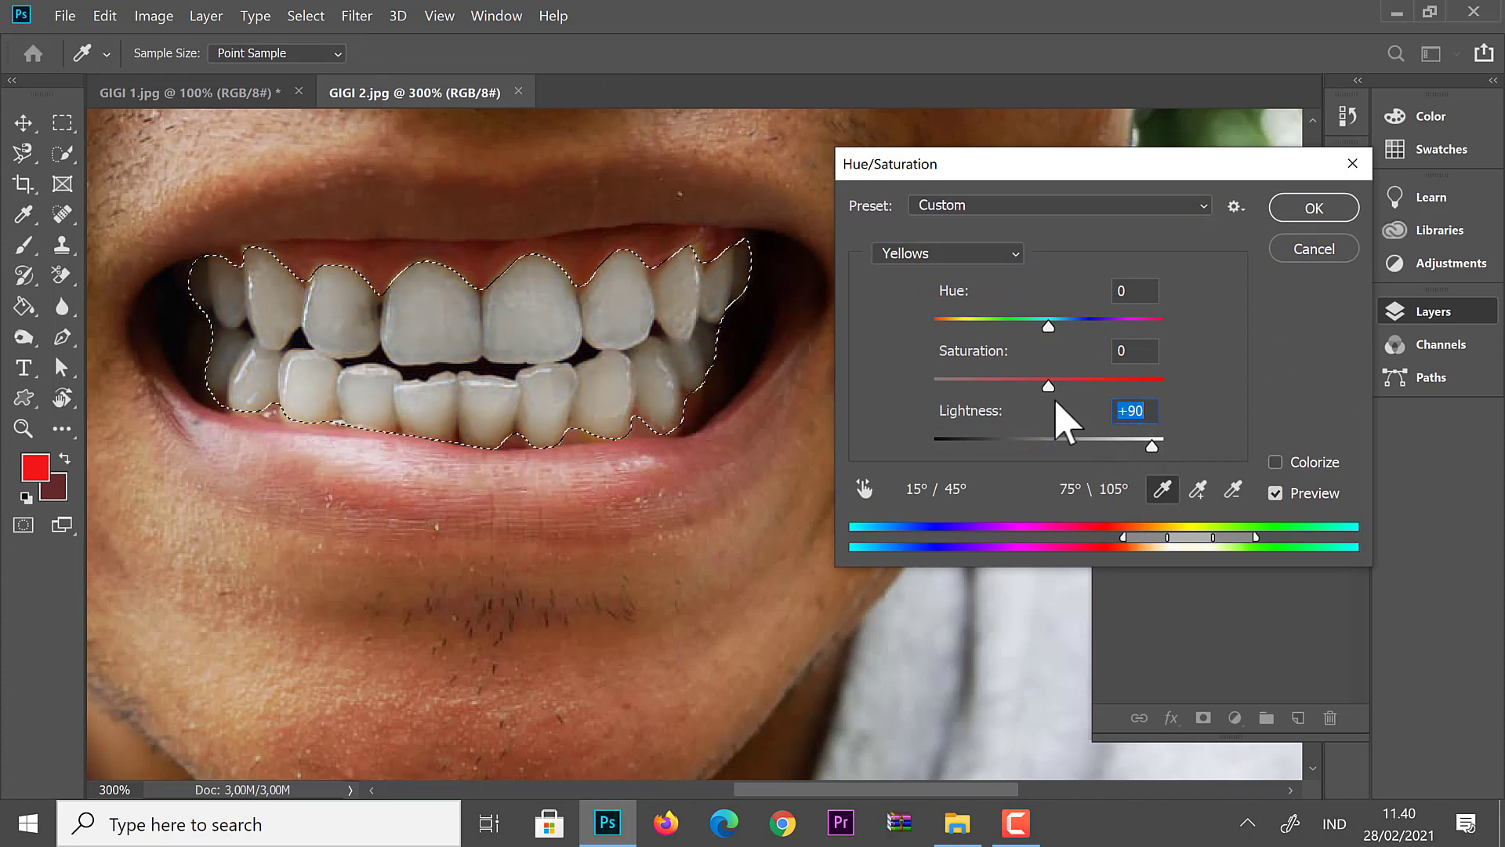
pyautogui.click(958, 262)
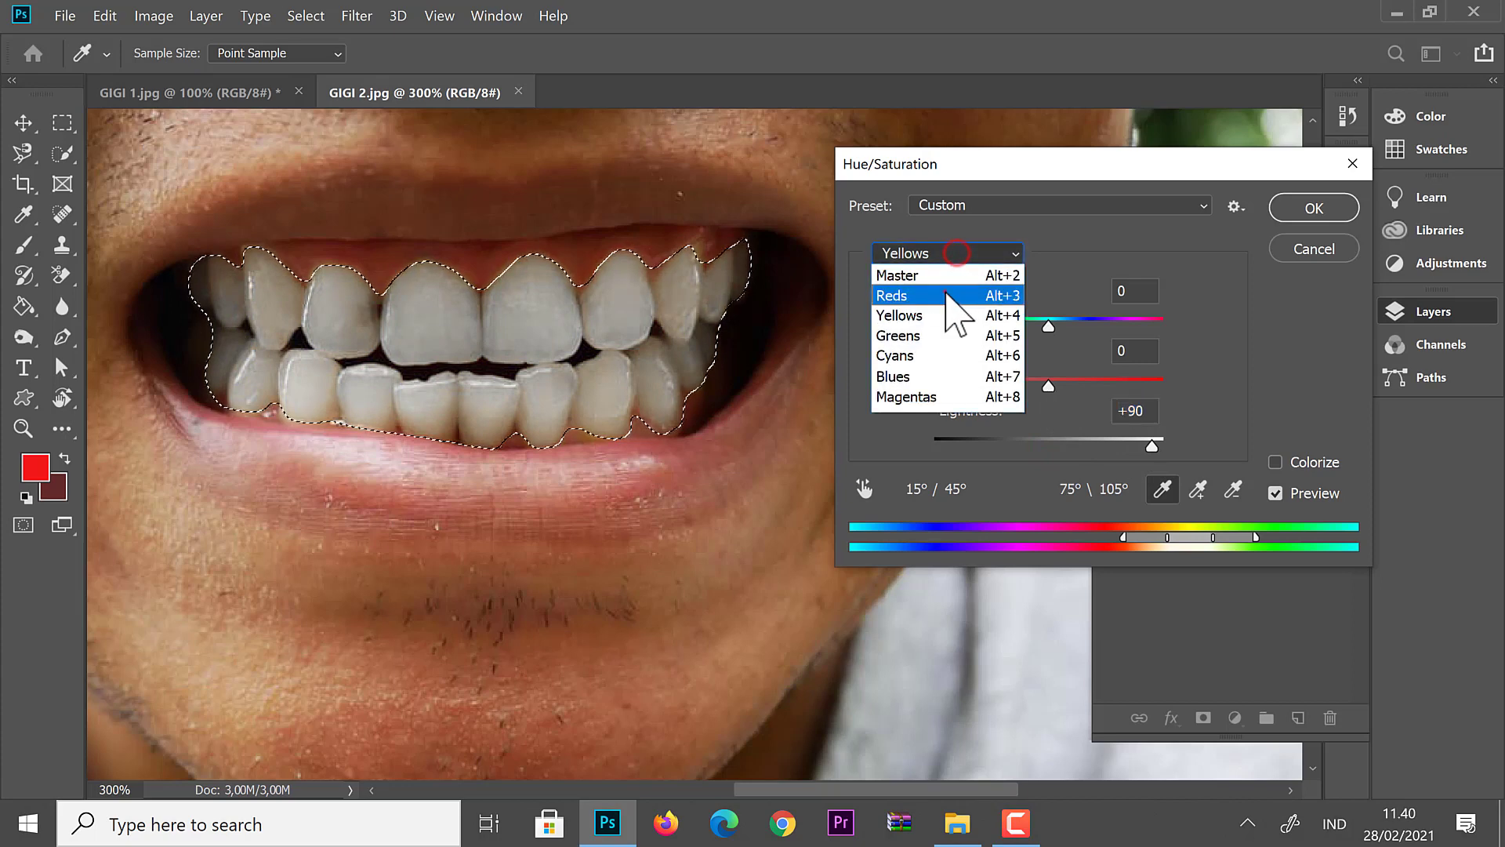
pyautogui.click(944, 294)
pyautogui.moveTo(1048, 448); pyautogui.dragTo(1076, 448)
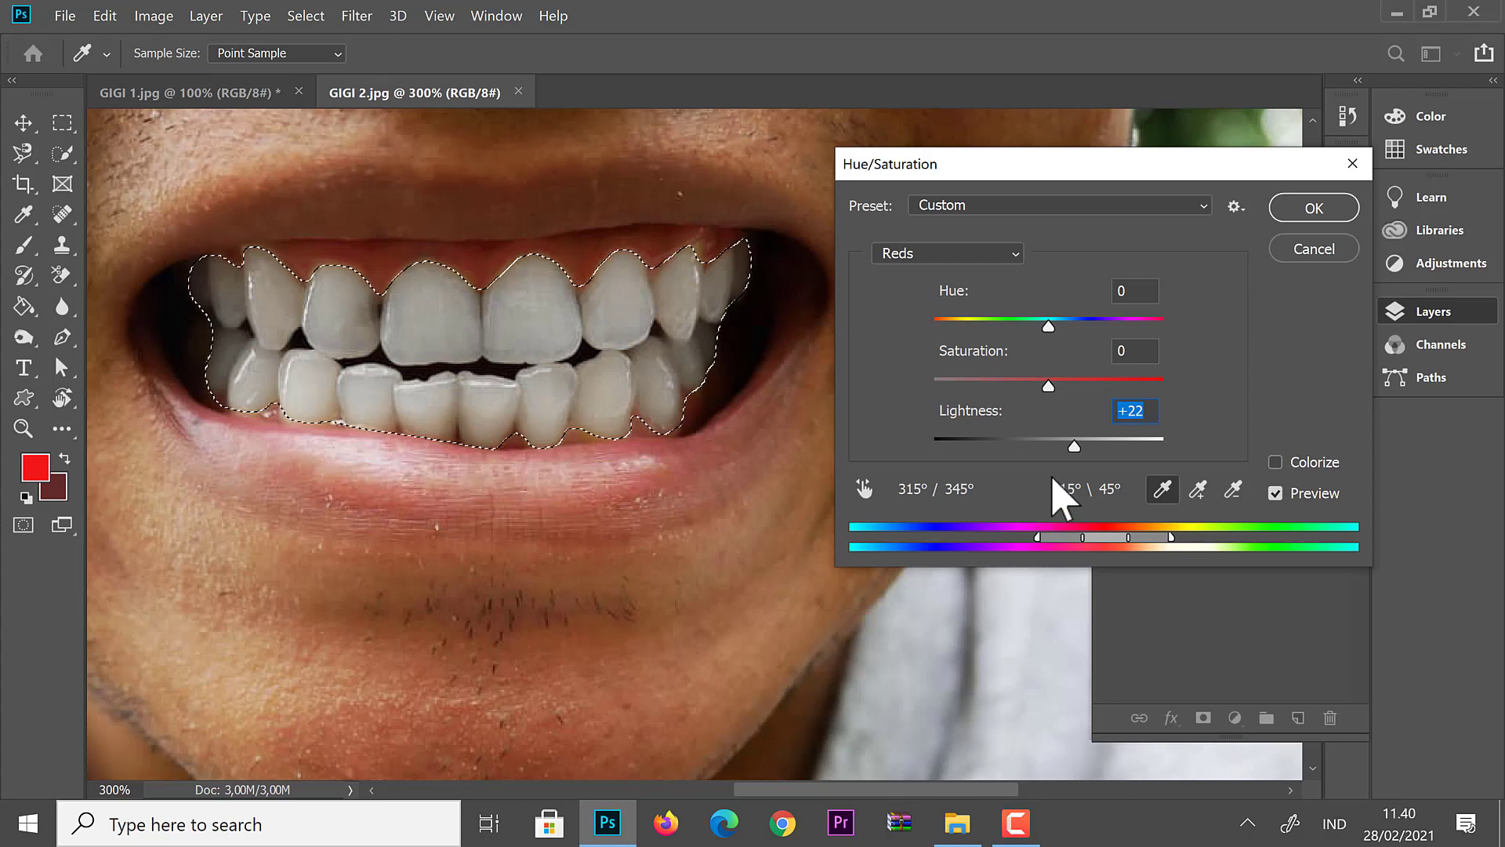
pyautogui.click(1302, 208)
# Deselect the teeth, zoom out to the whole photo, and undo/redo to compare before and after.
pyautogui.press('l')
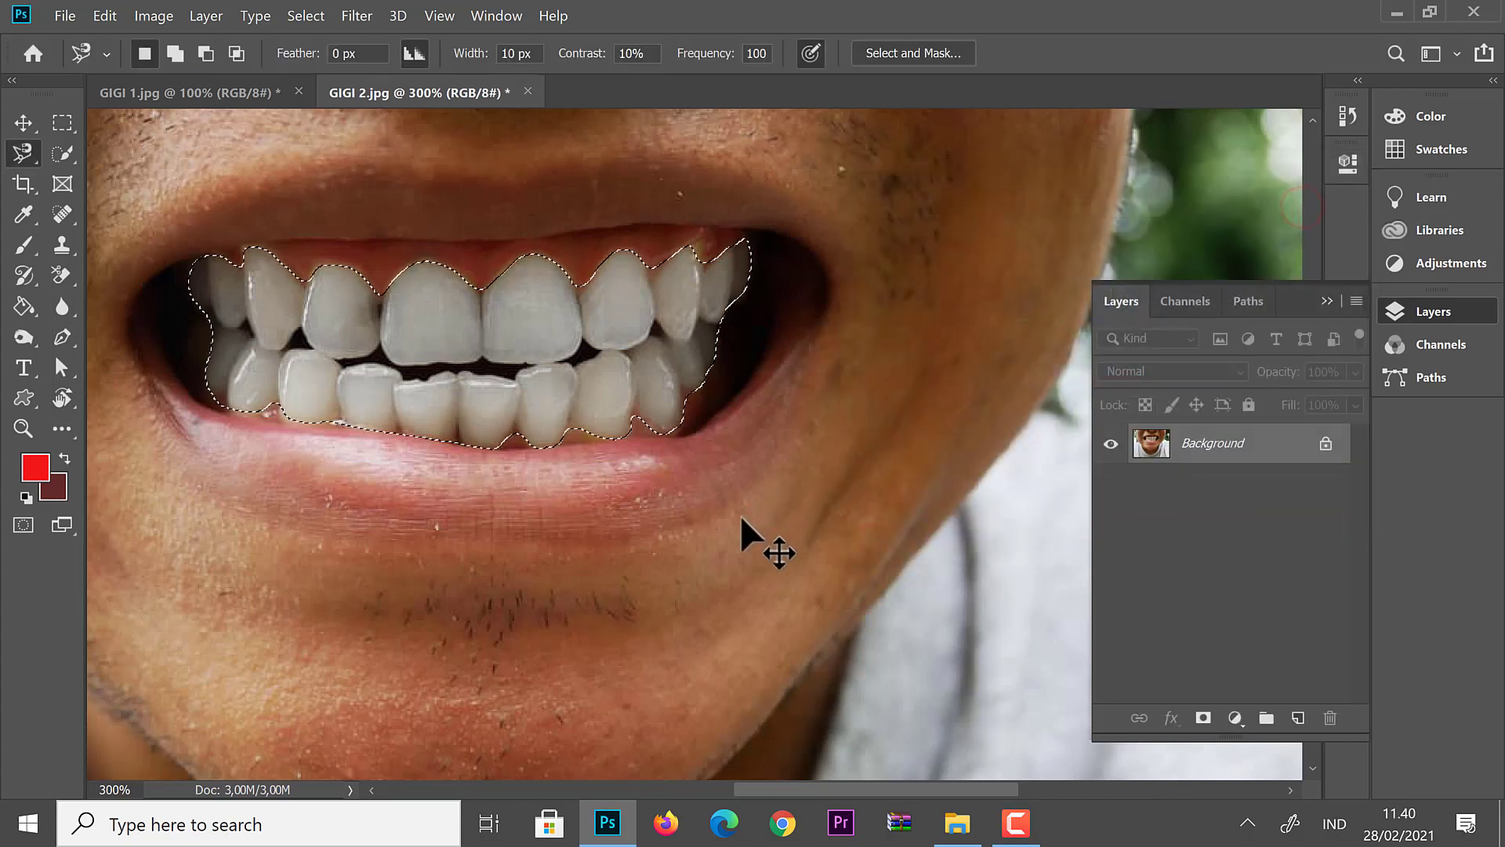
pyautogui.hotkey('ctrl', 'd')
pyautogui.hotkey('ctrl', '-')
pyautogui.hotkey('ctrl', '-')
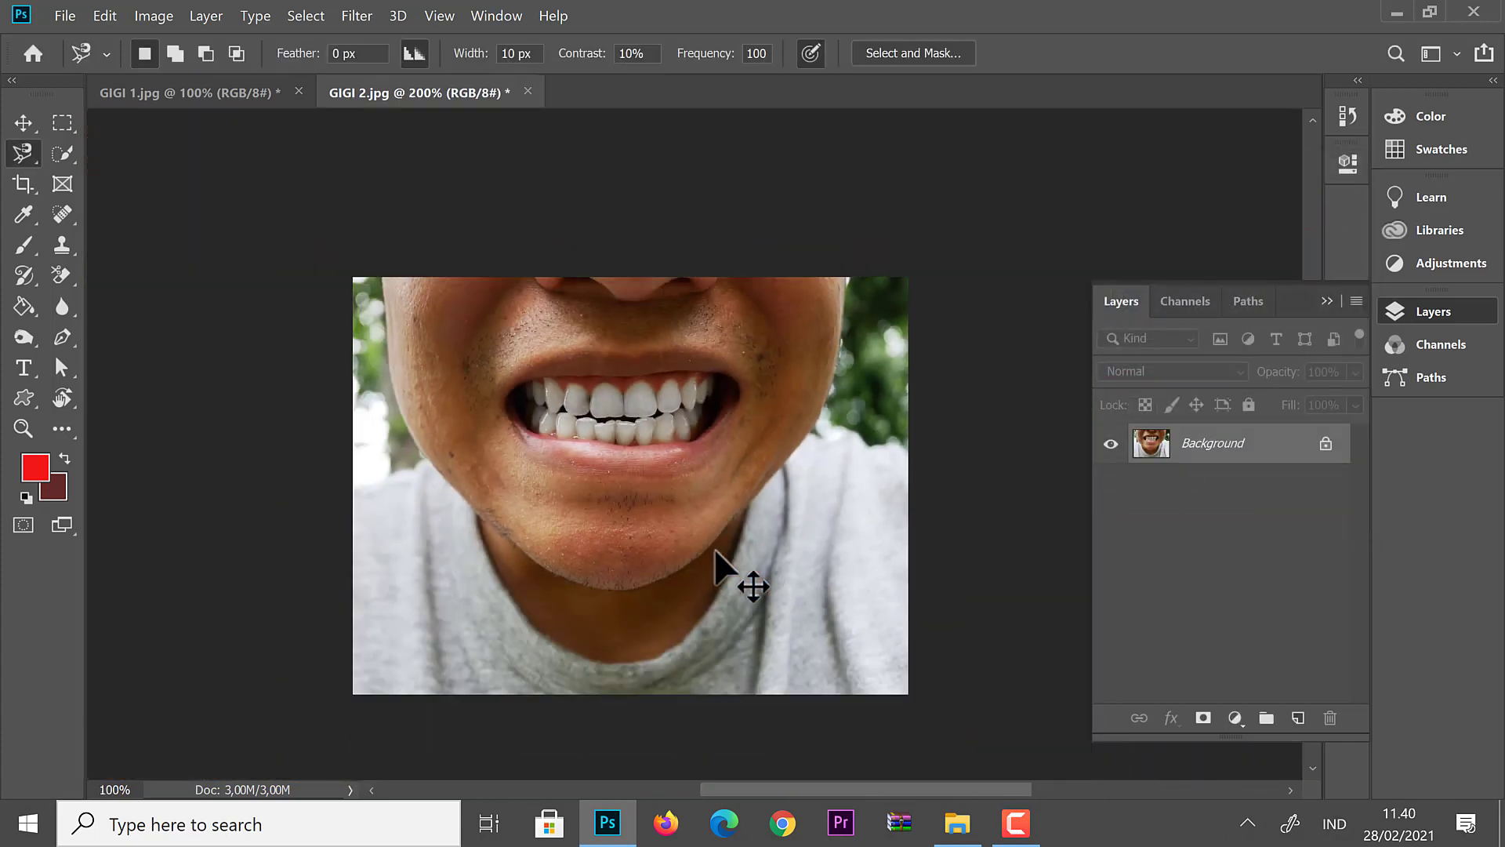
pyautogui.hotkey('ctrl', 'z')
pyautogui.hotkey('ctrl', 'z')
pyautogui.hotkey('ctrl', 'z')
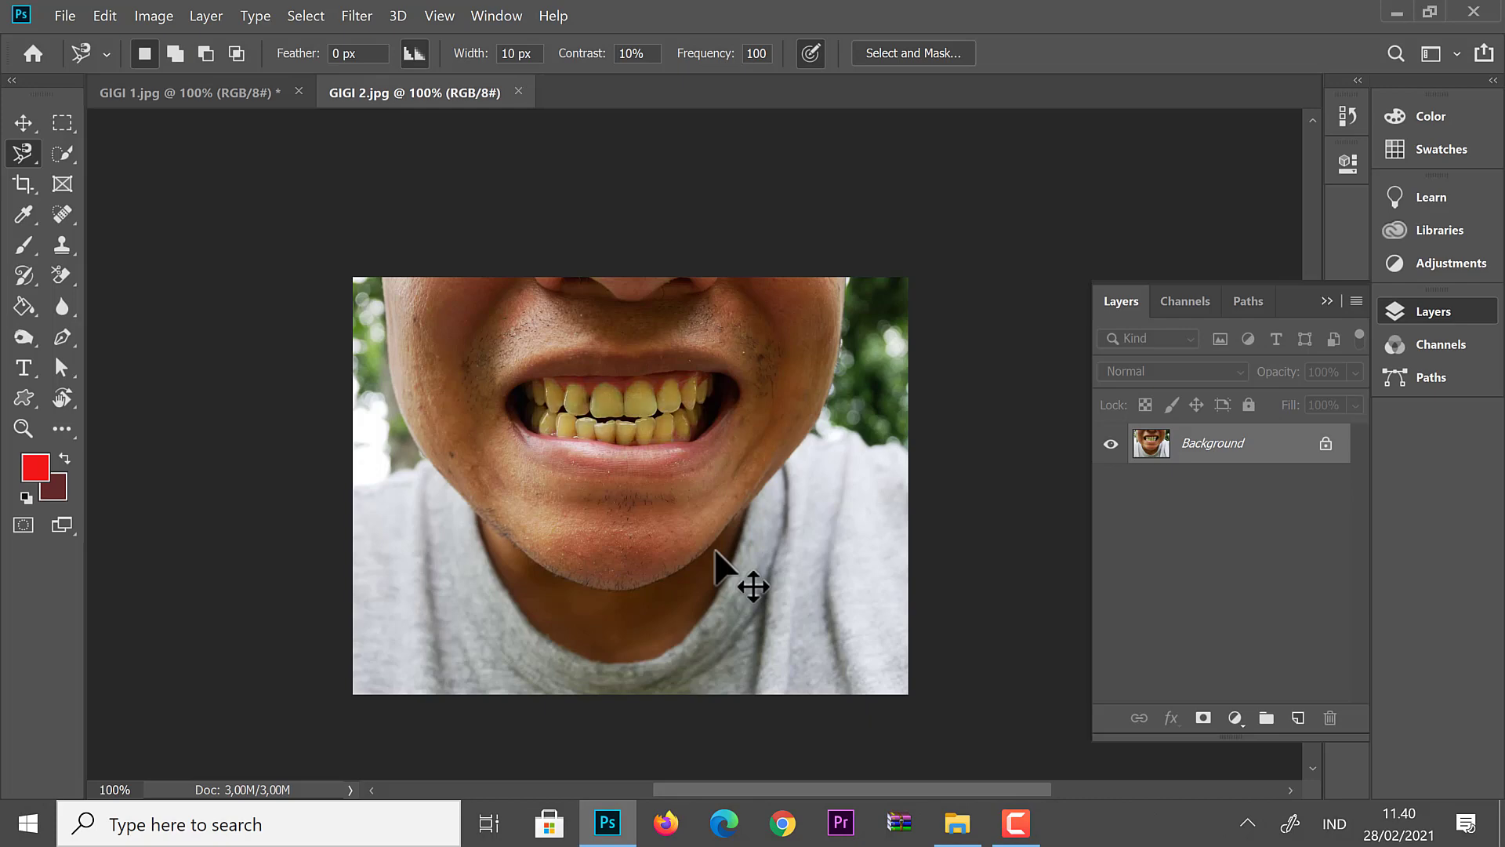
pyautogui.hotkey('ctrl', 'shift', 'z')
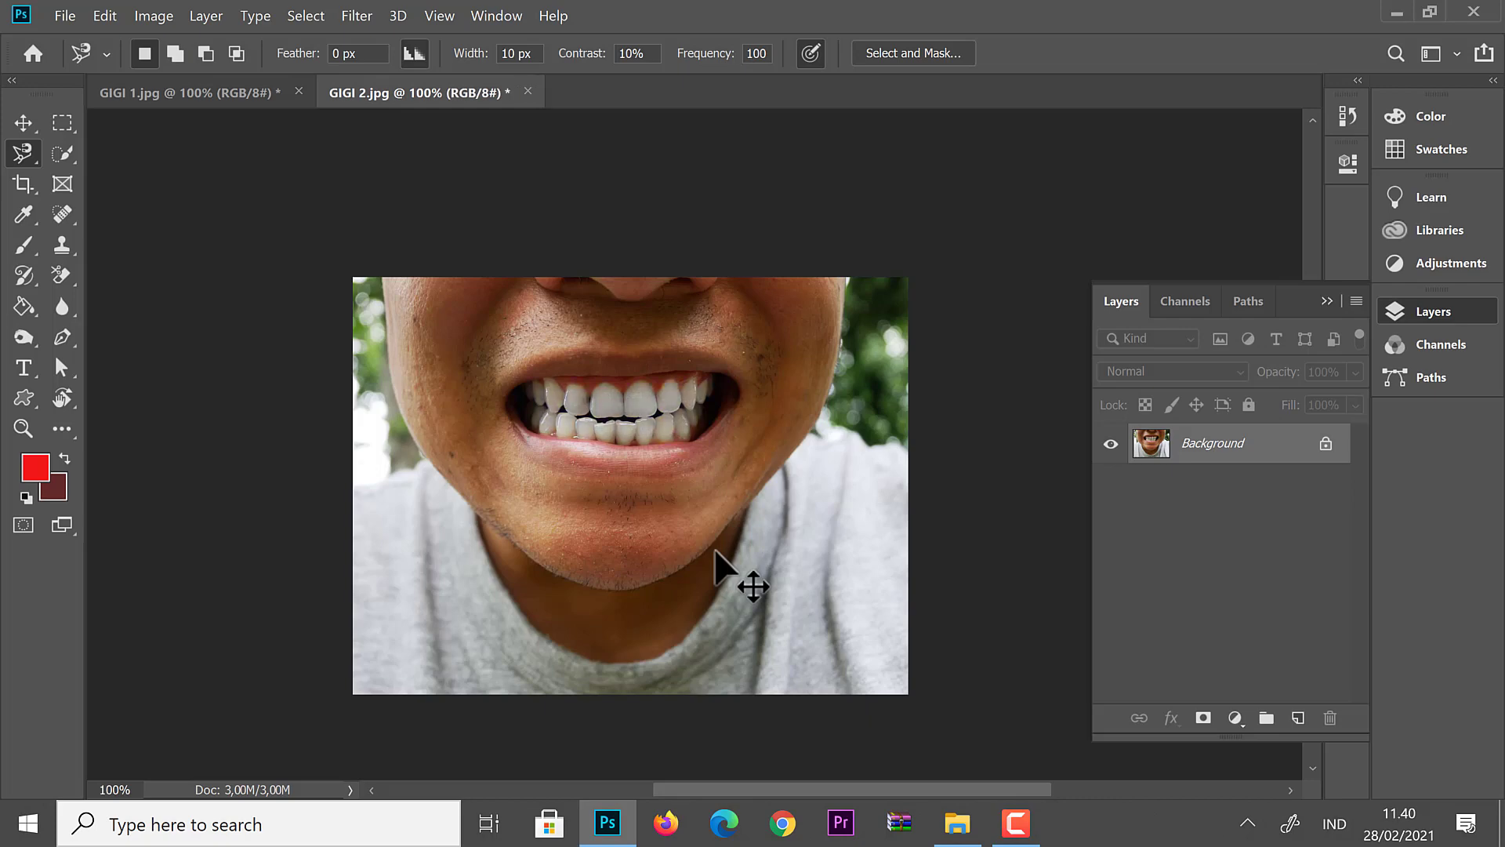